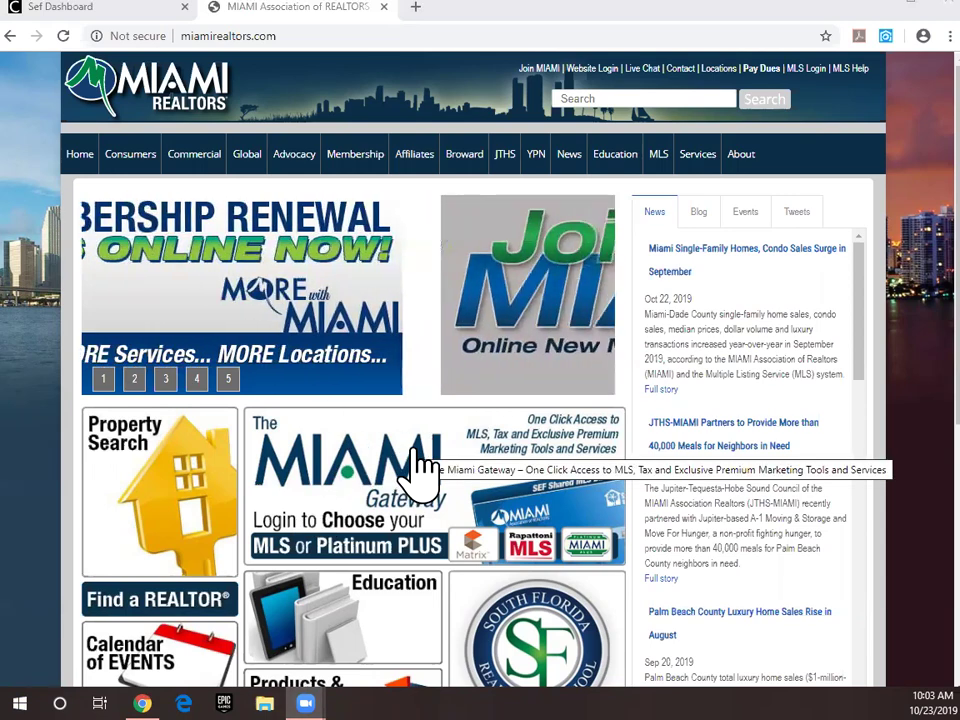
# Step: Open the MIAMI Gateway banner link from the Miami Realtors home page
pyautogui.click(420, 455)
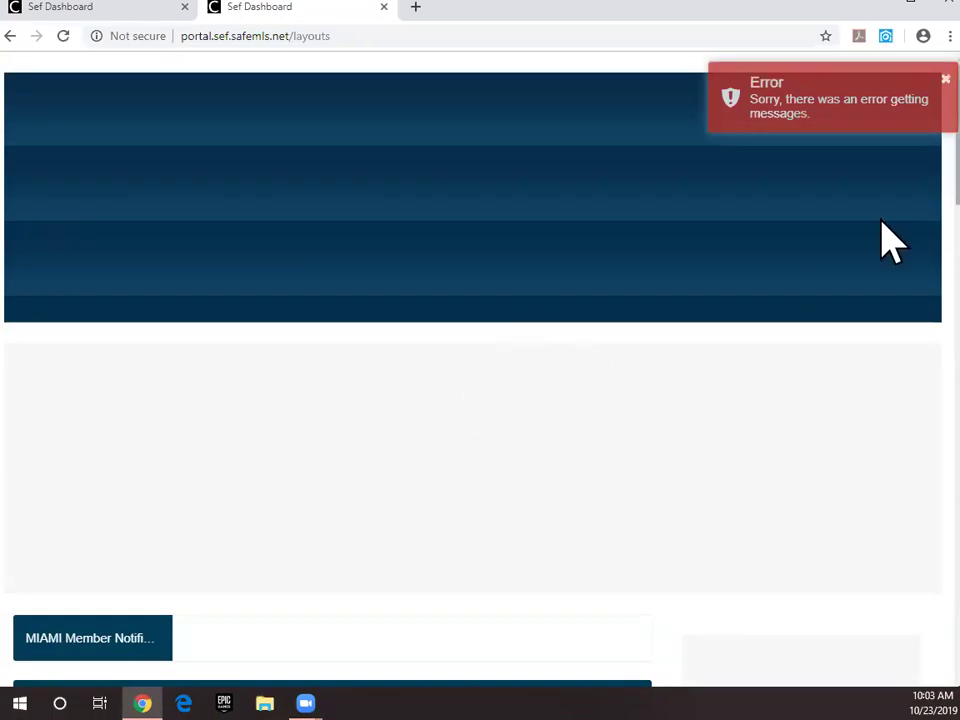
# Step: Dismiss the error toast and welcome tour, then launch Remine from Miami Services
pyautogui.click(900, 100)
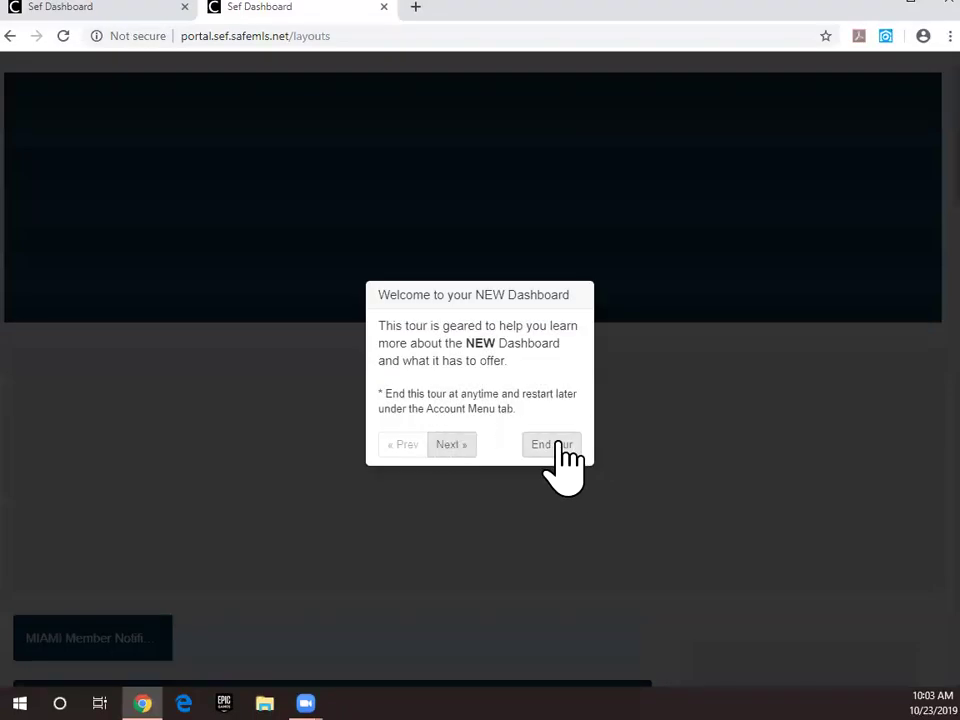
pyautogui.click(555, 446)
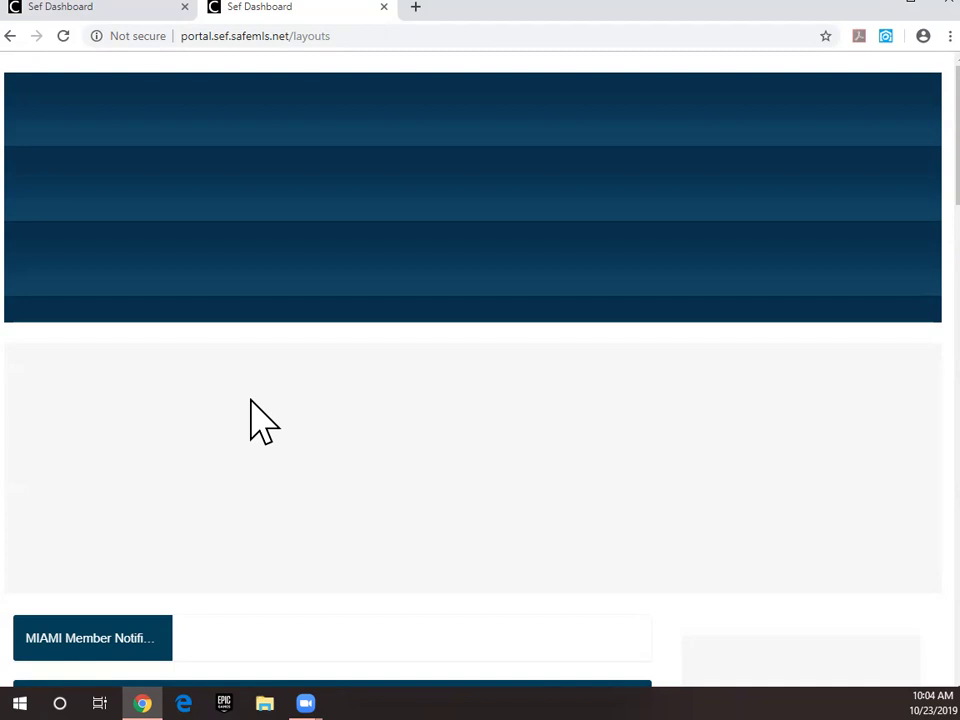
pyautogui.scroll(-5, 493, 182)
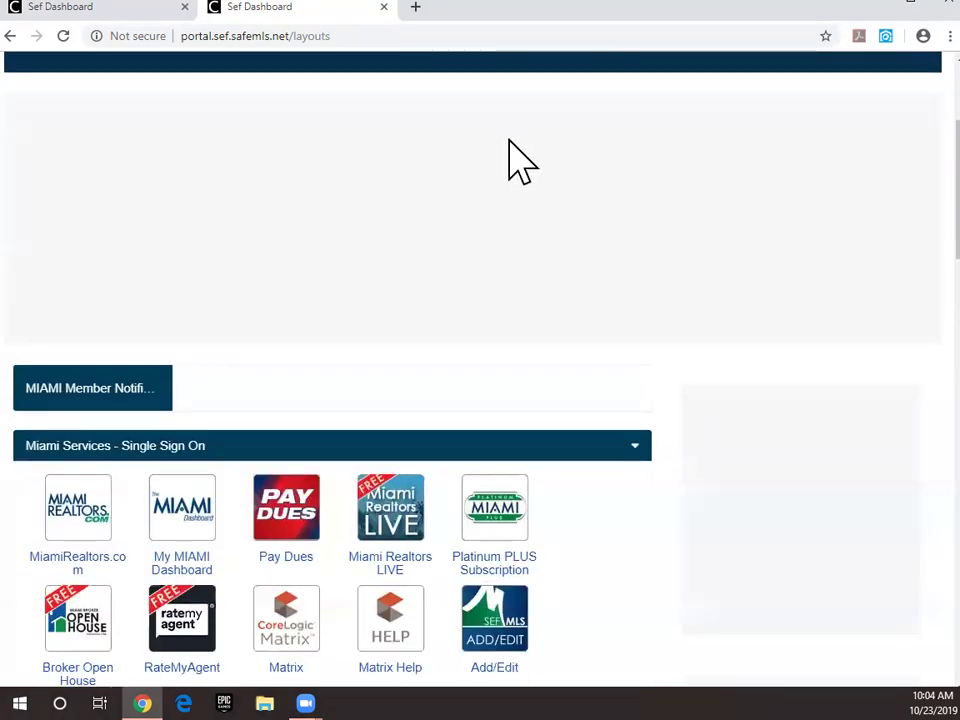
pyautogui.scroll(-3, 548, 410)
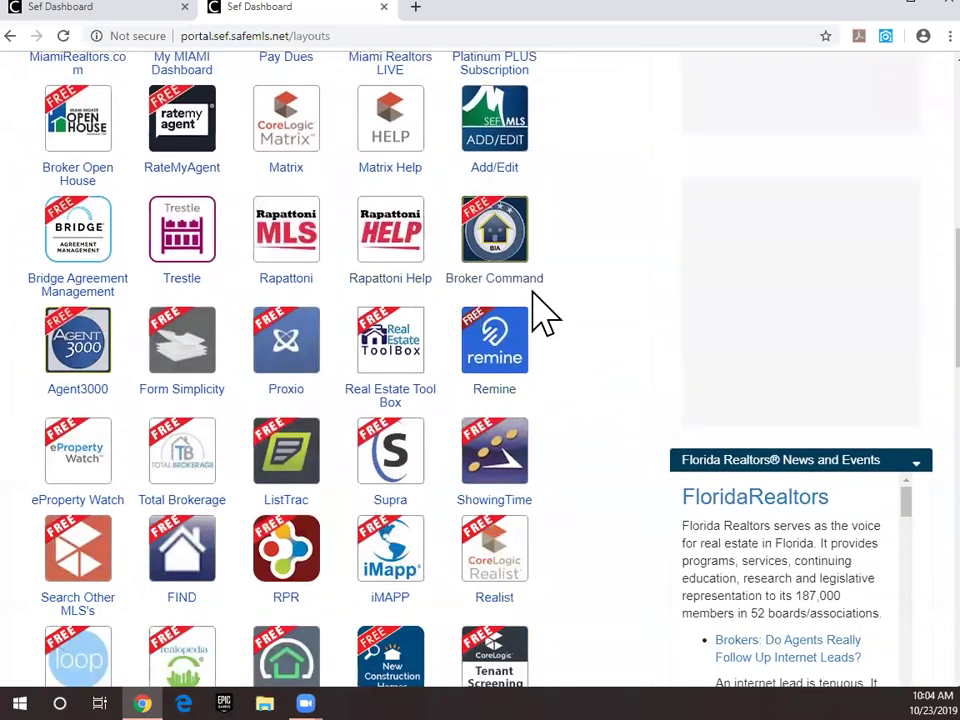
pyautogui.click(503, 356)
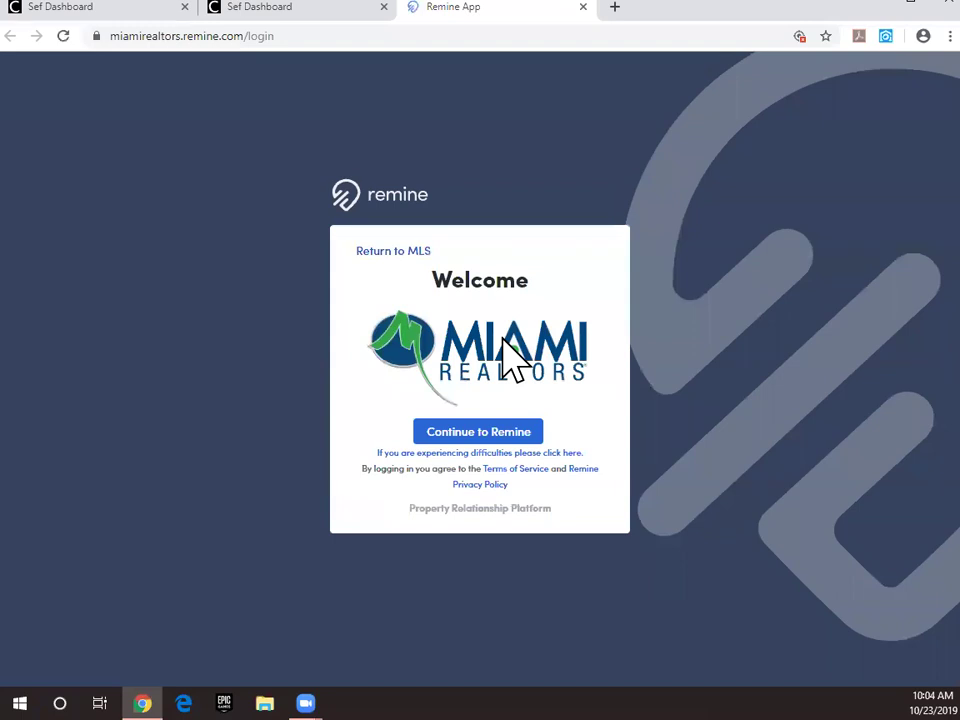
# Step: Continue from the Miami Realtors Remine welcome page to the October 23, 2019 Daily dashboard
pyautogui.click(463, 437)
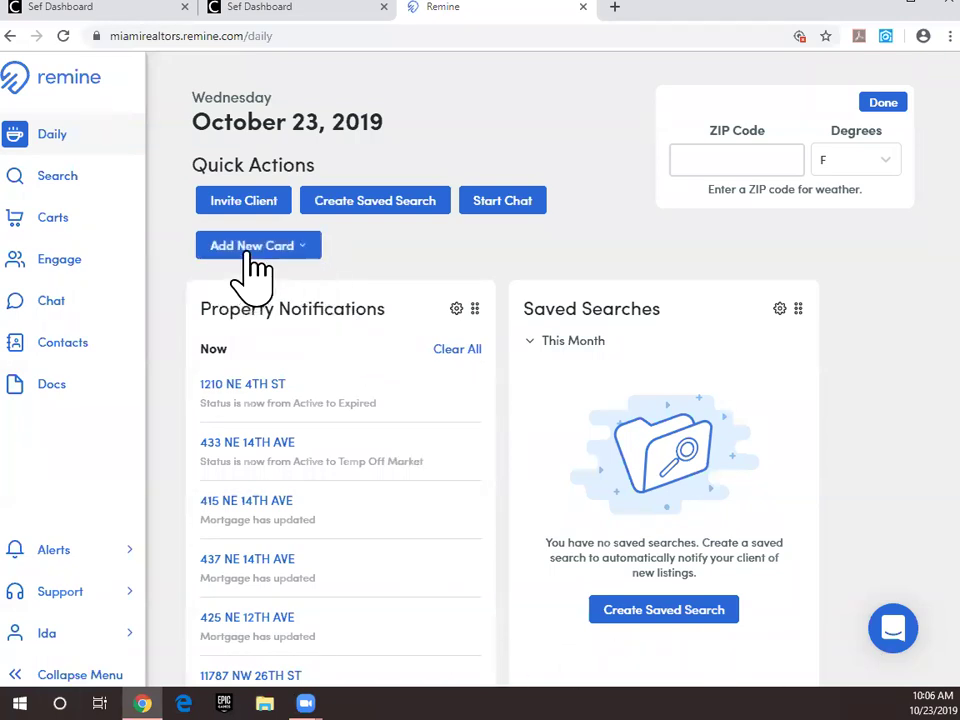
# Step: Check the Add New Card options, then switch to the Search map page
pyautogui.click(304, 255)
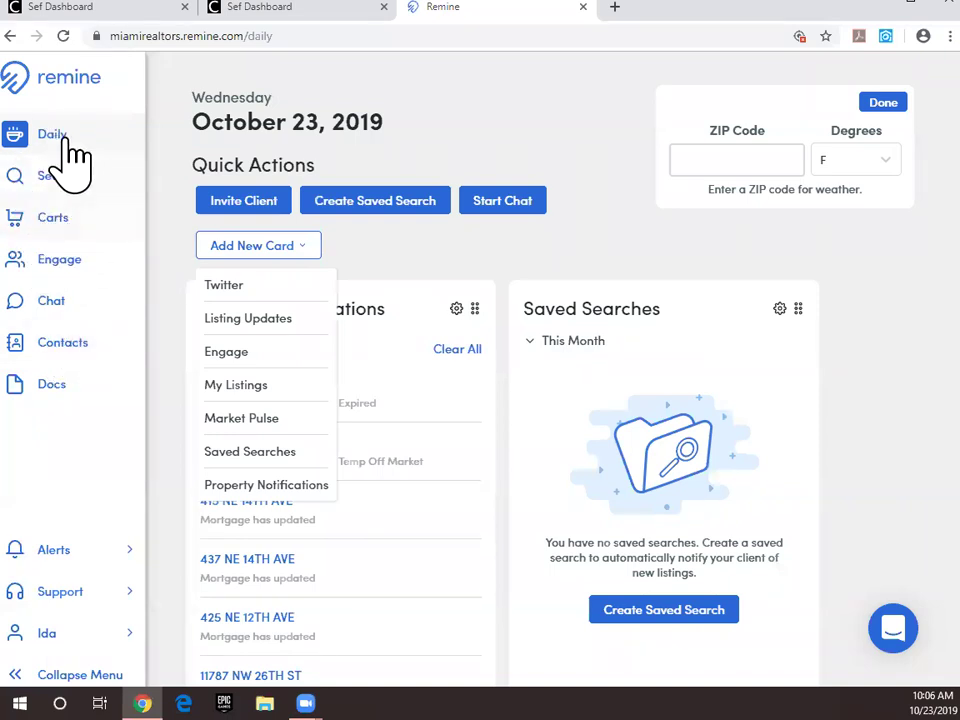
pyautogui.click(57, 180)
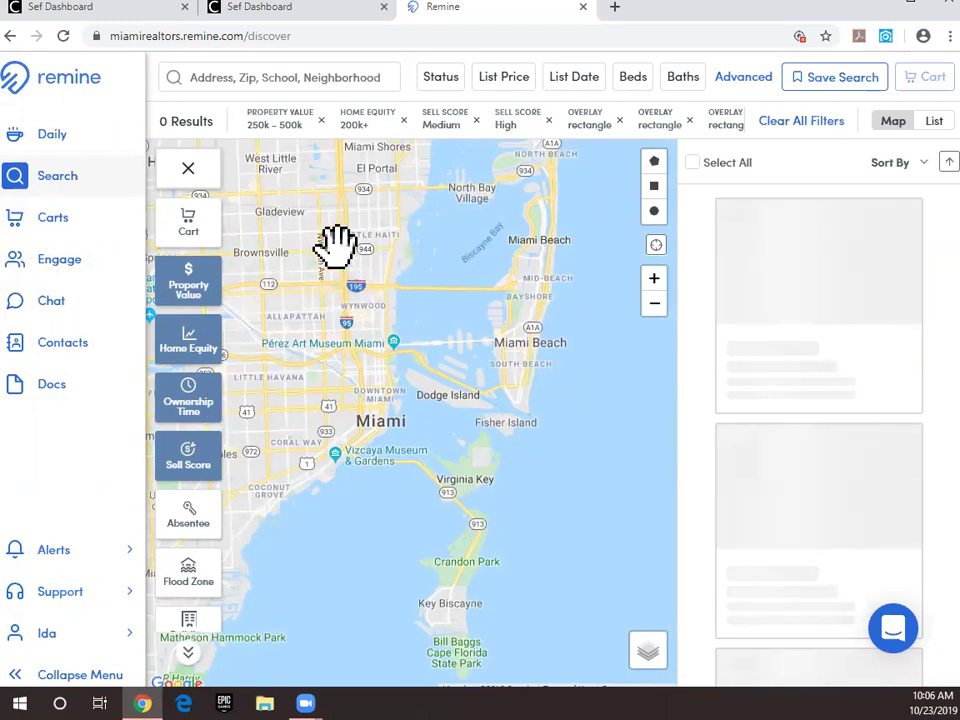
# Step: Pan and zoom the search map north from Miami to downtown Fort Lauderdale
pyautogui.moveTo(325, 235); pyautogui.dragTo(504, 410)
pyautogui.moveTo(398, 210); pyautogui.dragTo(373, 460)
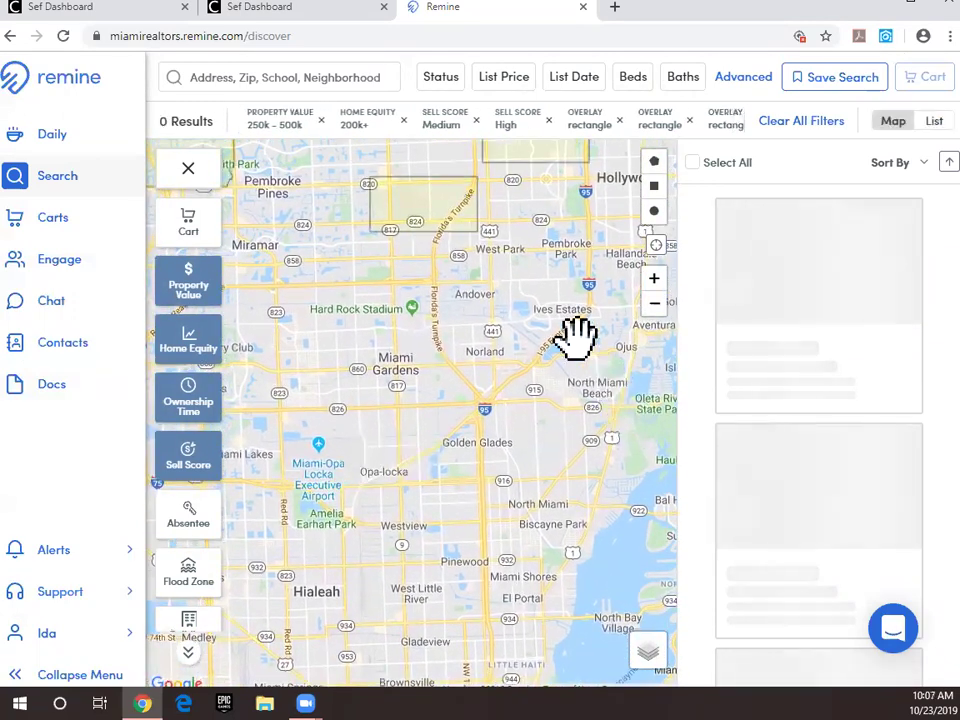
pyautogui.moveTo(468, 315); pyautogui.dragTo(468, 455)
pyautogui.moveTo(377, 253); pyautogui.dragTo(368, 470)
pyautogui.moveTo(435, 306); pyautogui.dragTo(296, 240)
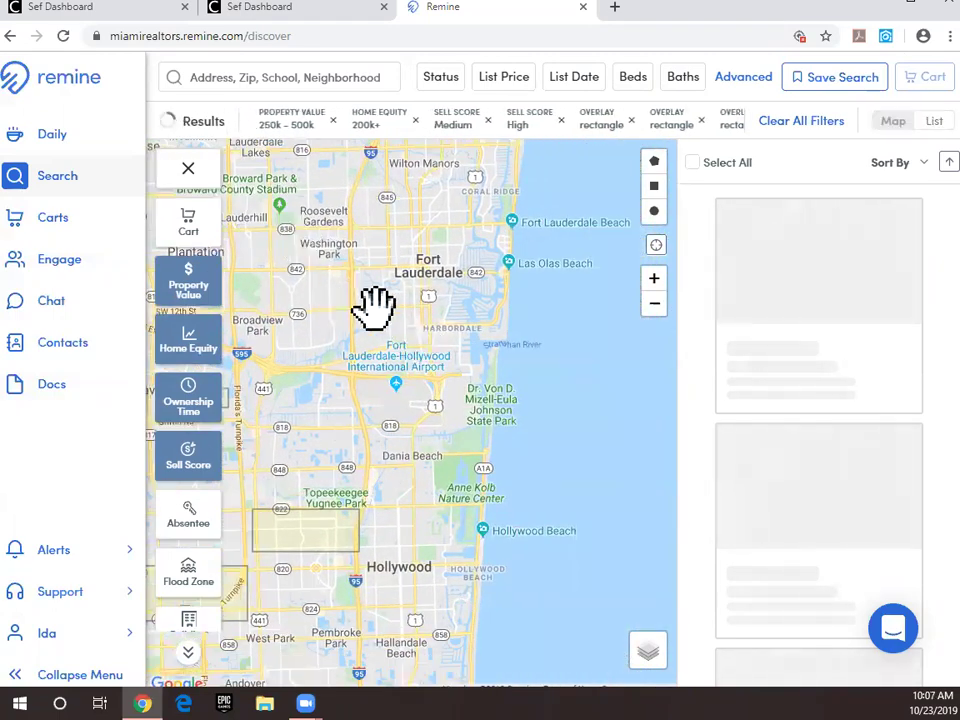
pyautogui.moveTo(375, 306); pyautogui.dragTo(450, 326)
pyautogui.scroll(1, 435, 328)
pyautogui.scroll(2, 435, 328)
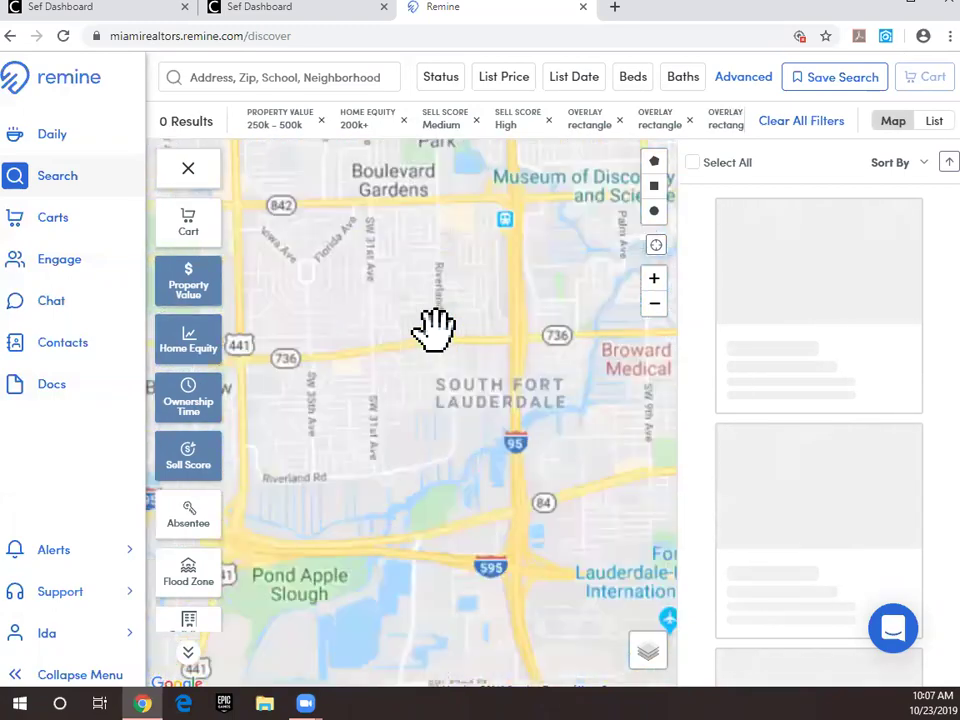
pyautogui.moveTo(465, 405); pyautogui.dragTo(420, 564)
pyautogui.scroll(-1, 473, 448)
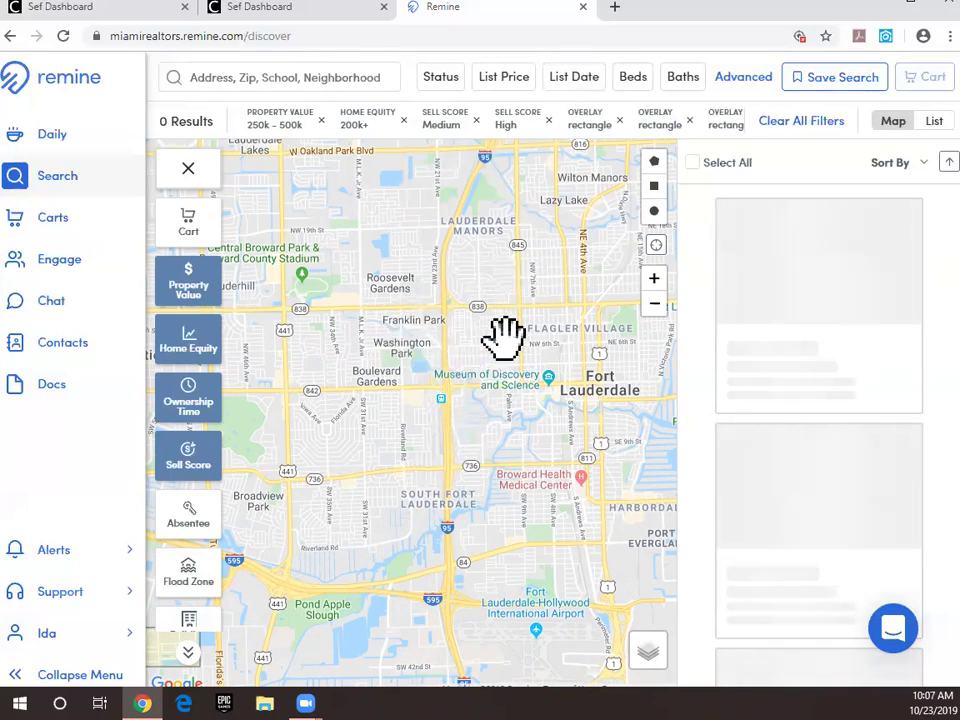
pyautogui.moveTo(512, 330); pyautogui.dragTo(387, 393)
pyautogui.scroll(2, 525, 430)
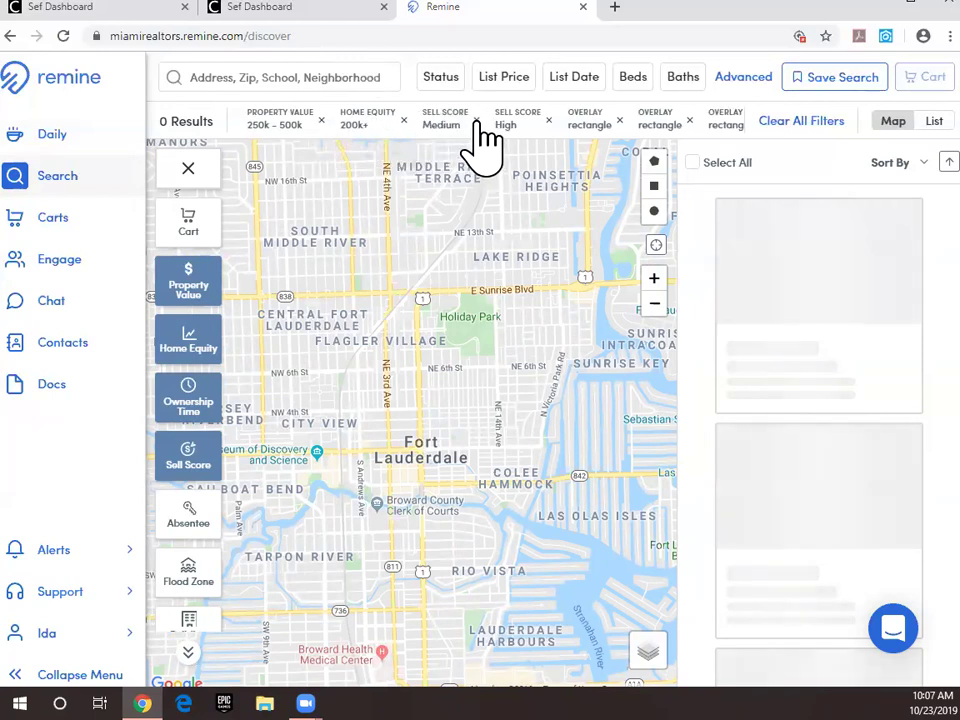
# Step: Clear all search filters for 9,985 results and zoom in on downtown Fort Lauderdale
pyautogui.click(798, 121)
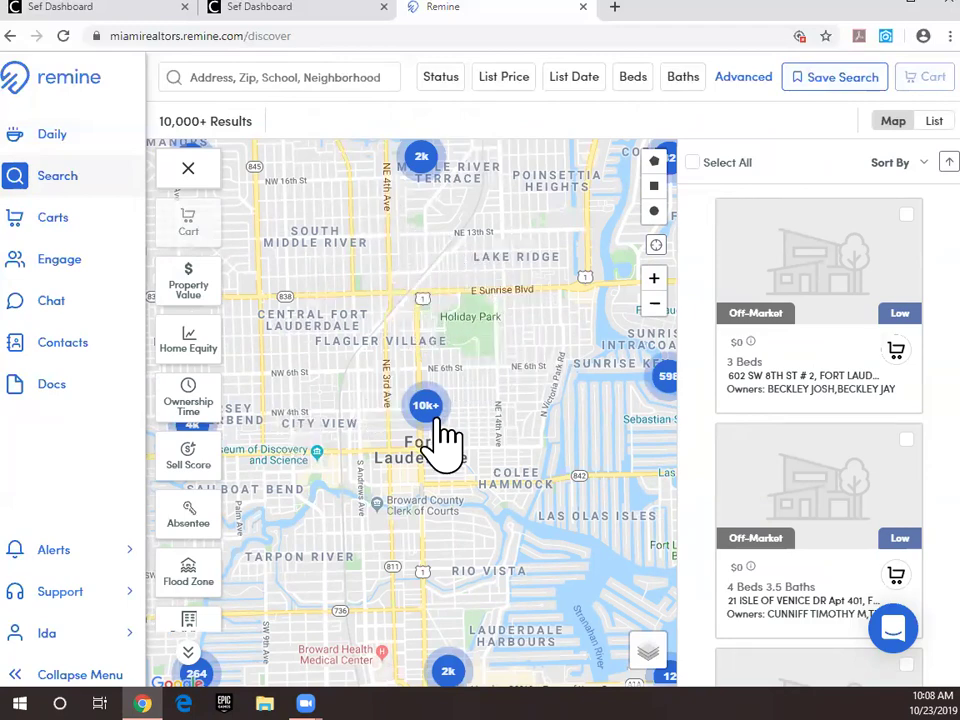
pyautogui.scroll(2, 446, 347)
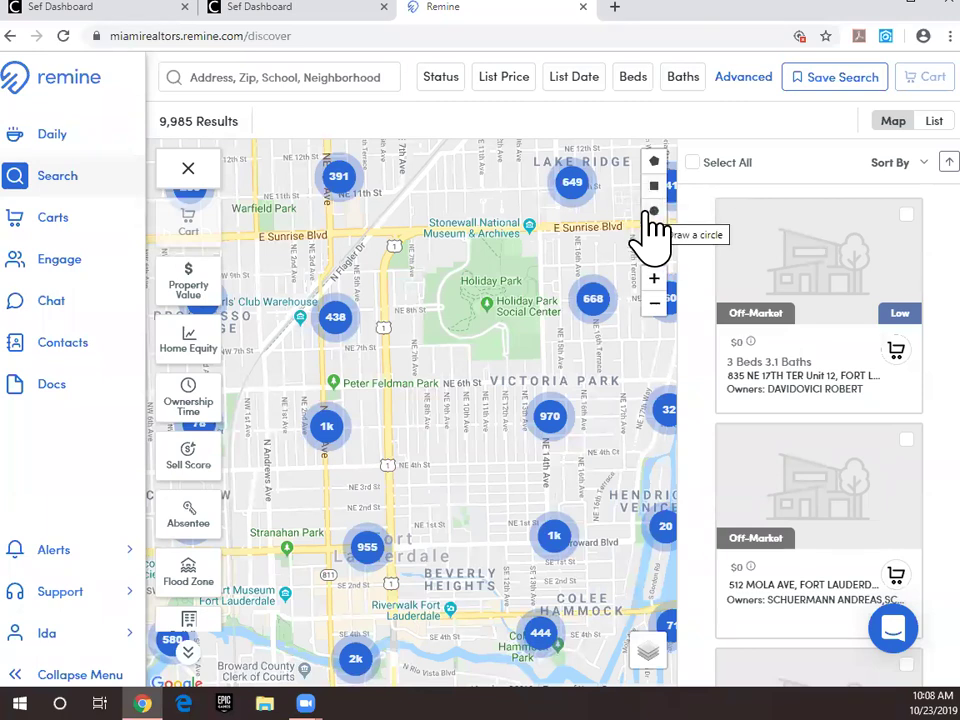
# Step: Draw a rectangle search area over Victoria Park, leaving 1,284 results
pyautogui.click(655, 187)
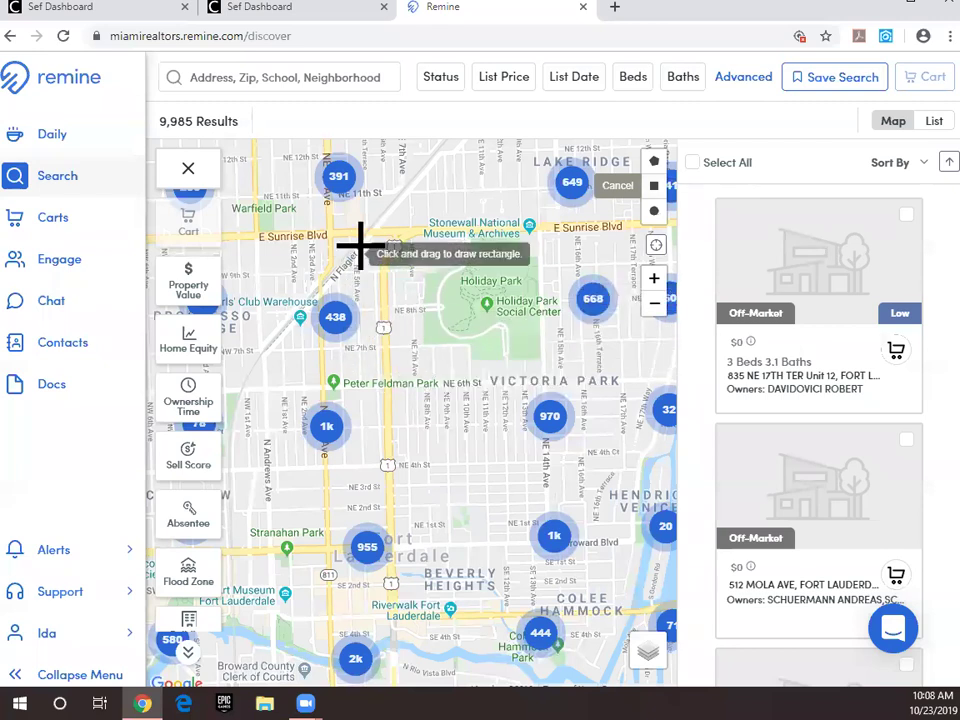
pyautogui.moveTo(390, 356); pyautogui.dragTo(647, 512)
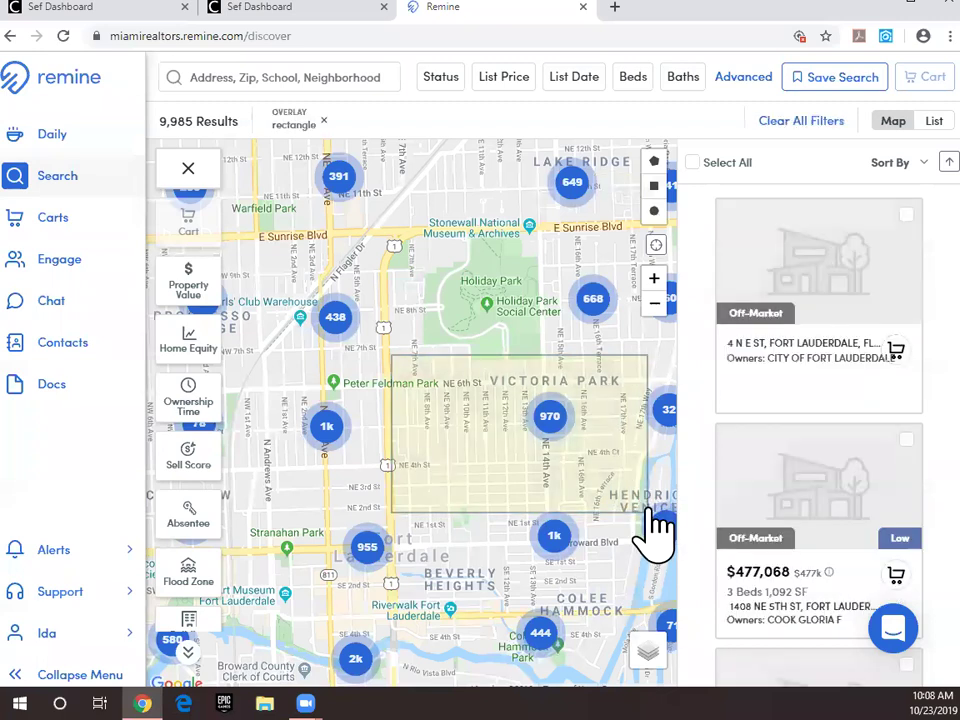
pyautogui.scroll(1, 580, 462)
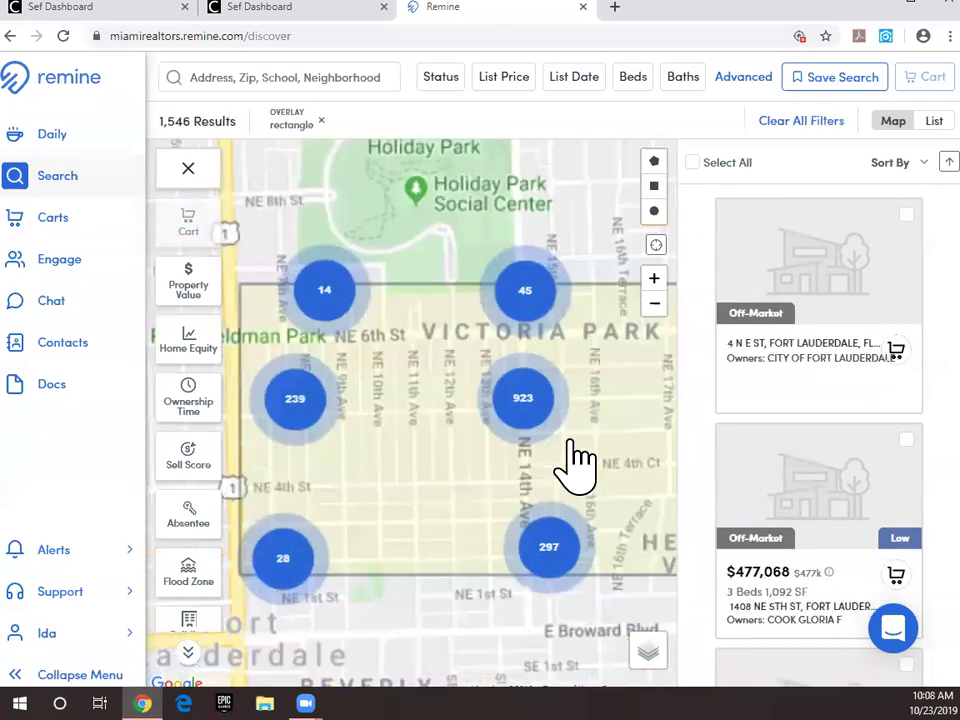
pyautogui.scroll(-1, 572, 470)
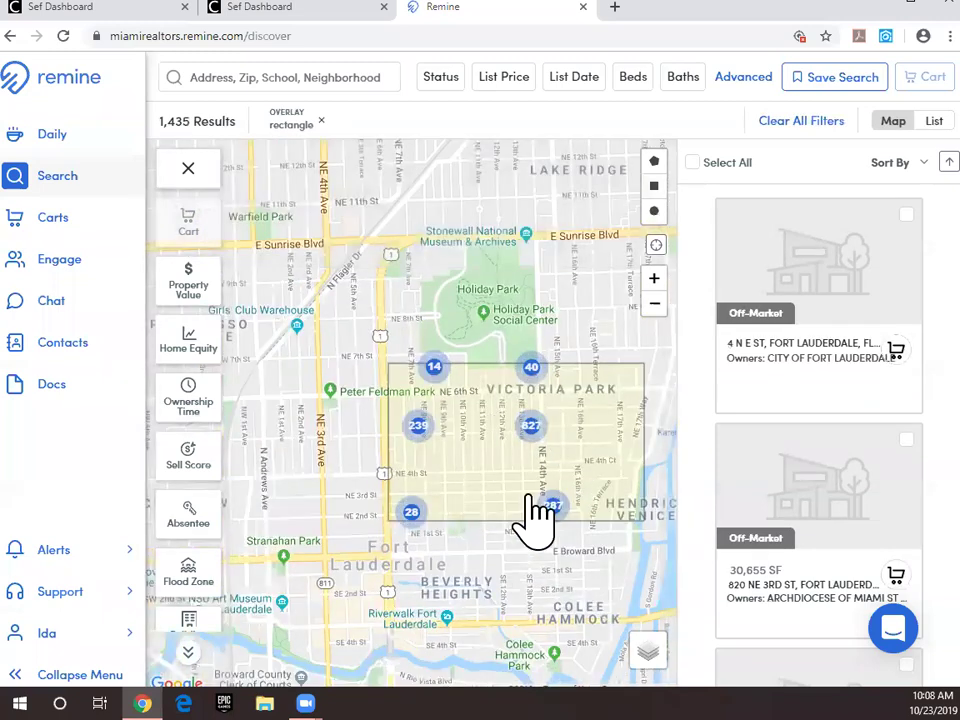
pyautogui.scroll(1, 514, 461)
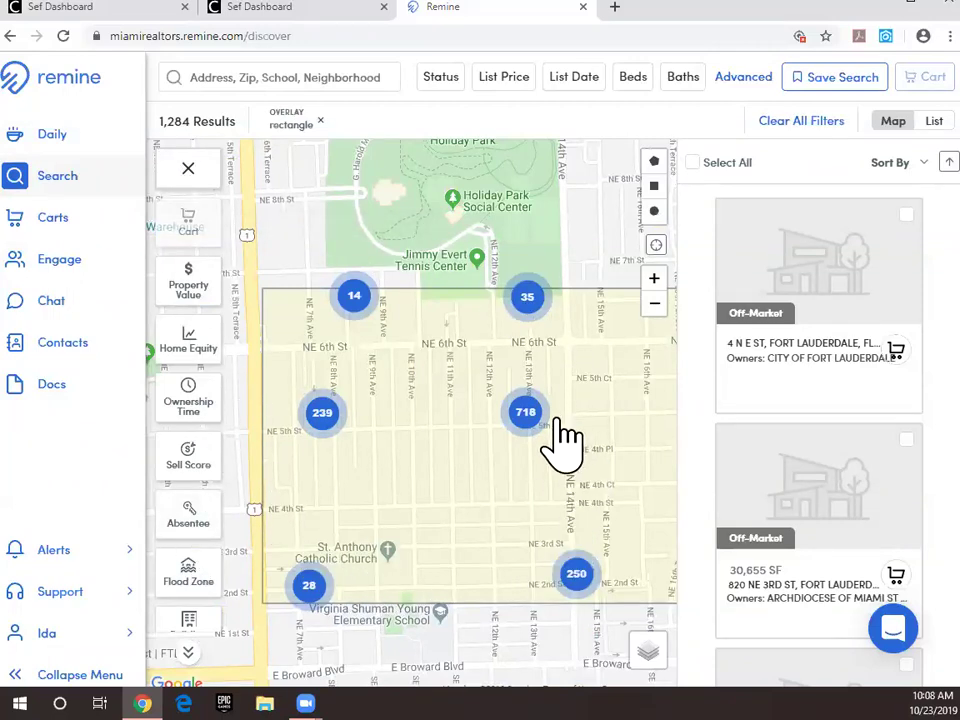
pyautogui.click(193, 290)
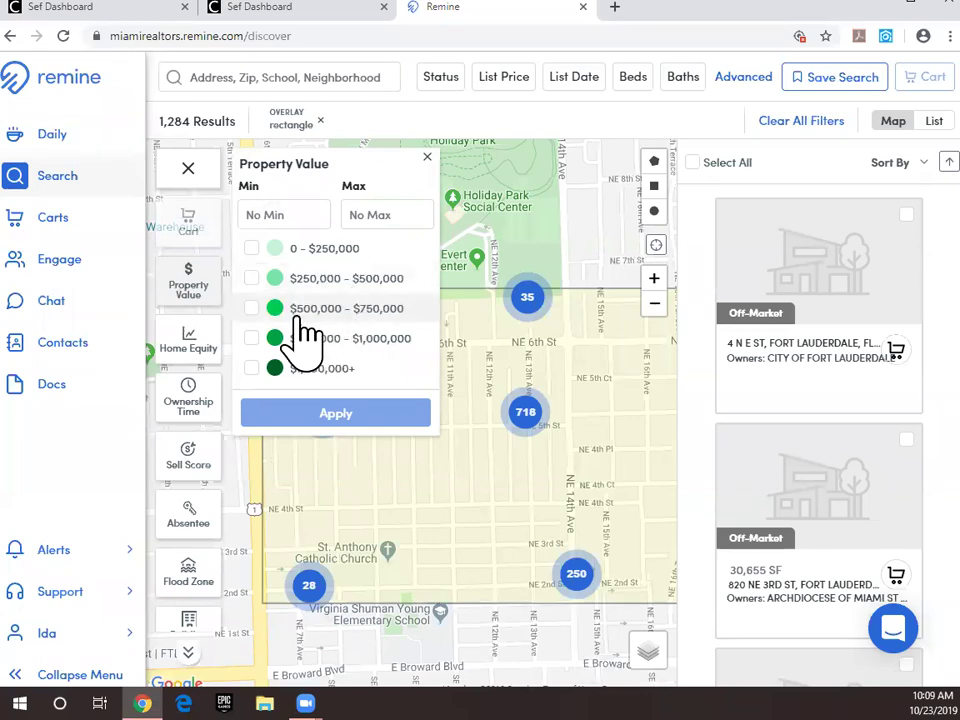
# Step: Apply a Property Value minimum of 350000 with no maximum, leaving 888 results
pyautogui.click(279, 214)
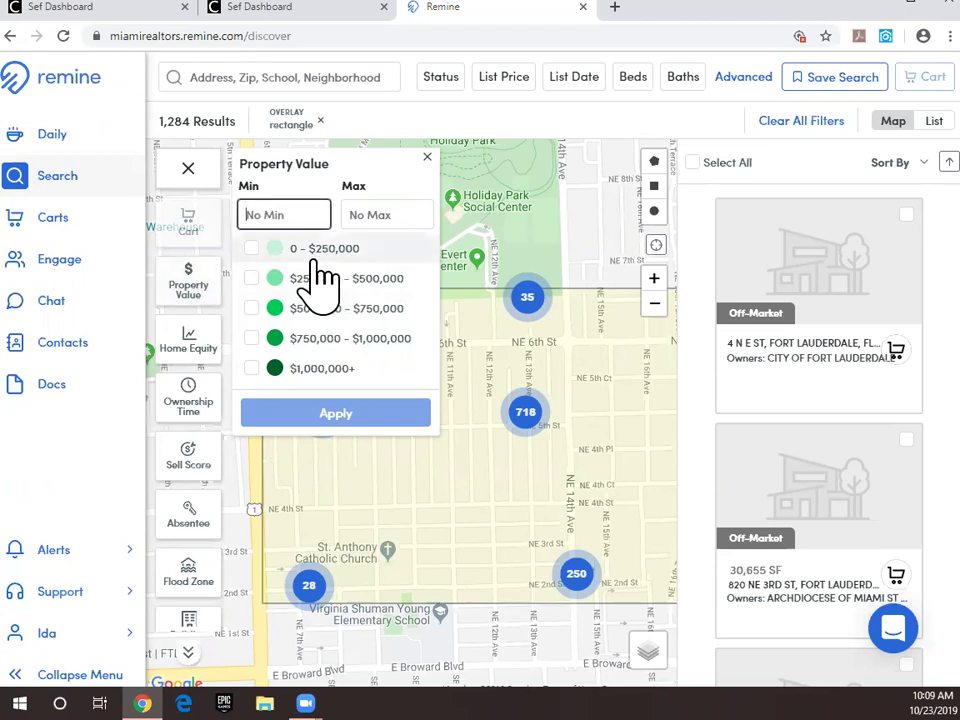
pyautogui.write('350000')
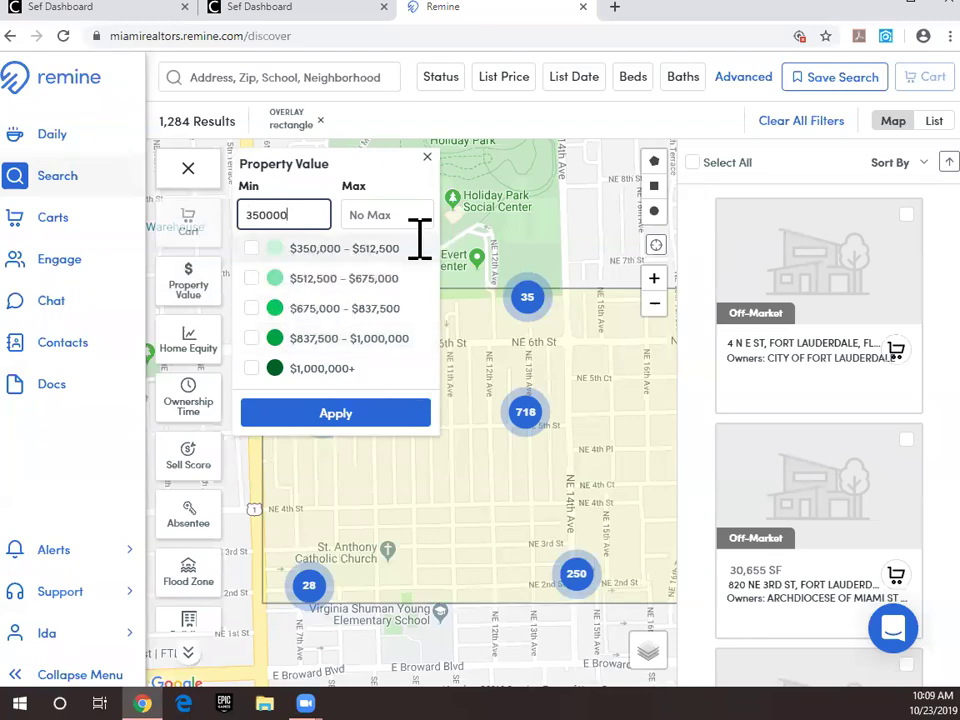
pyautogui.click(375, 214)
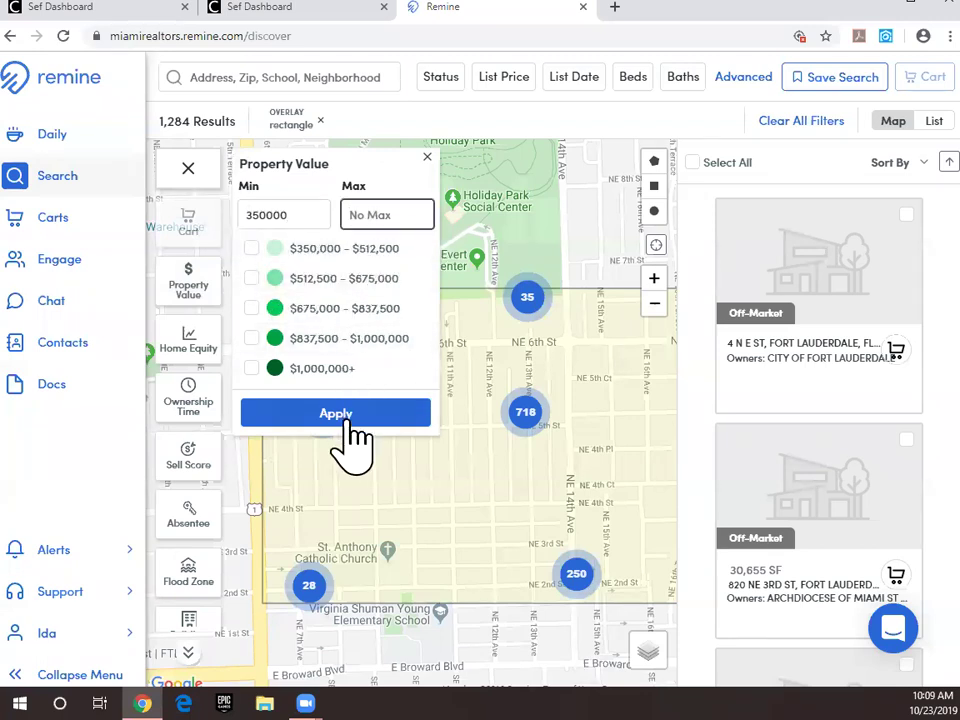
pyautogui.click(340, 416)
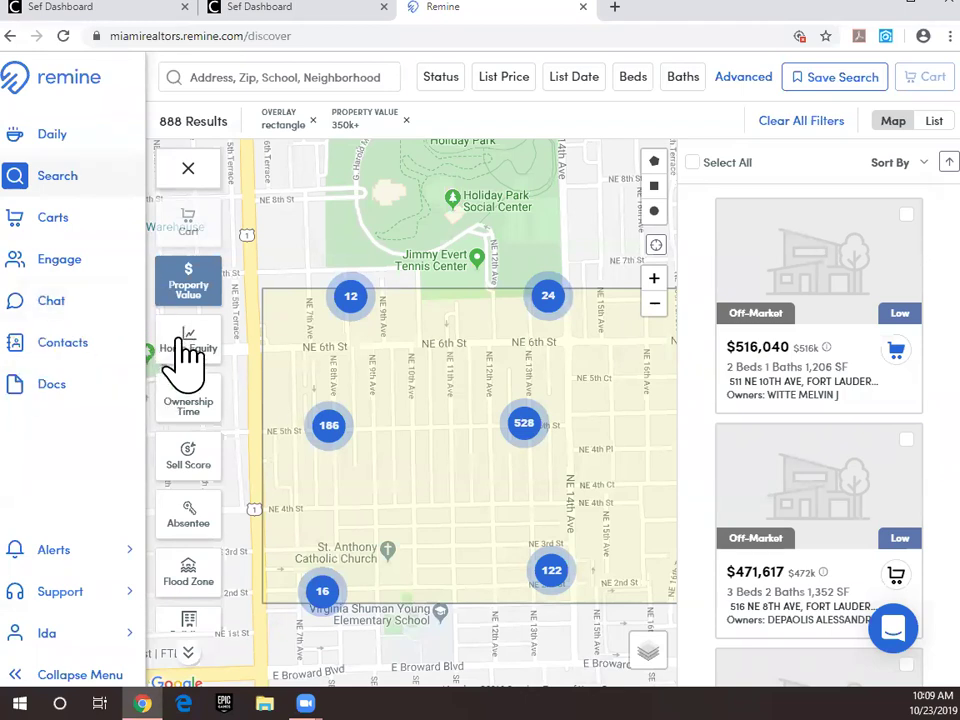
# Step: Set the Home Equity filter minimum to 200000 and apply it
pyautogui.click(189, 352)
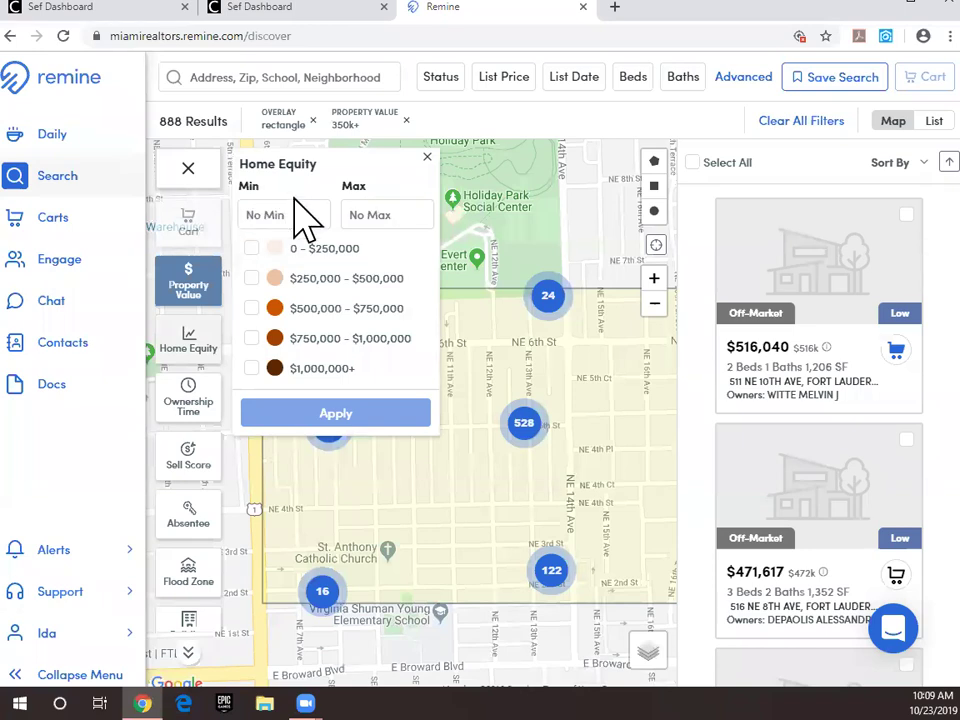
pyautogui.click(274, 215)
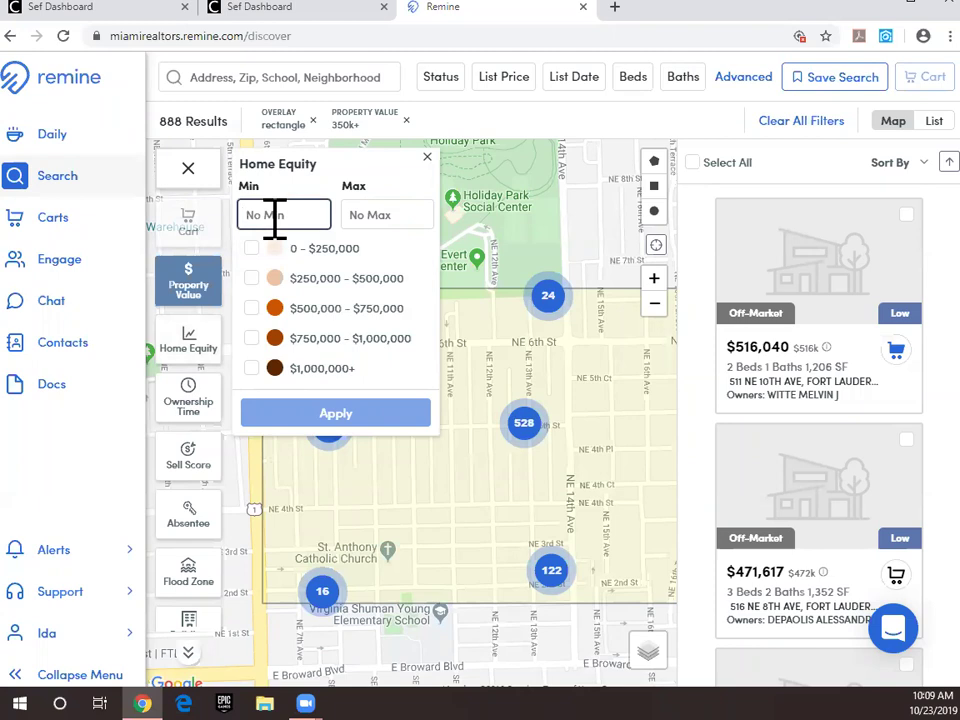
pyautogui.write('2000000')
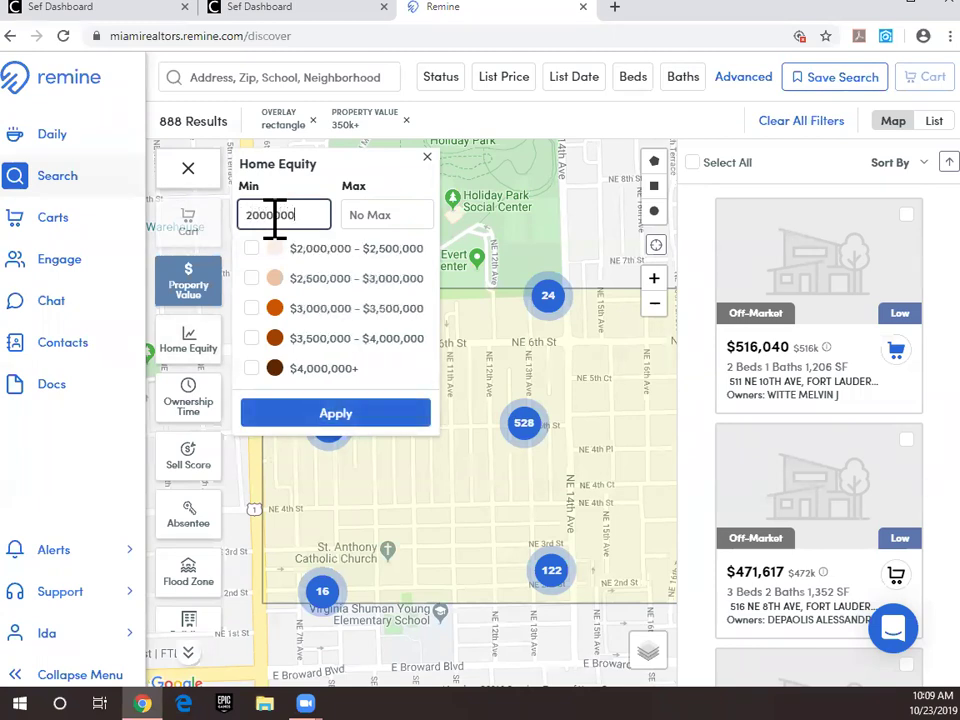
pyautogui.press('BackSpace')
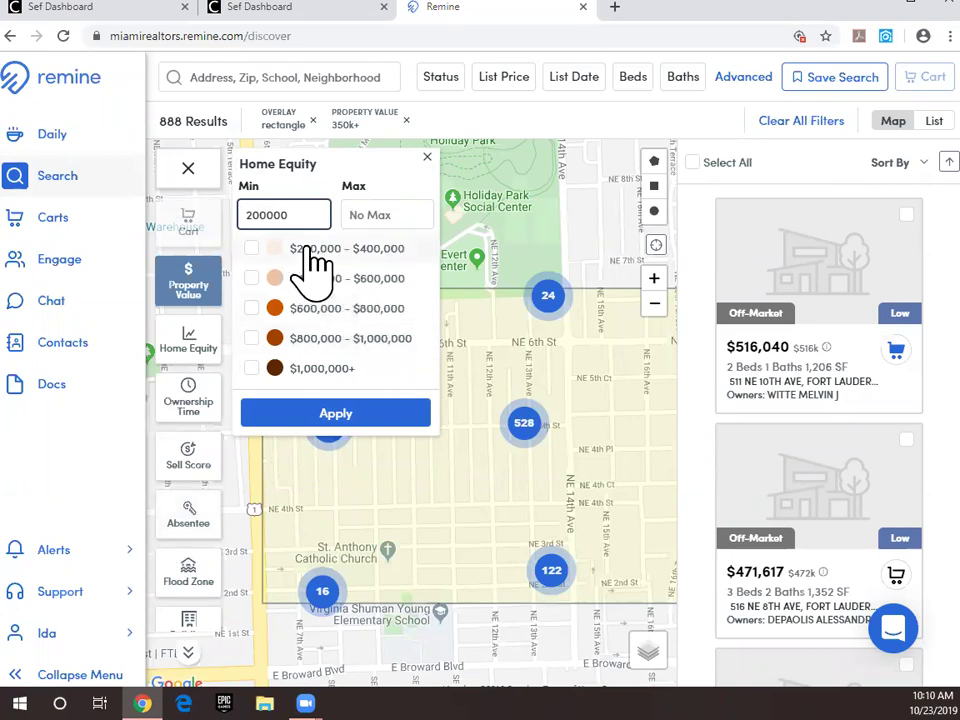
pyautogui.click(296, 414)
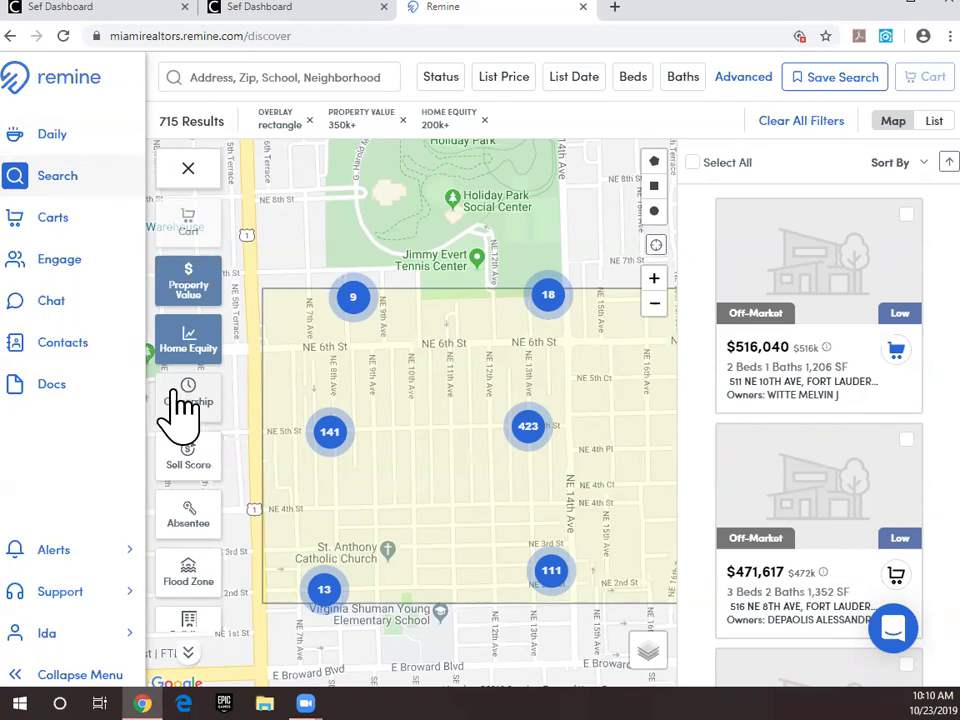
# Step: Apply an Ownership Time minimum of 7 years, narrowing results to 337
pyautogui.click(185, 403)
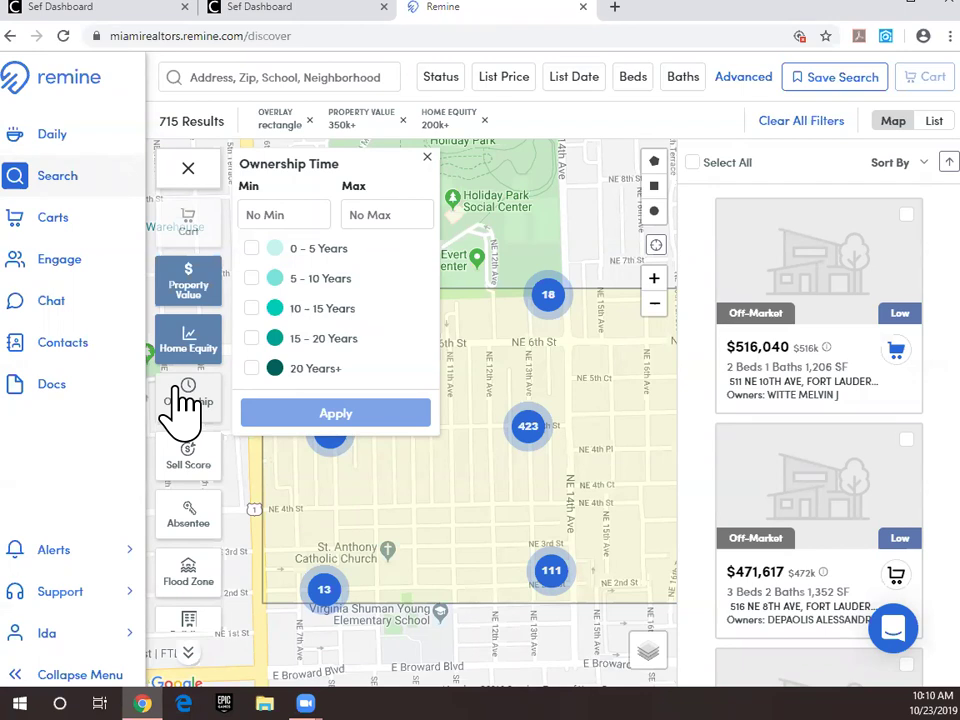
pyautogui.click(286, 215)
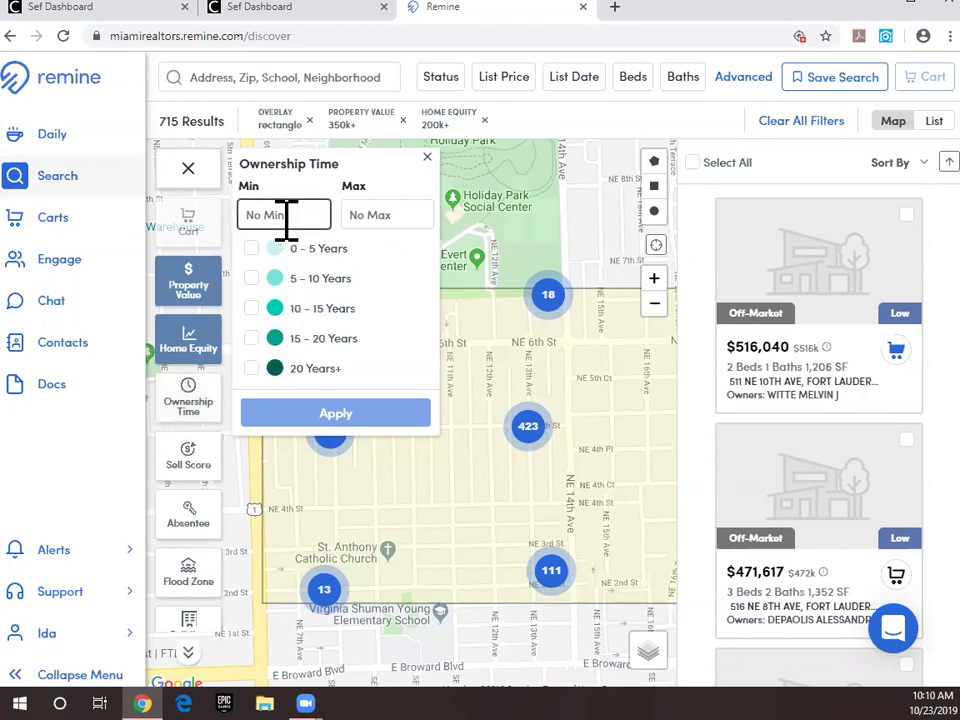
pyautogui.write('7')
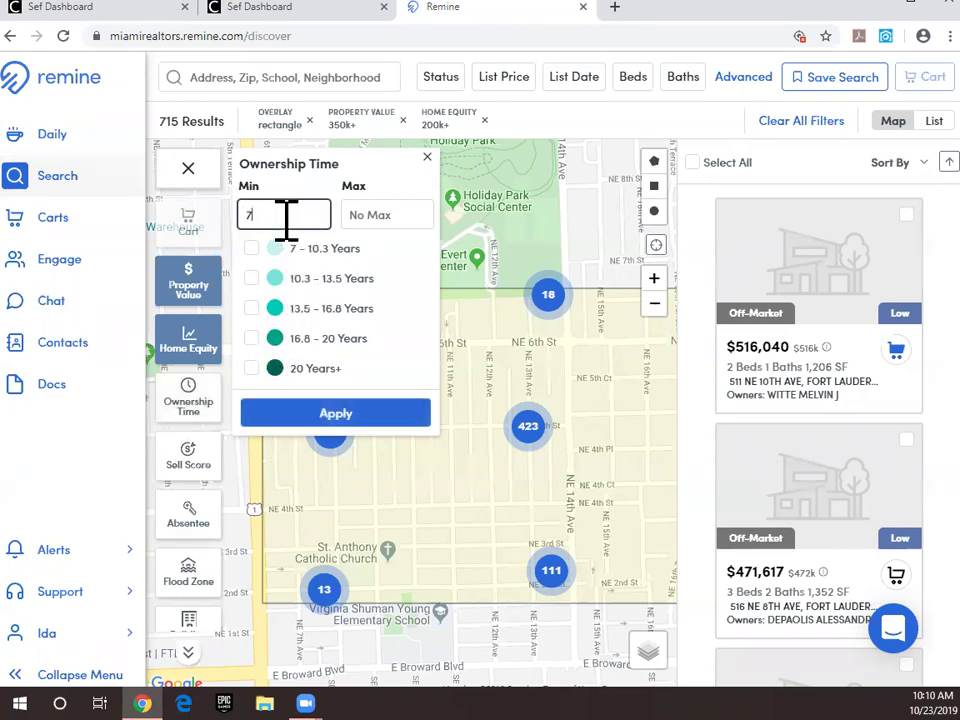
pyautogui.click(356, 415)
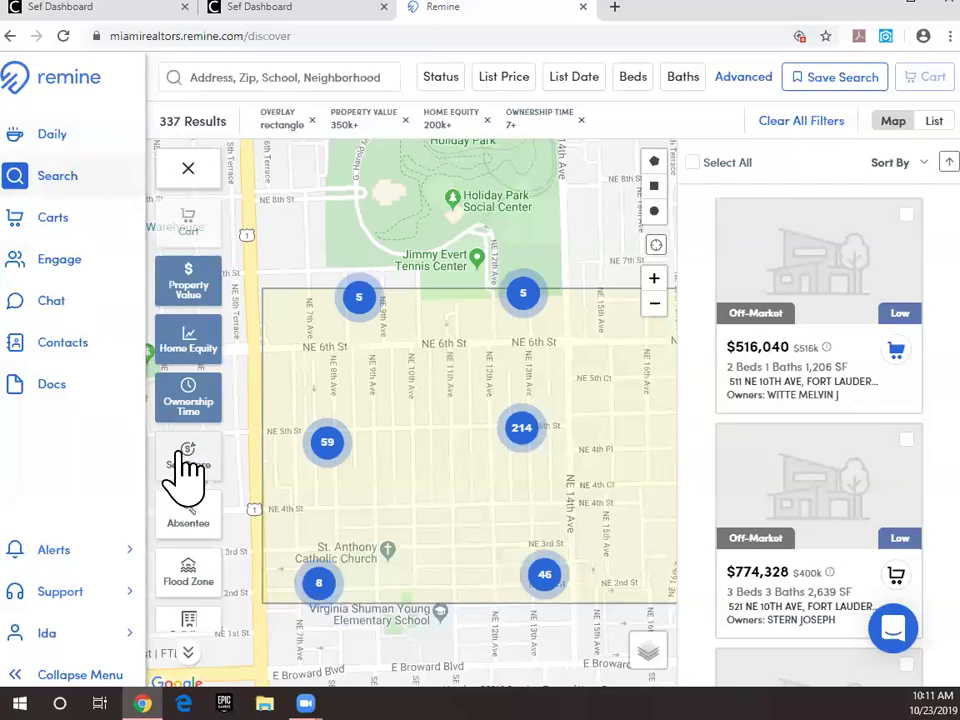
# Step: Apply a Medium-only Sell Score filter to the Victoria Park search
pyautogui.click(190, 470)
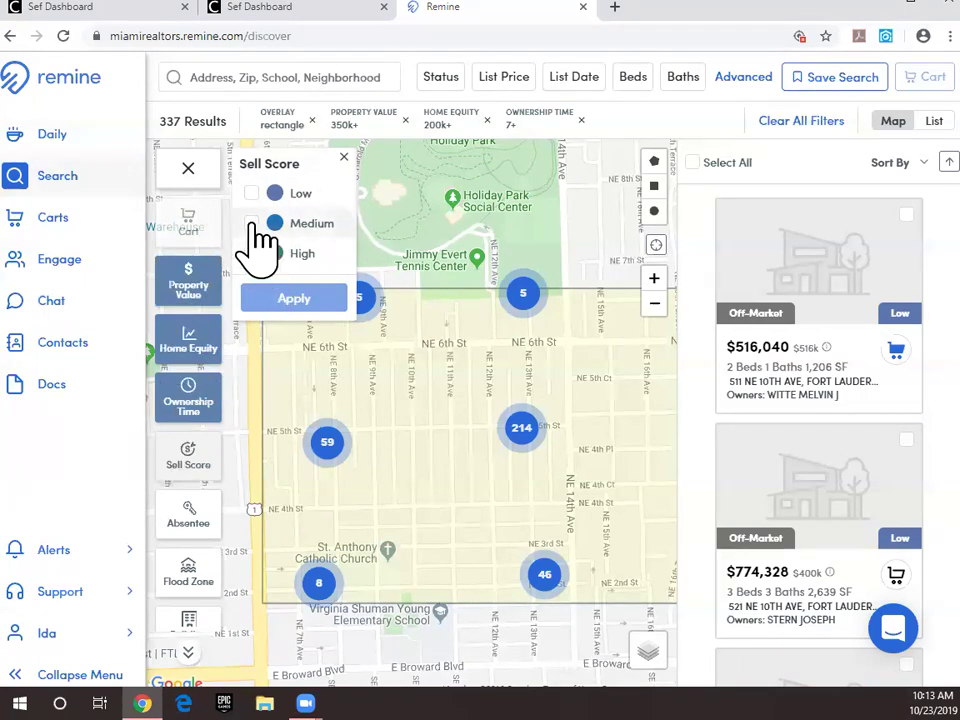
pyautogui.click(253, 224)
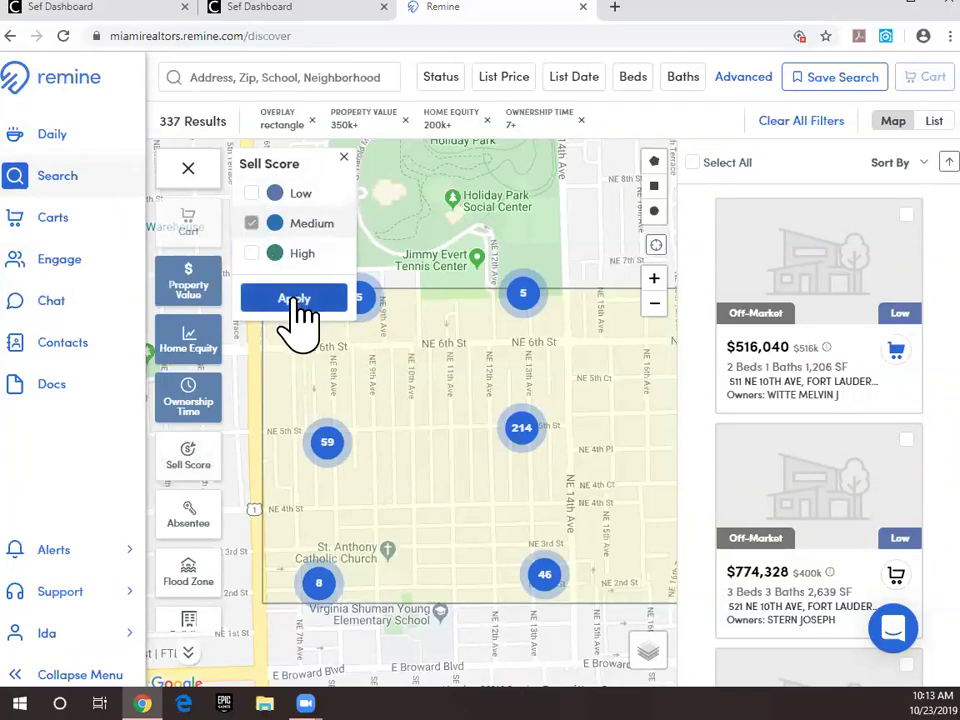
pyautogui.click(296, 300)
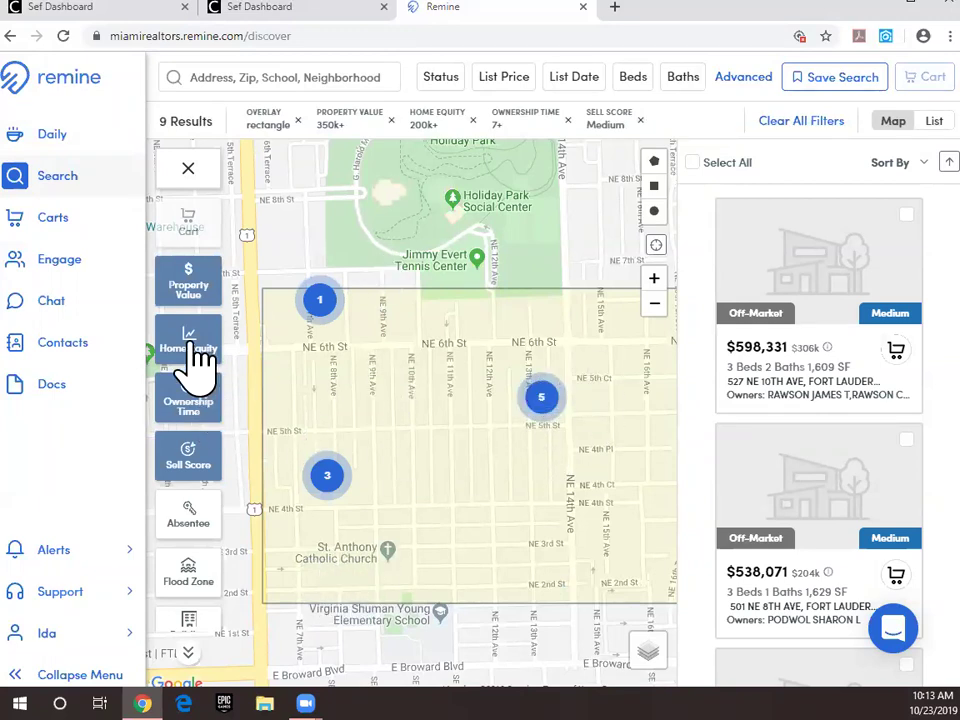
# Step: Browse the Absentee, Flood Zone, Building Type and Land Use filter options without applying any
pyautogui.scroll(-2, 222, 480)
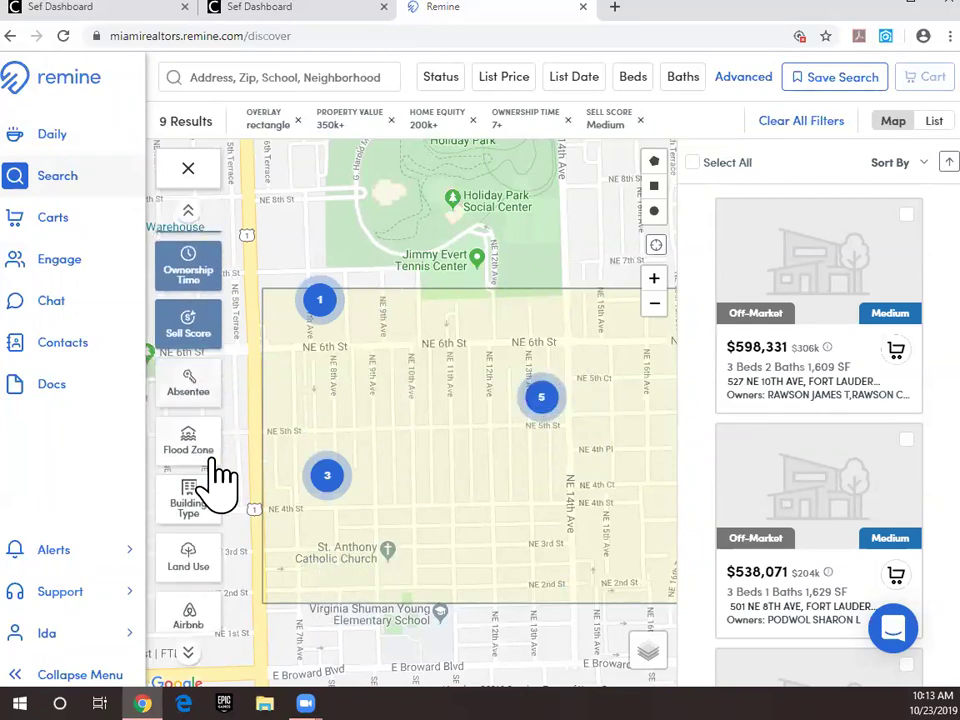
pyautogui.click(197, 393)
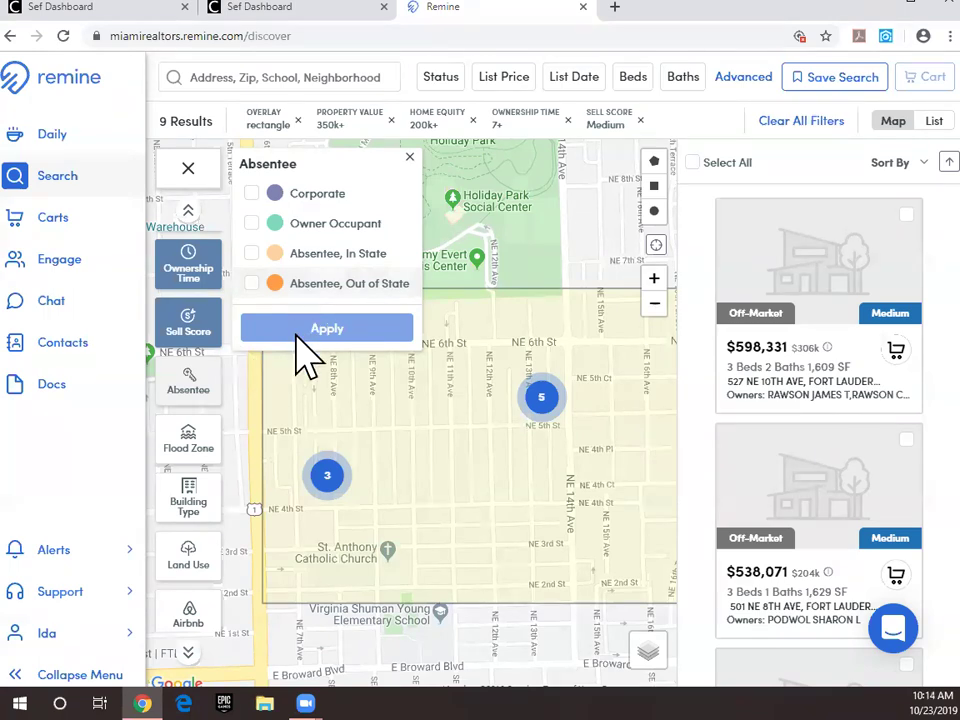
pyautogui.click(190, 445)
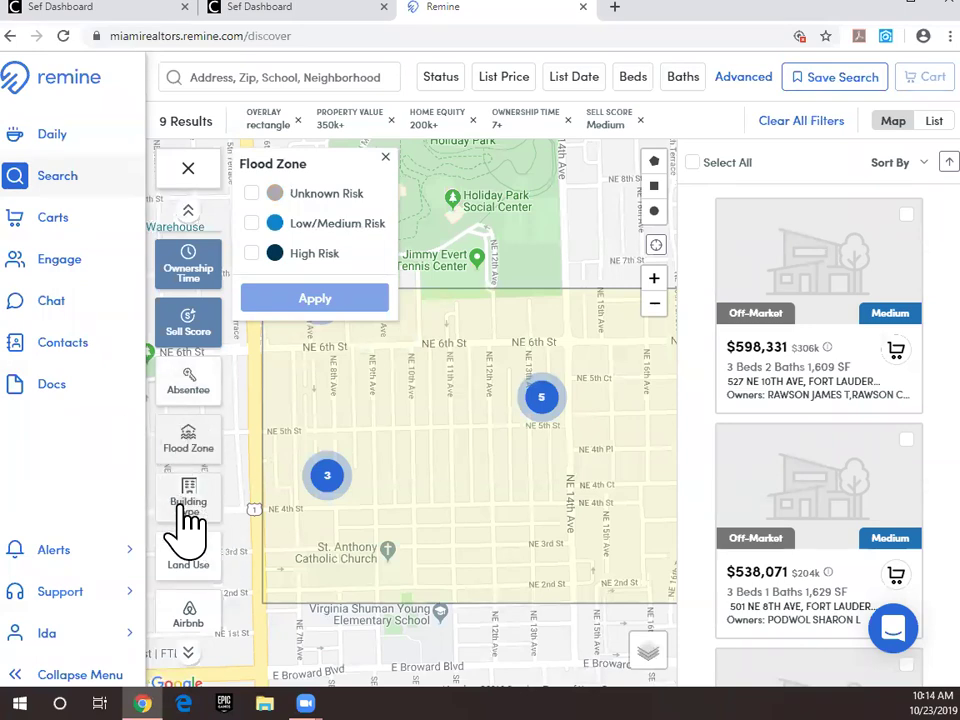
pyautogui.scroll(-1, 190, 510)
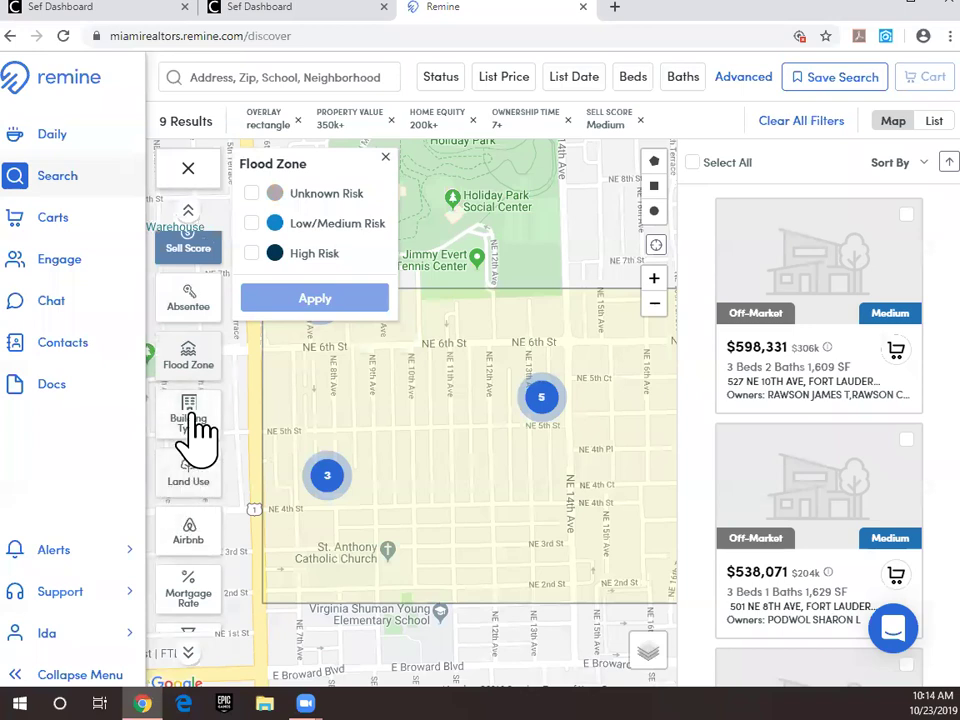
pyautogui.click(189, 422)
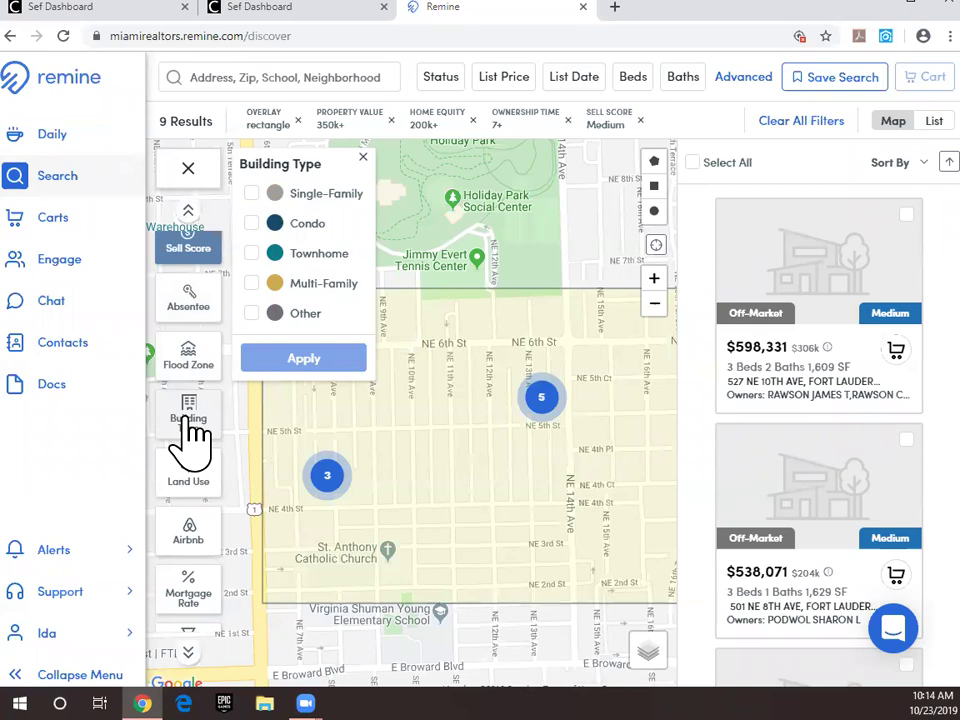
pyautogui.scroll(-3, 225, 405)
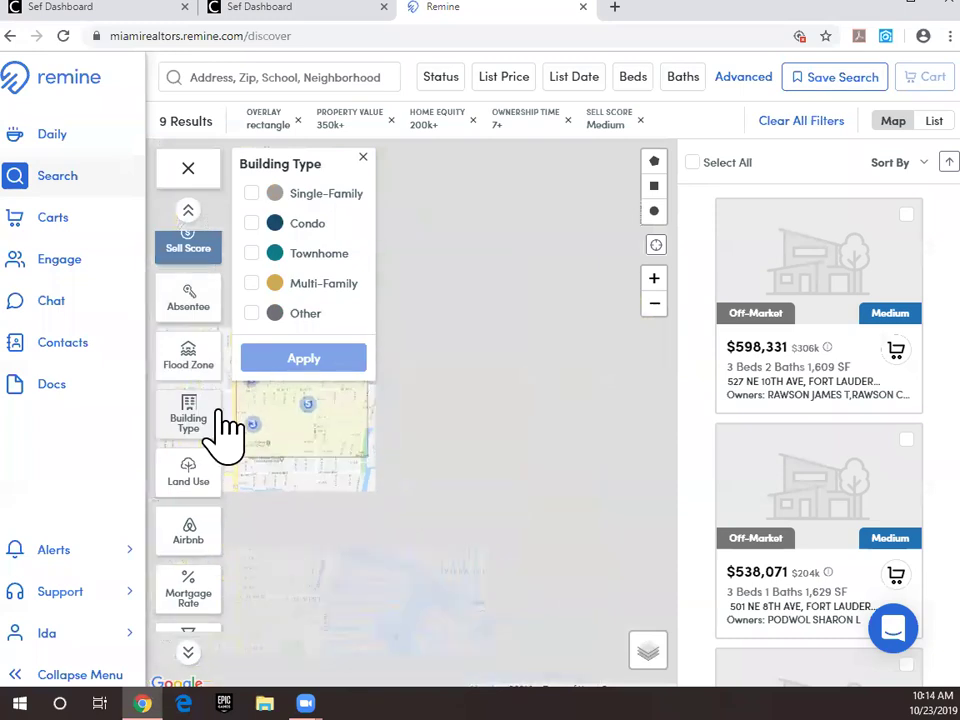
pyautogui.scroll(-3, 205, 535)
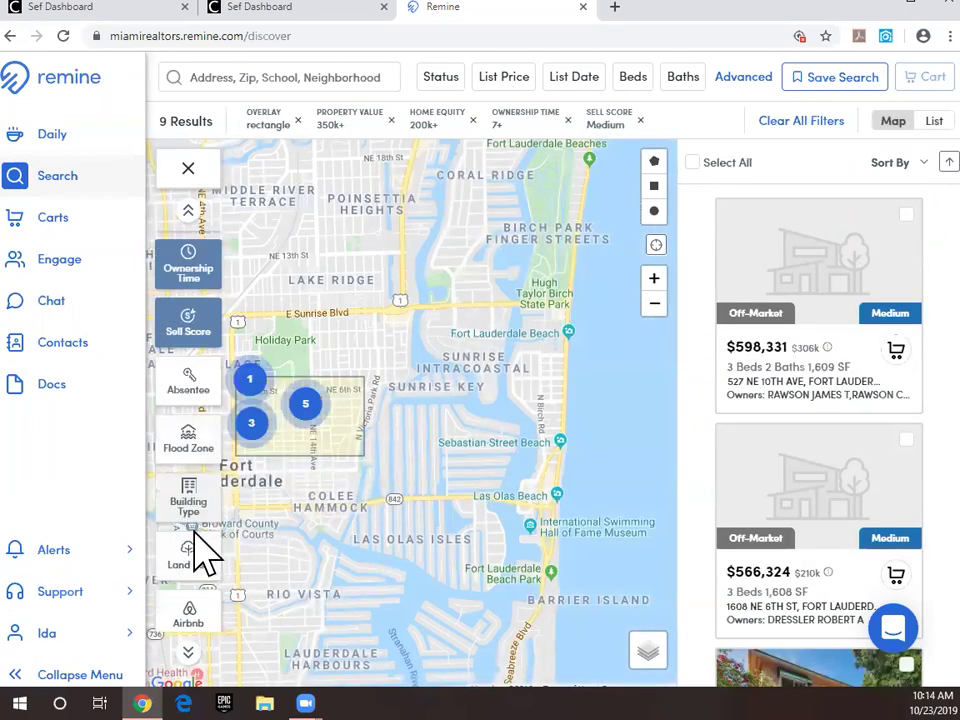
pyautogui.click(192, 468)
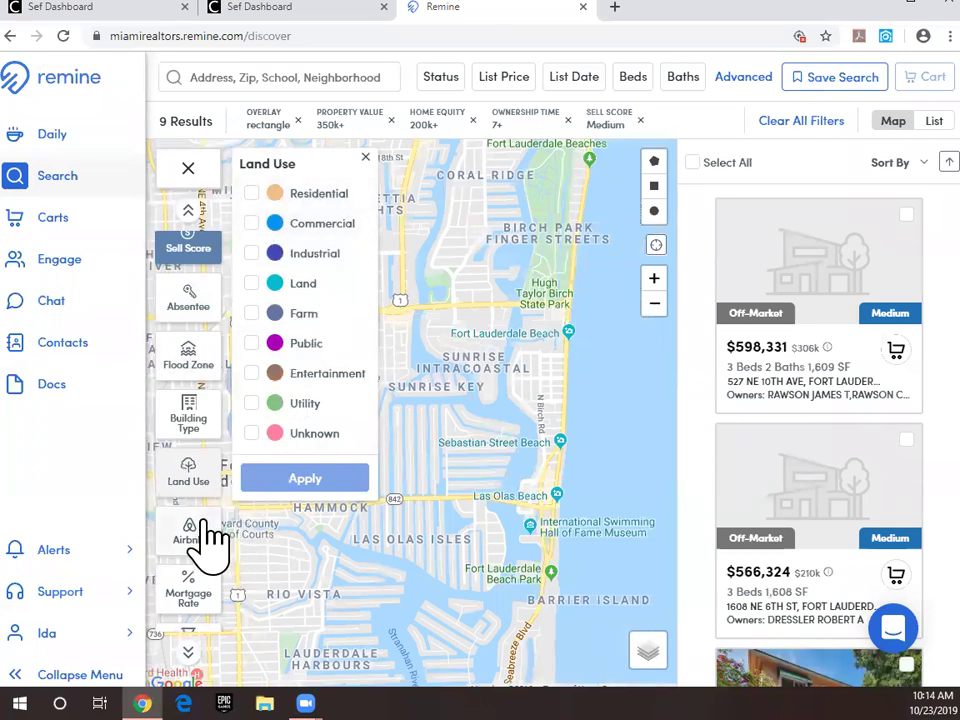
# Step: Turn on the Airbnb layer to show nightly rental prices on the map
pyautogui.scroll(-1, 203, 530)
pyautogui.scroll(-1, 203, 520)
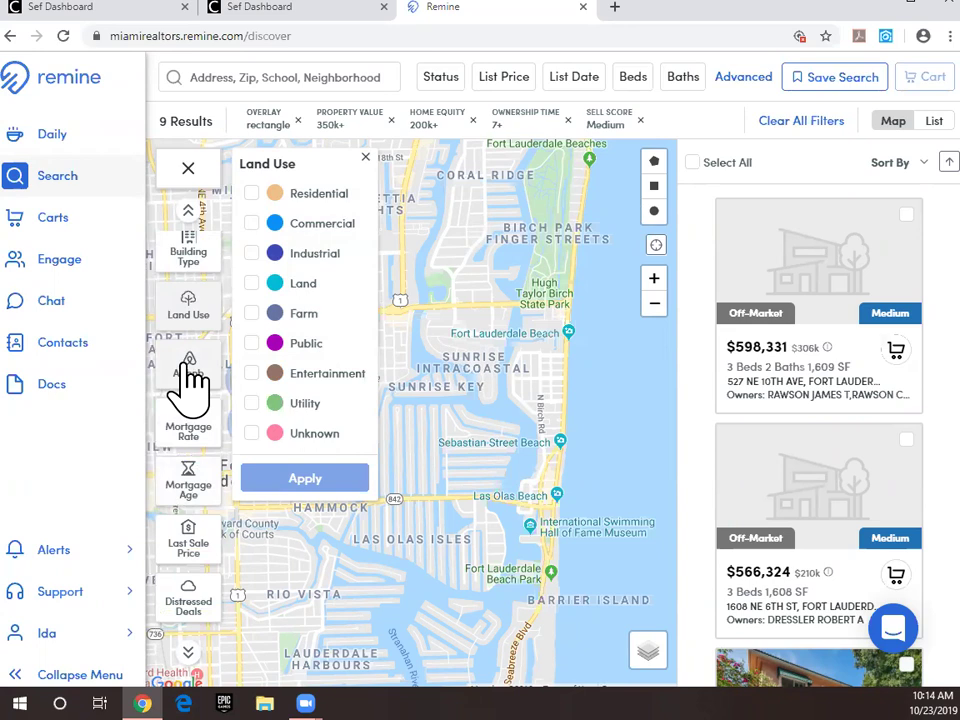
pyautogui.click(186, 366)
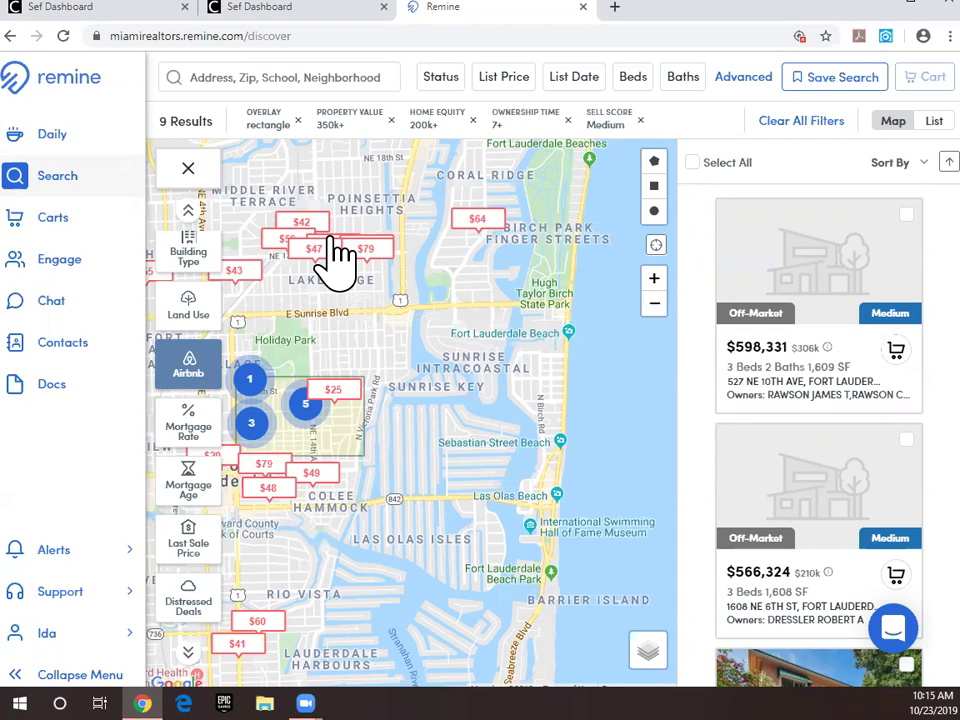
# Step: Check the $25 Airbnb listing's details, pan the map, and scroll through the overlay list
pyautogui.click(340, 405)
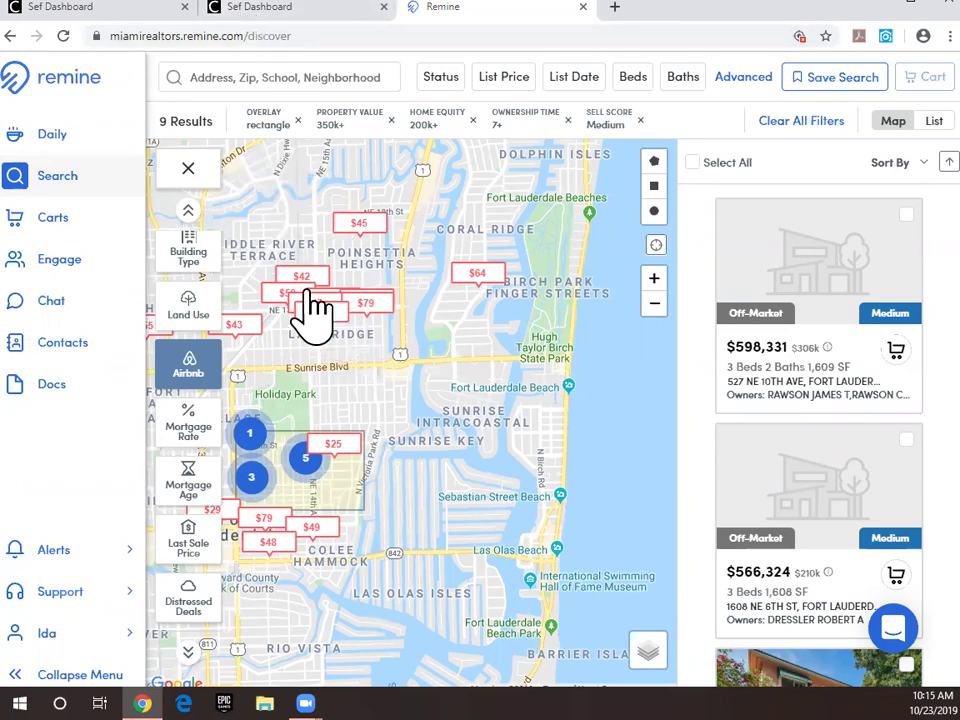
pyautogui.moveTo(357, 357); pyautogui.dragTo(530, 350)
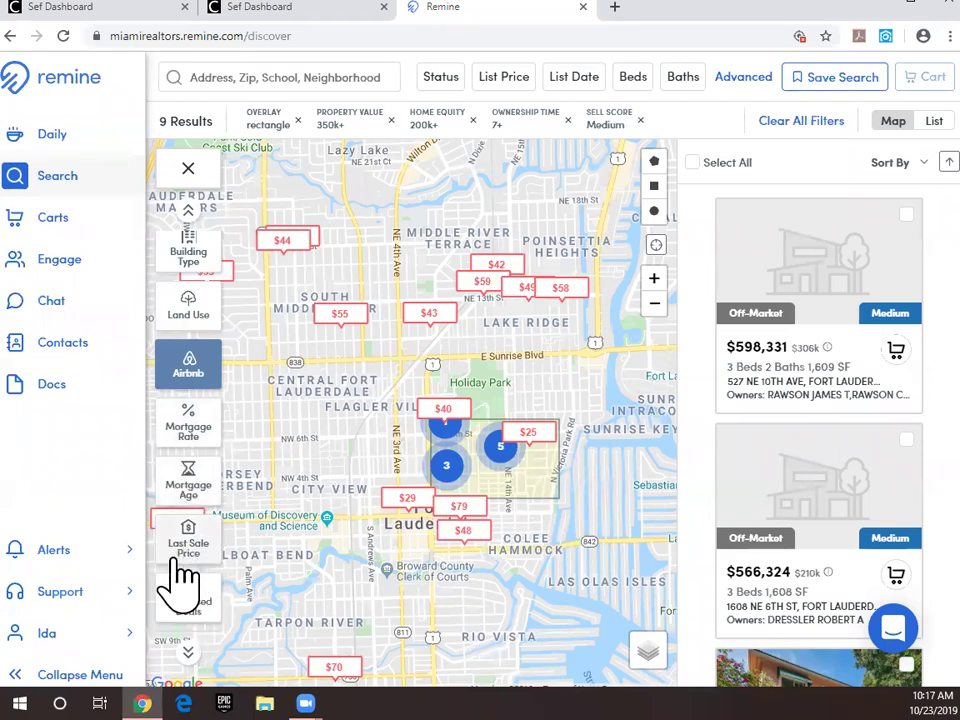
pyautogui.scroll(-2, 180, 568)
pyautogui.scroll(1, 178, 562)
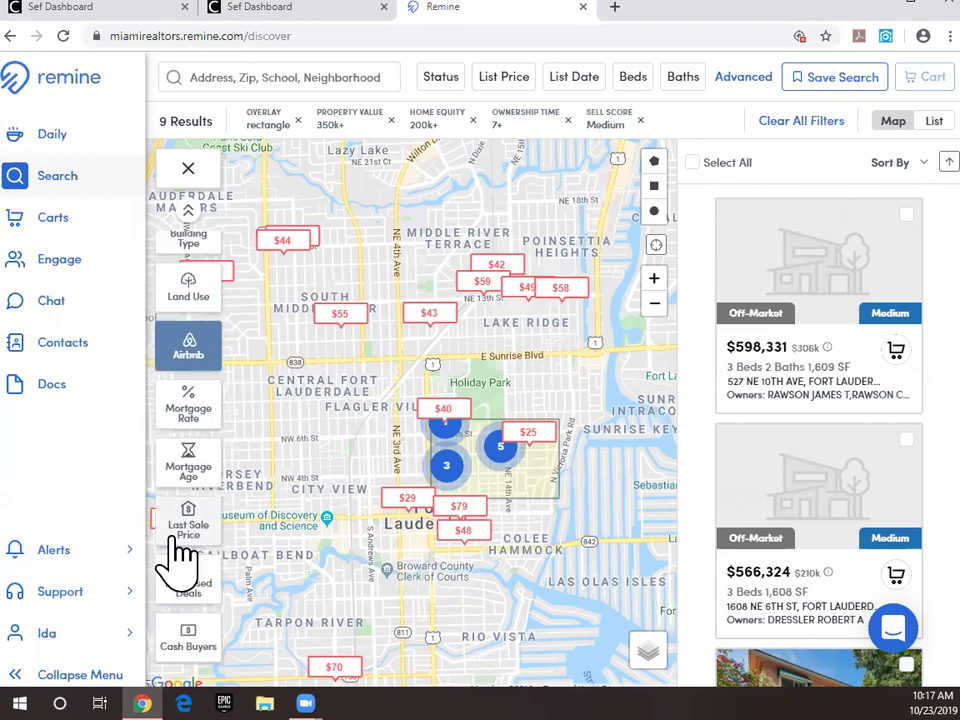
pyautogui.scroll(1, 205, 645)
pyautogui.scroll(-2, 200, 635)
# Step: Look at Distressed Deals, switch on the Cash Buyers overlay, and turn Airbnb prices off
pyautogui.scroll(1, 205, 612)
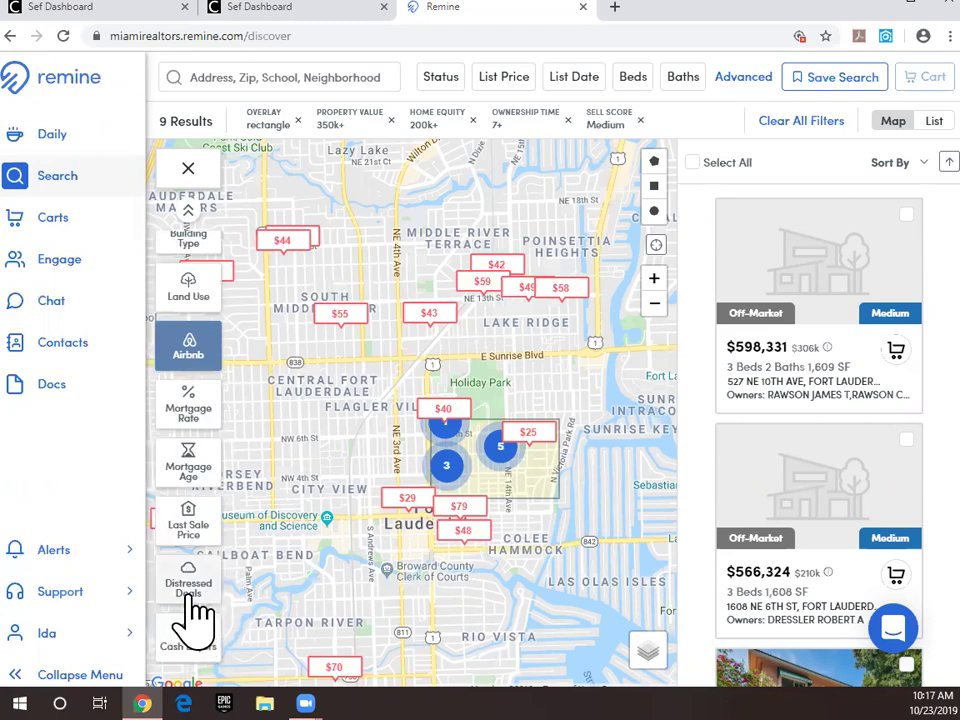
pyautogui.click(190, 585)
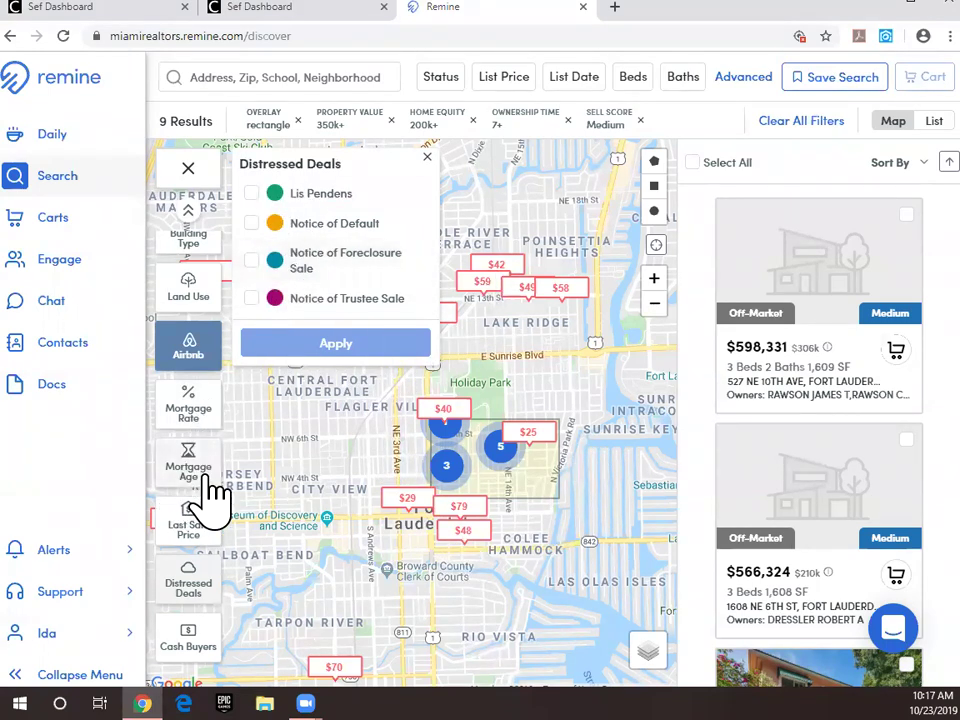
pyautogui.click(186, 646)
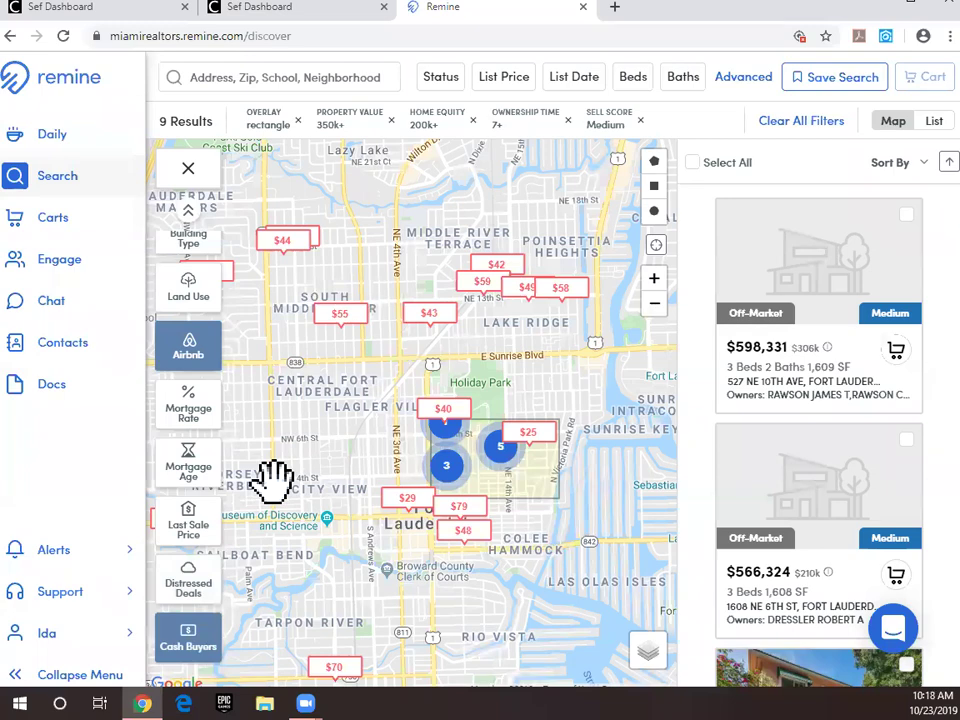
pyautogui.click(199, 355)
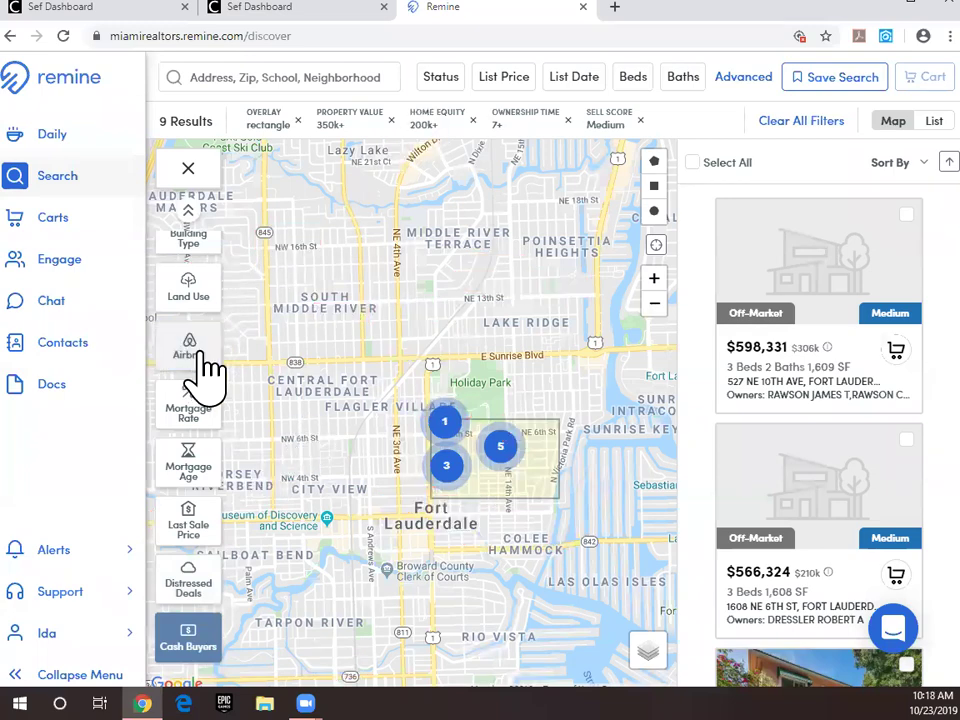
# Step: Zoom the map in one level over the Victoria Park selection rectangle
pyautogui.scroll(1, 540, 495)
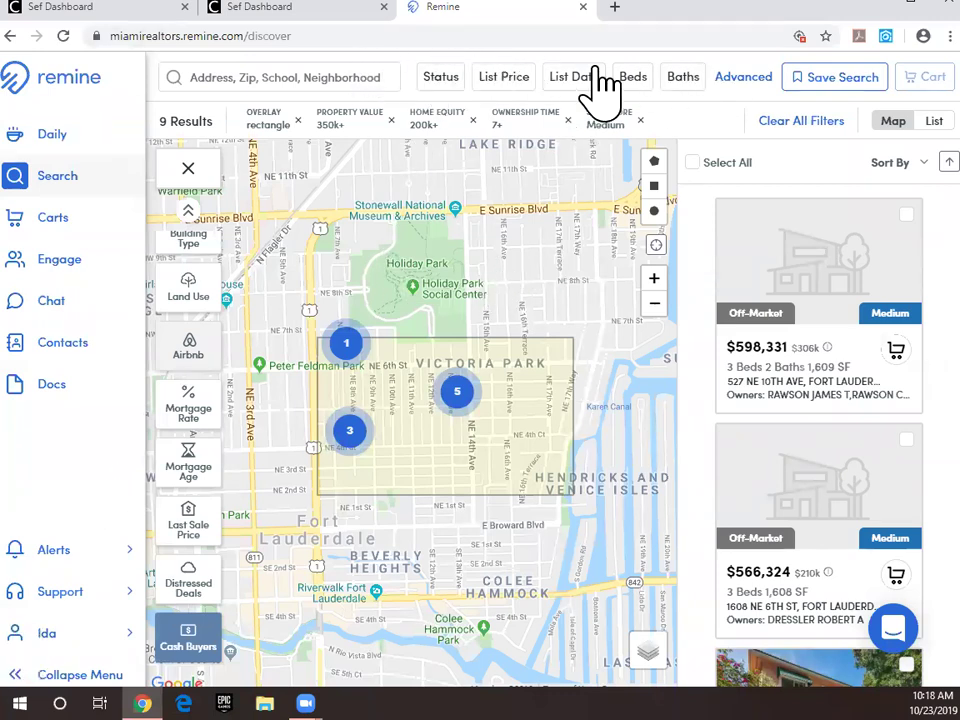
pyautogui.click(436, 80)
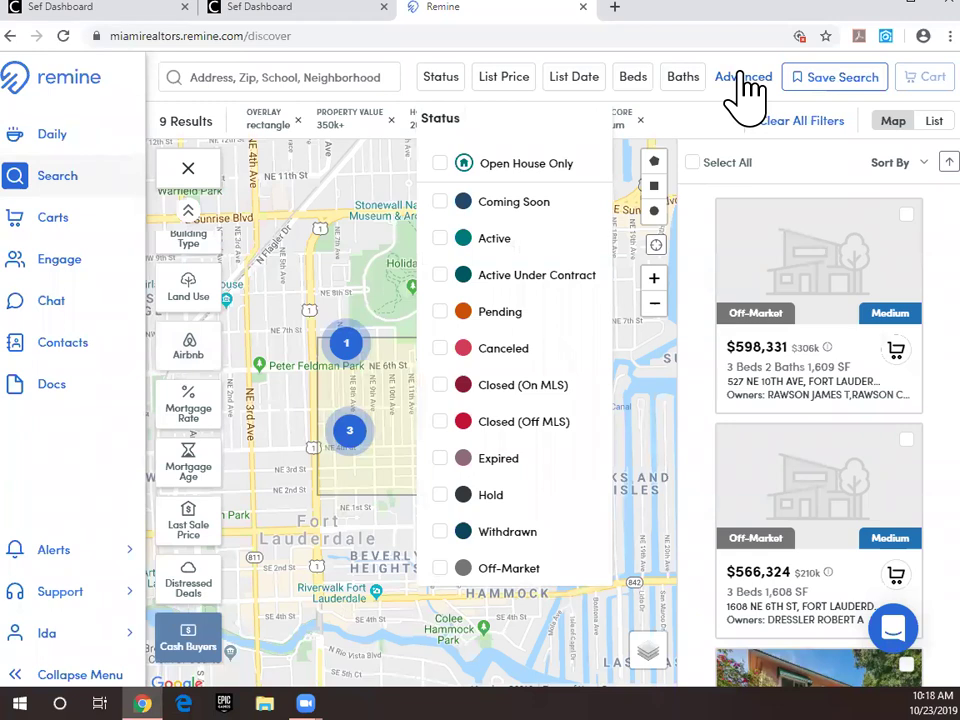
pyautogui.click(383, 352)
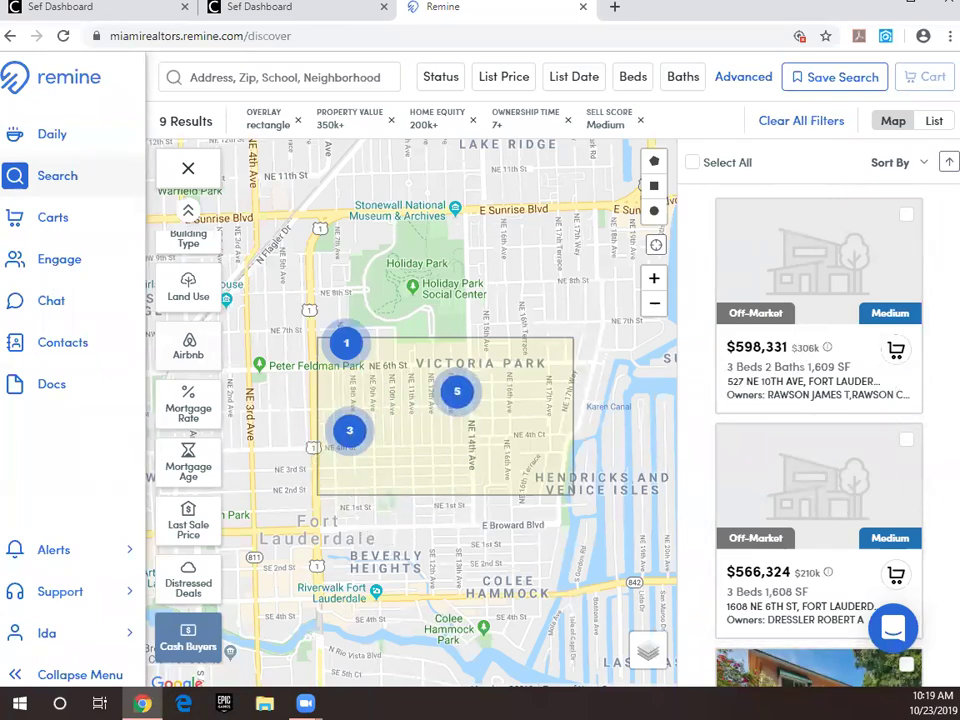
pyautogui.scroll(-3, 890, 370)
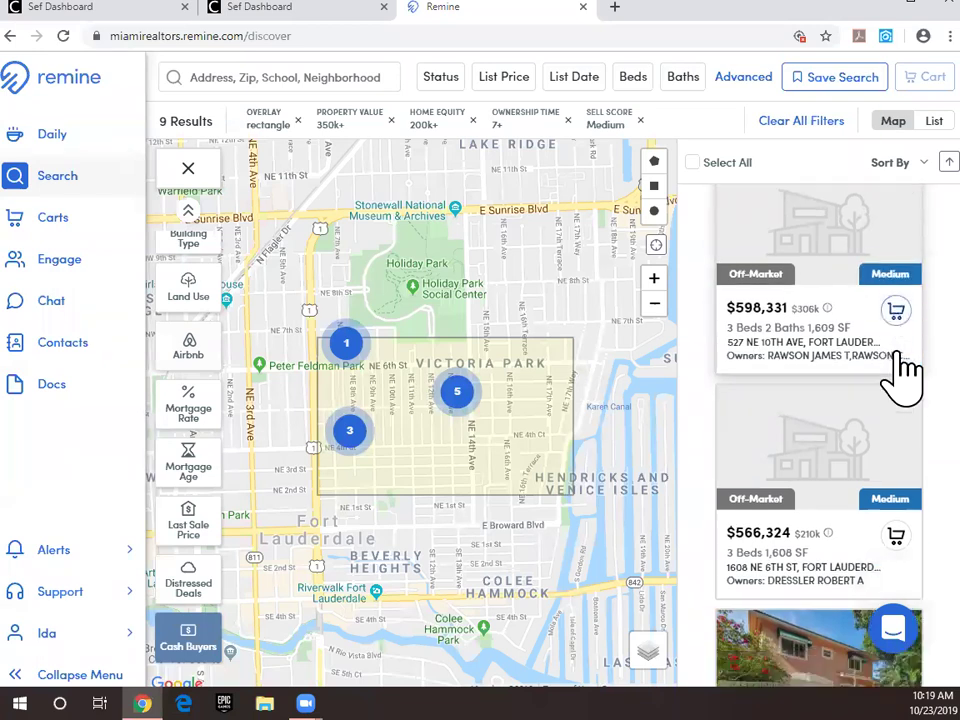
pyautogui.scroll(-10, 850, 395)
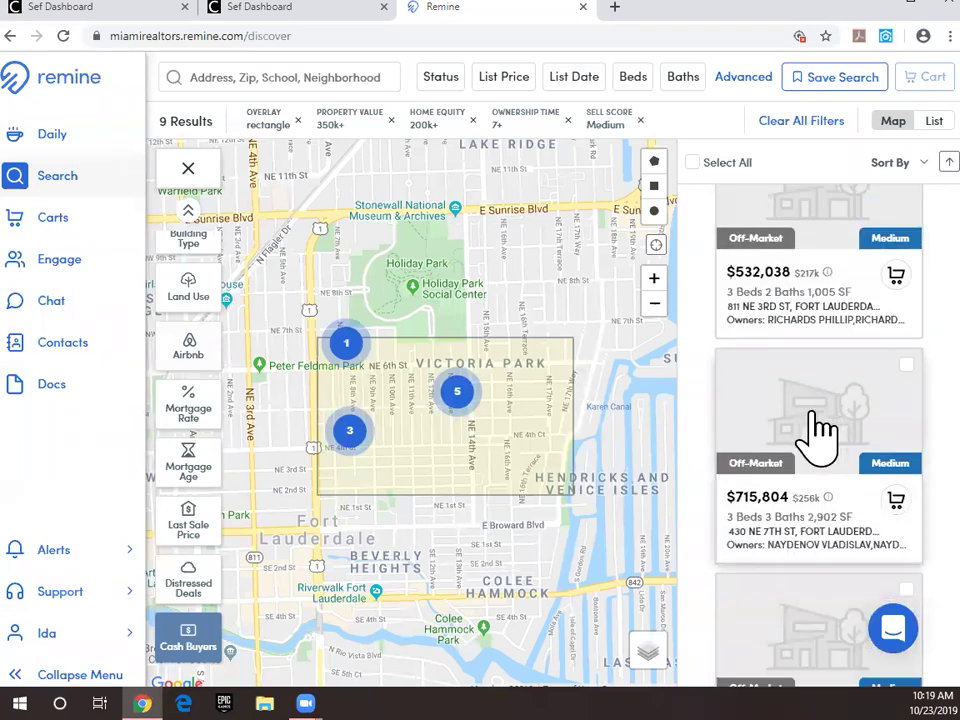
pyautogui.scroll(10, 810, 425)
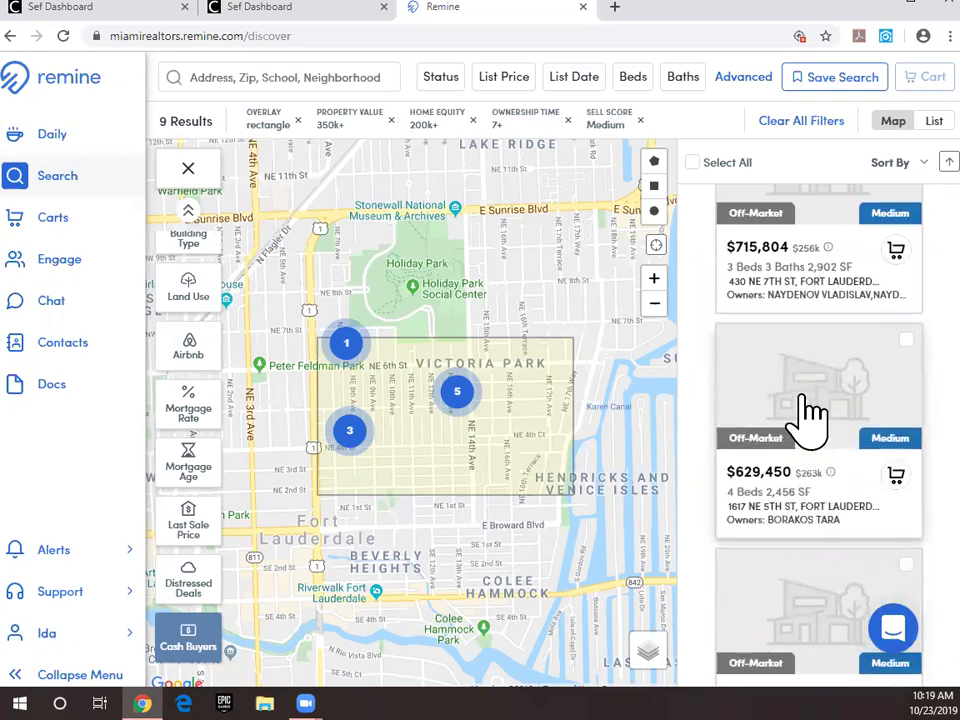
pyautogui.scroll(3, 805, 410)
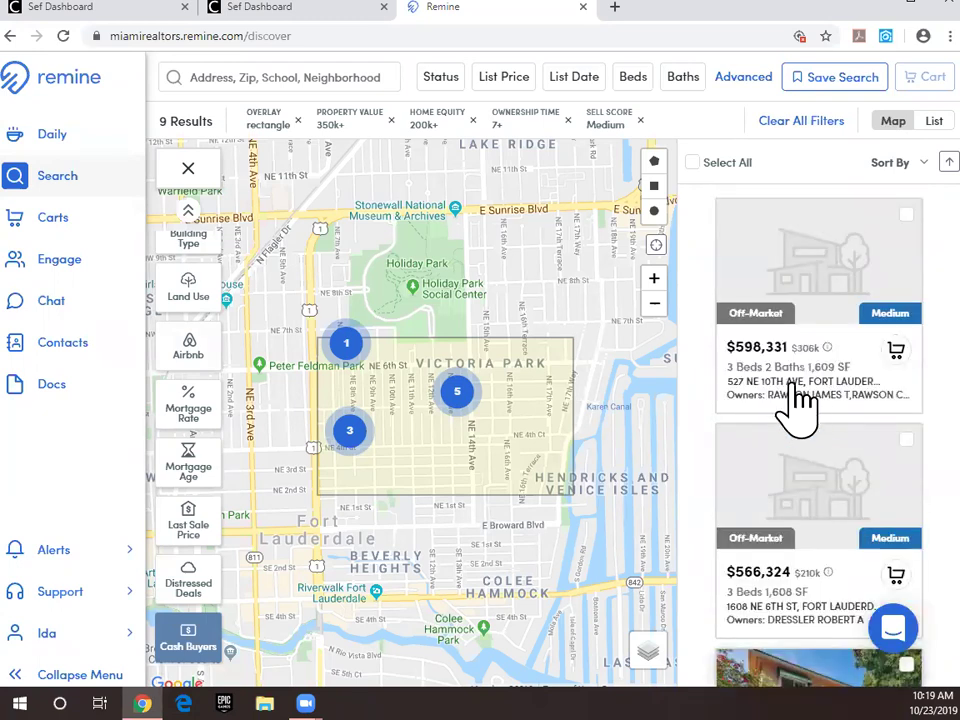
pyautogui.click(720, 165)
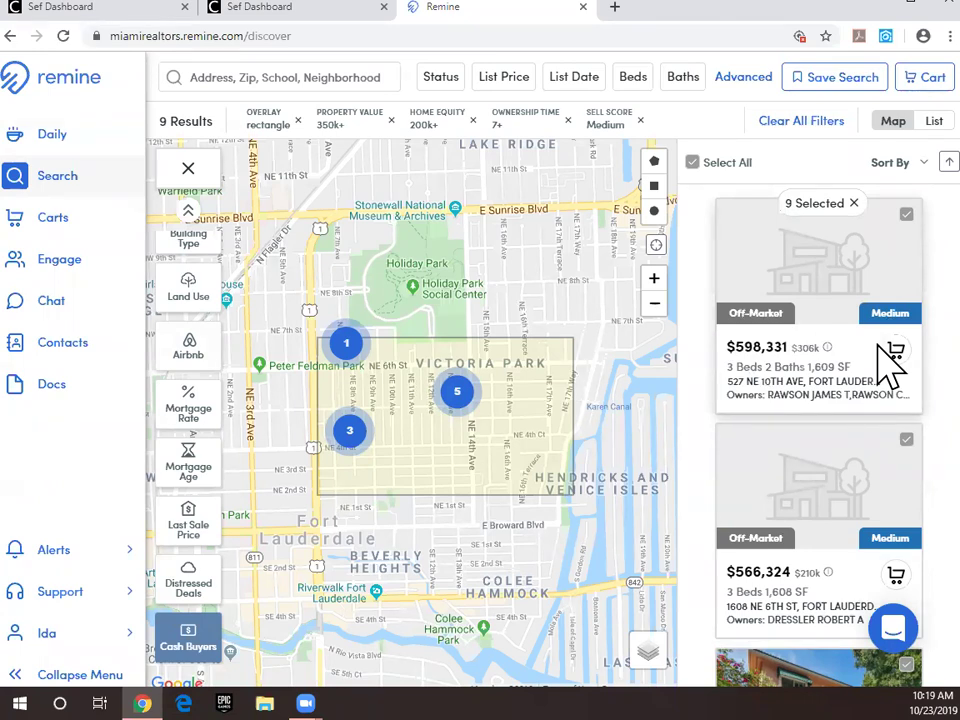
pyautogui.click(886, 290)
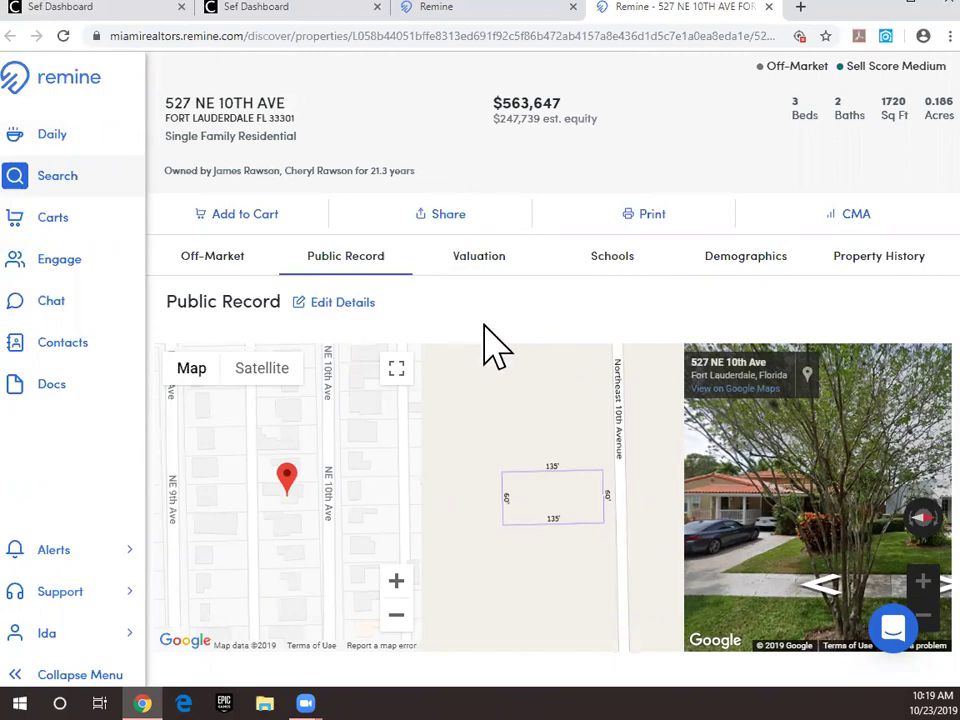
pyautogui.scroll(-1, 470, 310)
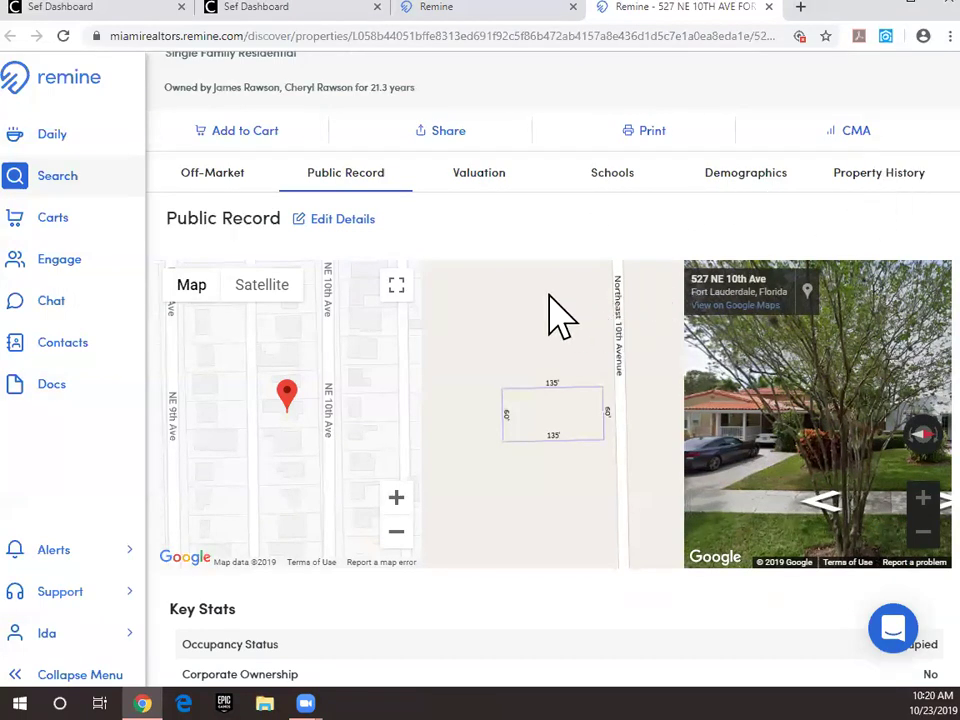
pyautogui.scroll(-2, 553, 317)
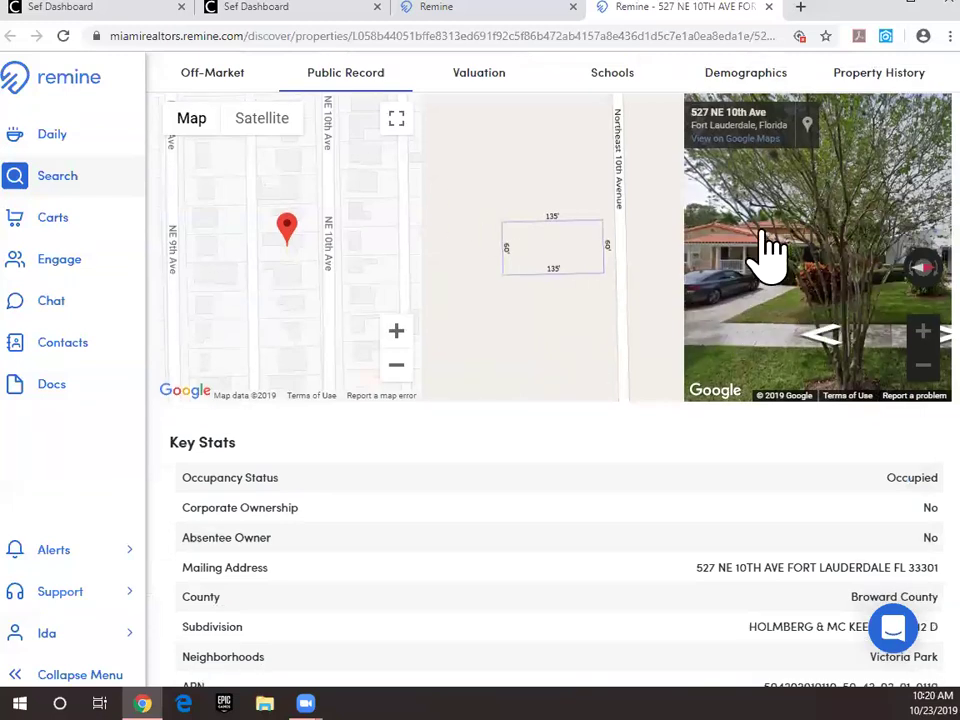
pyautogui.moveTo(800, 270); pyautogui.dragTo(711, 317)
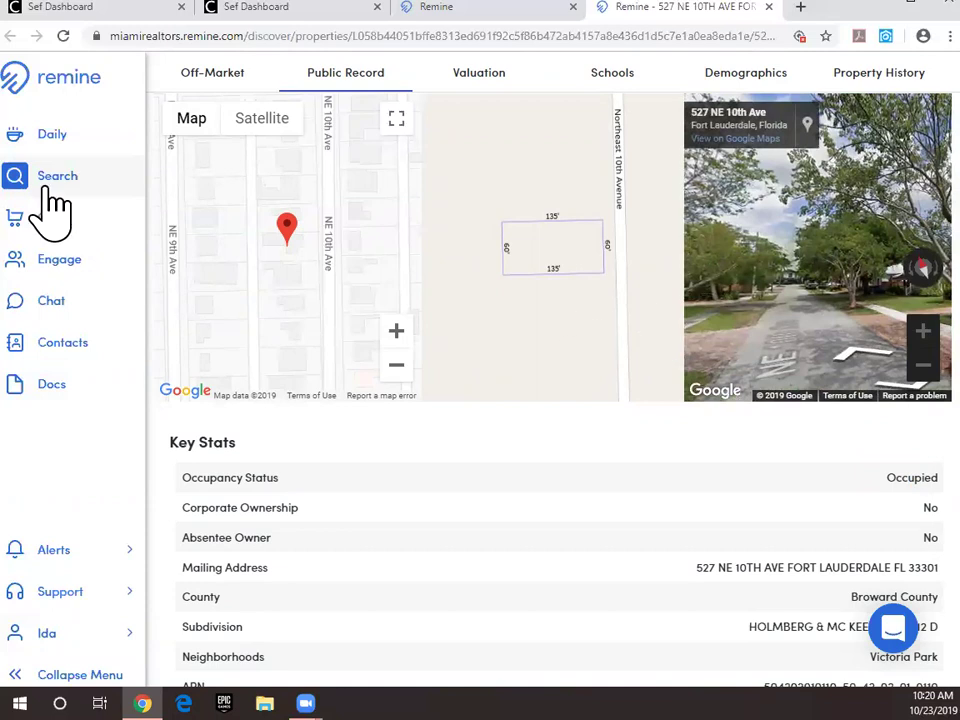
# Step: Switch the property map to Satellite and zoom in two levels on the house
pyautogui.click(255, 122)
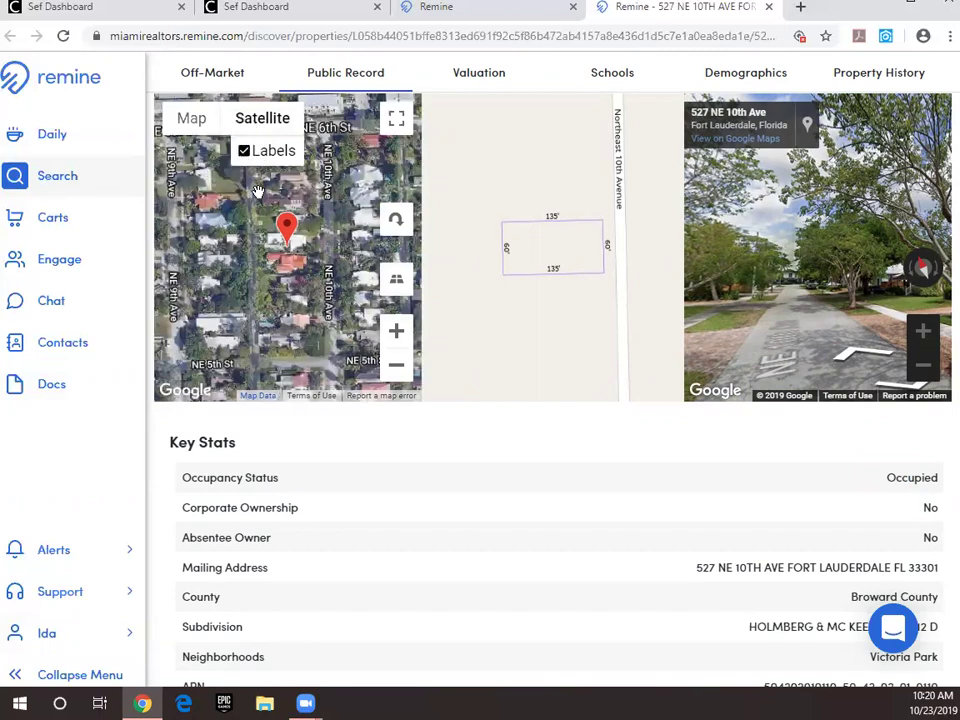
pyautogui.scroll(3, 275, 250)
pyautogui.scroll(-3, 283, 285)
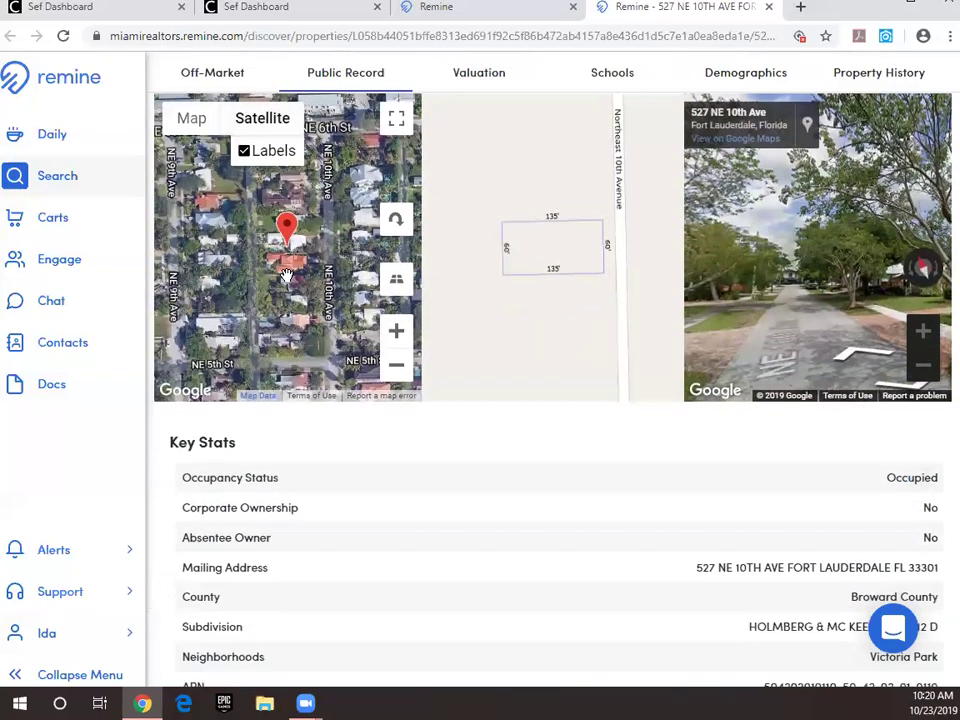
pyautogui.click(400, 334)
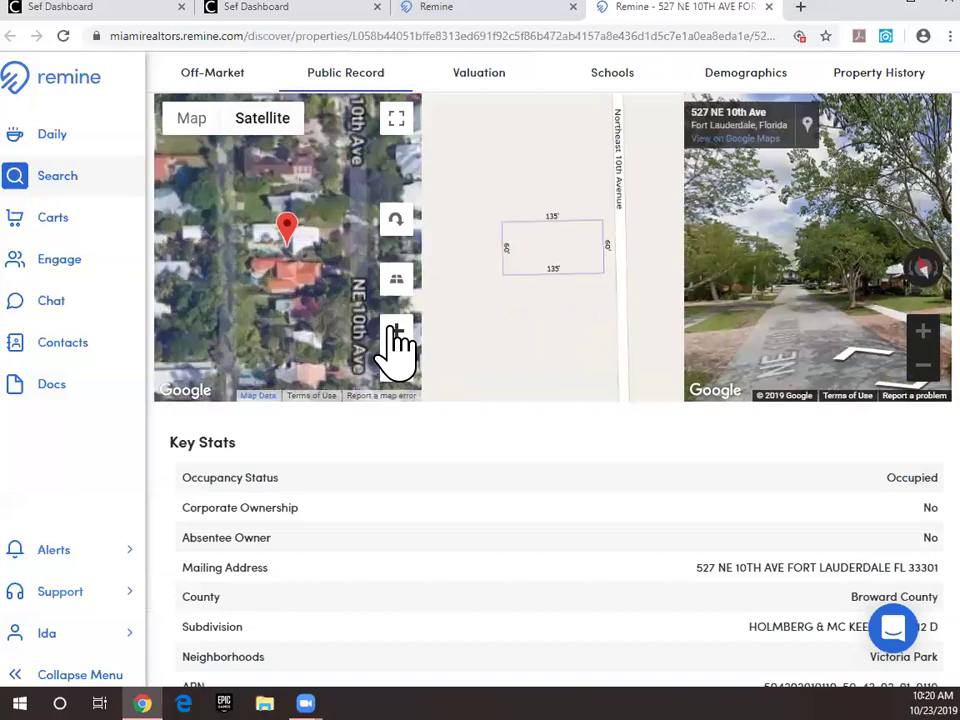
pyautogui.click(397, 333)
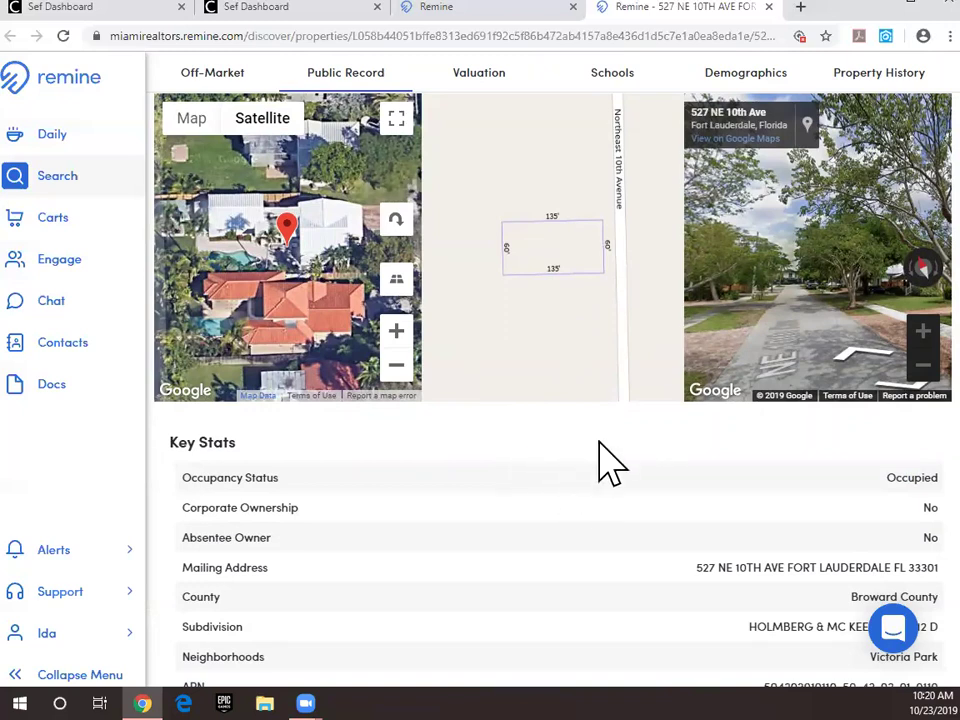
# Step: Scroll the public record down to Net Equity: $247,739 on a $540,292 estimated value
pyautogui.scroll(-3, 610, 460)
pyautogui.scroll(-2, 588, 432)
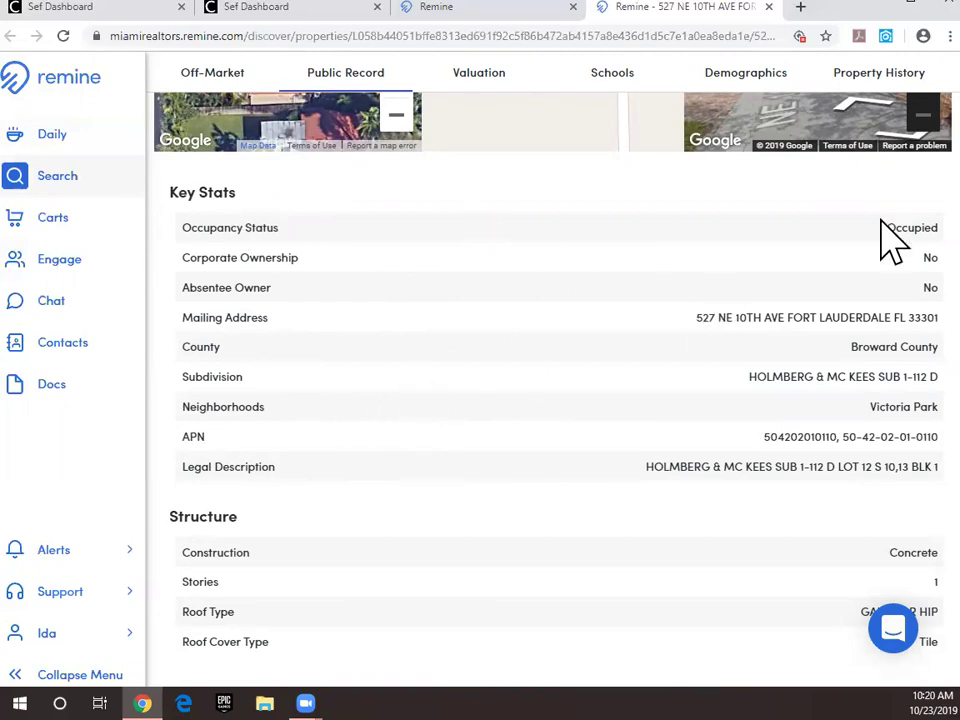
pyautogui.scroll(-1, 230, 325)
pyautogui.scroll(-2, 257, 315)
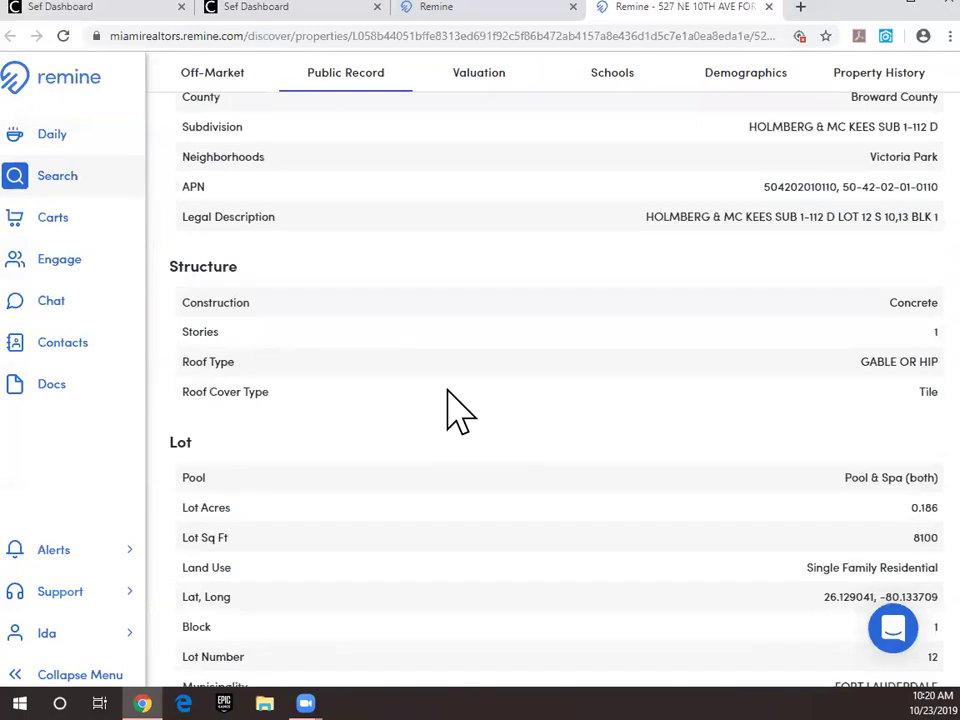
pyautogui.scroll(-2, 450, 400)
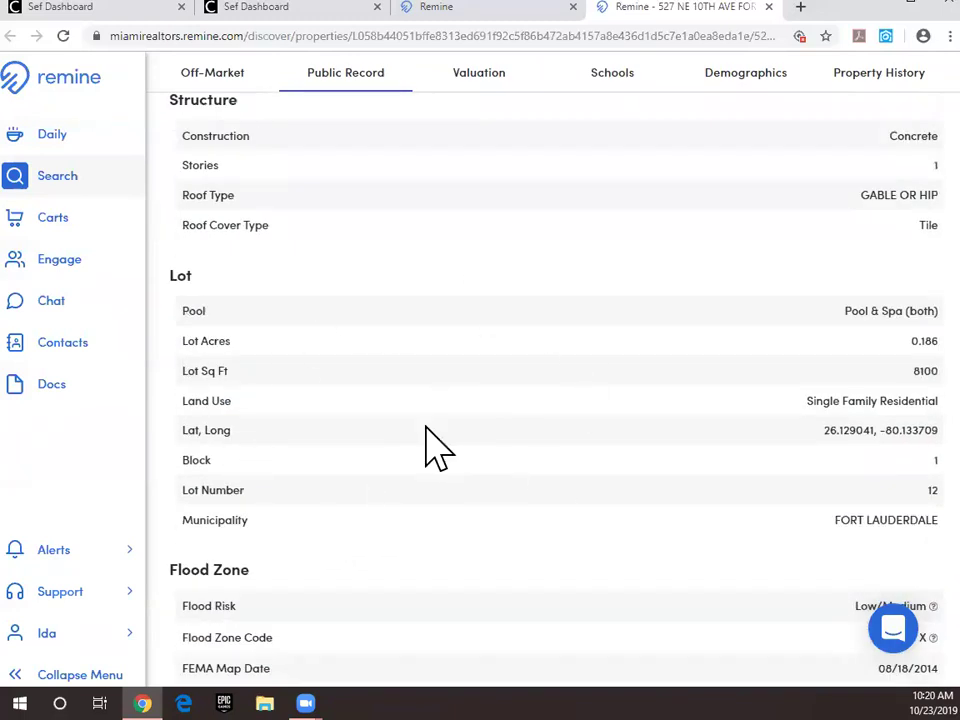
pyautogui.scroll(-2, 324, 418)
pyautogui.scroll(-1, 318, 425)
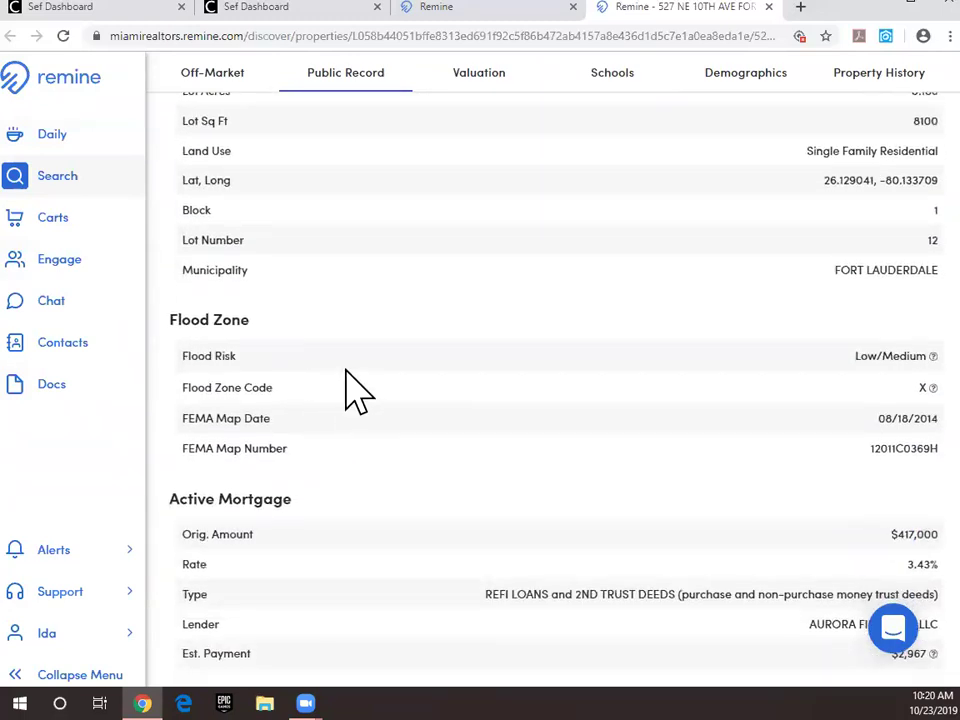
pyautogui.scroll(-3, 300, 398)
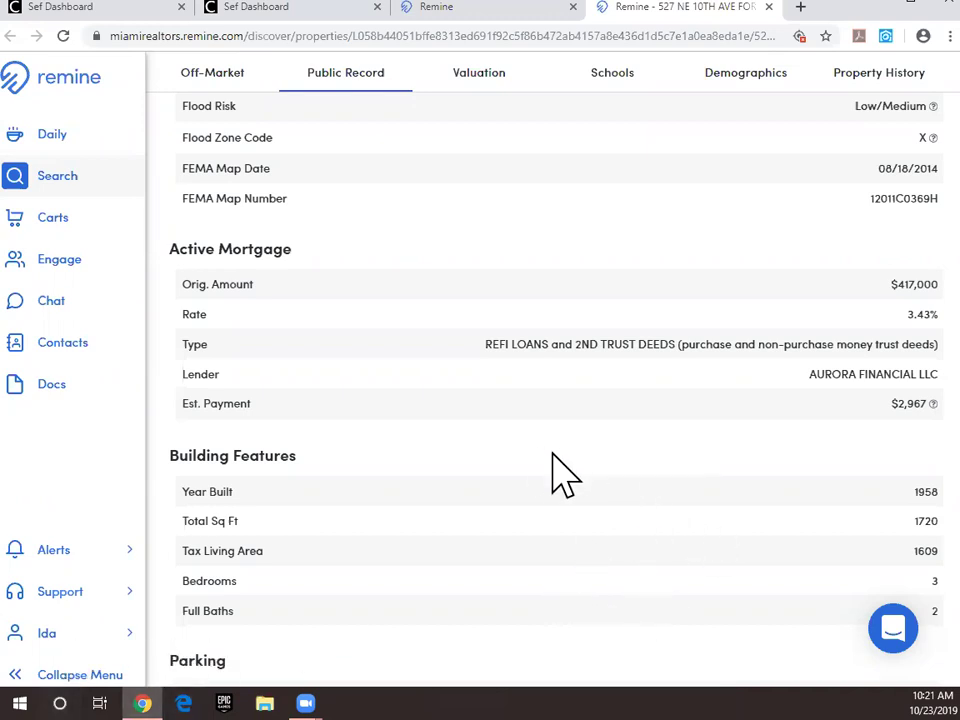
pyautogui.scroll(-4, 510, 403)
pyautogui.scroll(-2, 490, 380)
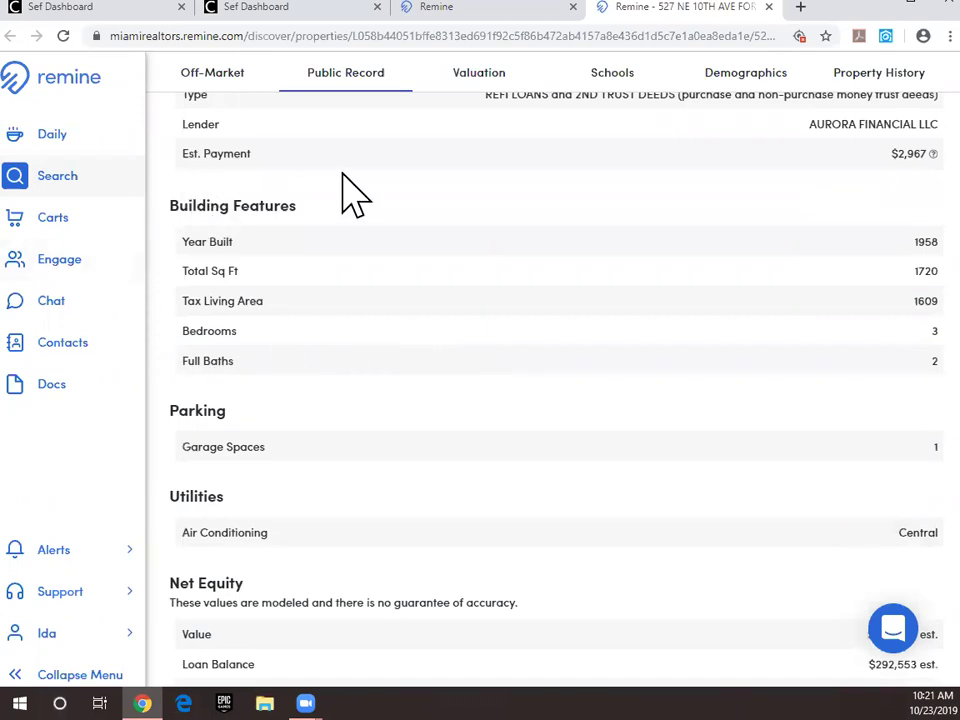
pyautogui.scroll(-3, 340, 292)
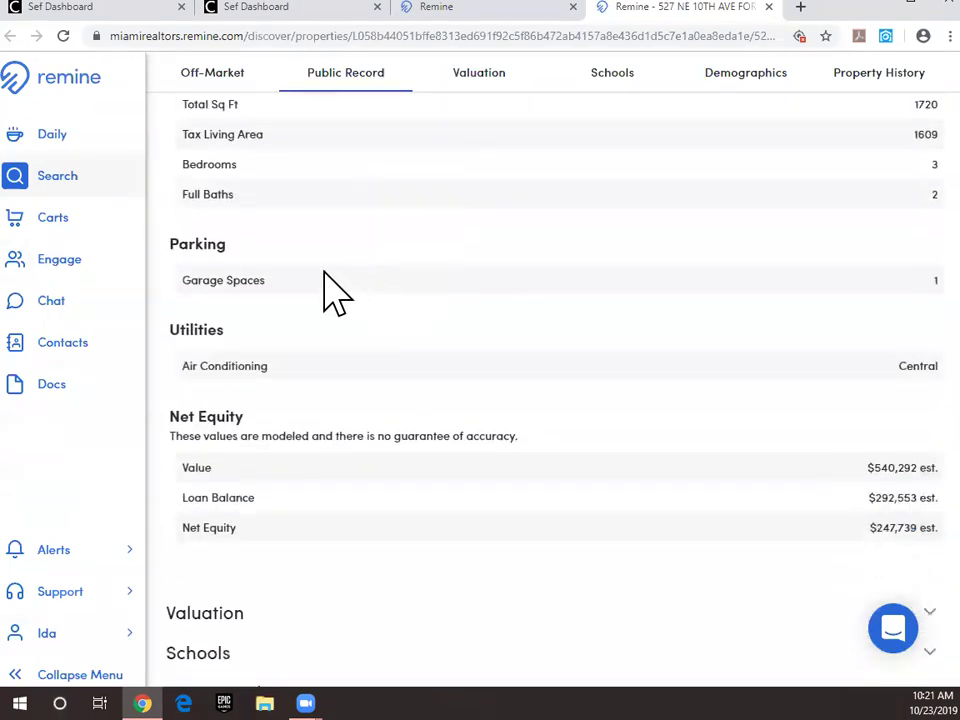
pyautogui.scroll(-3, 525, 393)
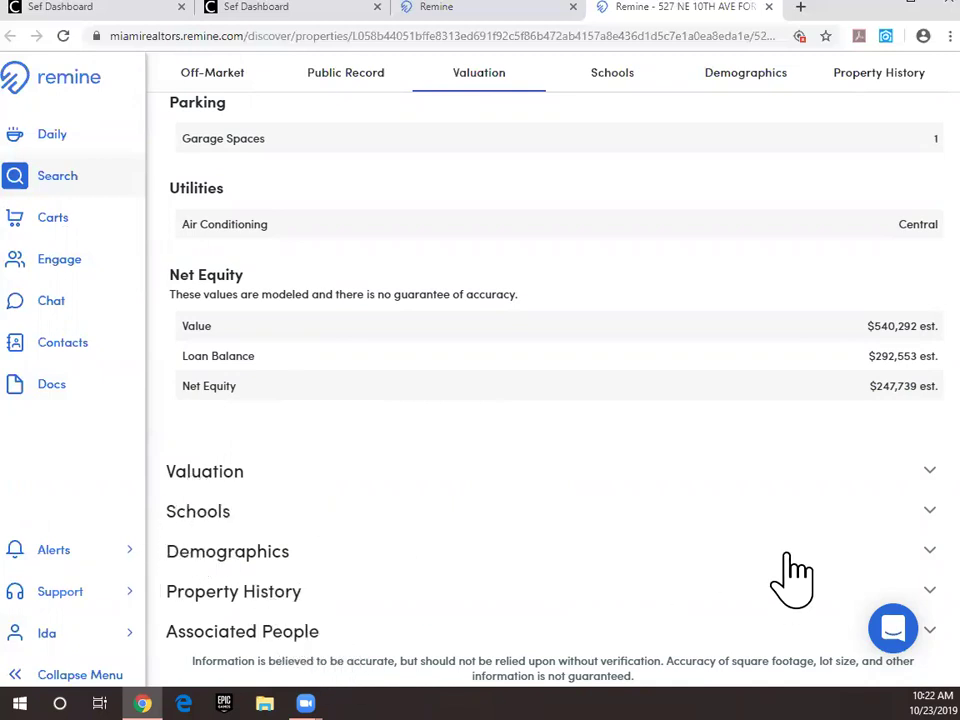
# Step: Expand Valuation and review the First American, Black Knight, Zillow and Redfin estimates
pyautogui.click(203, 474)
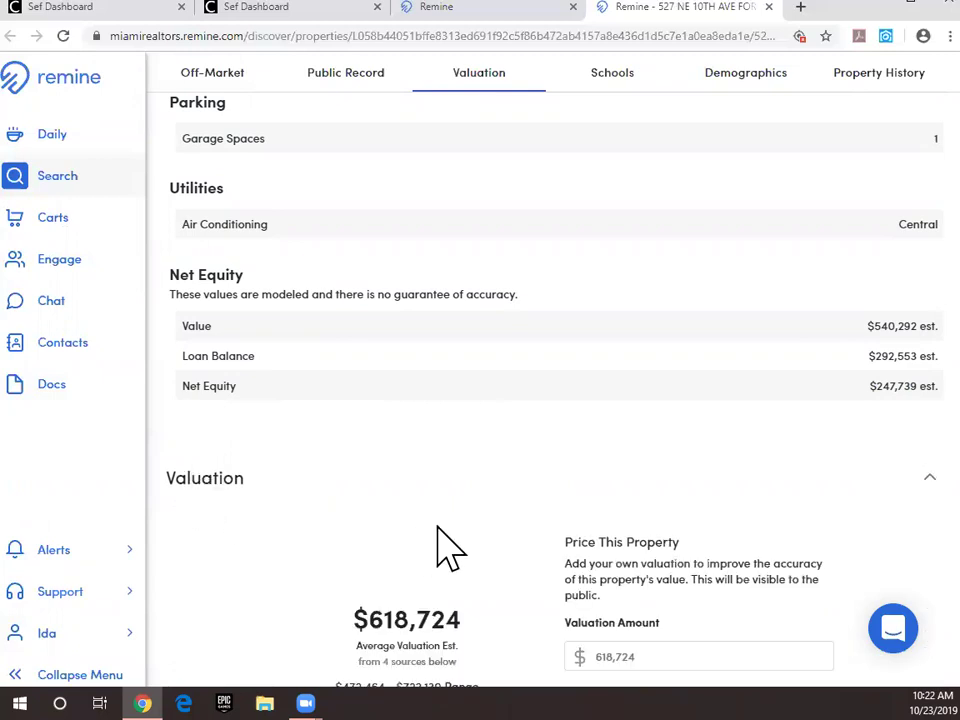
pyautogui.scroll(1, 437, 536)
pyautogui.scroll(-3, 437, 536)
pyautogui.scroll(-1, 437, 536)
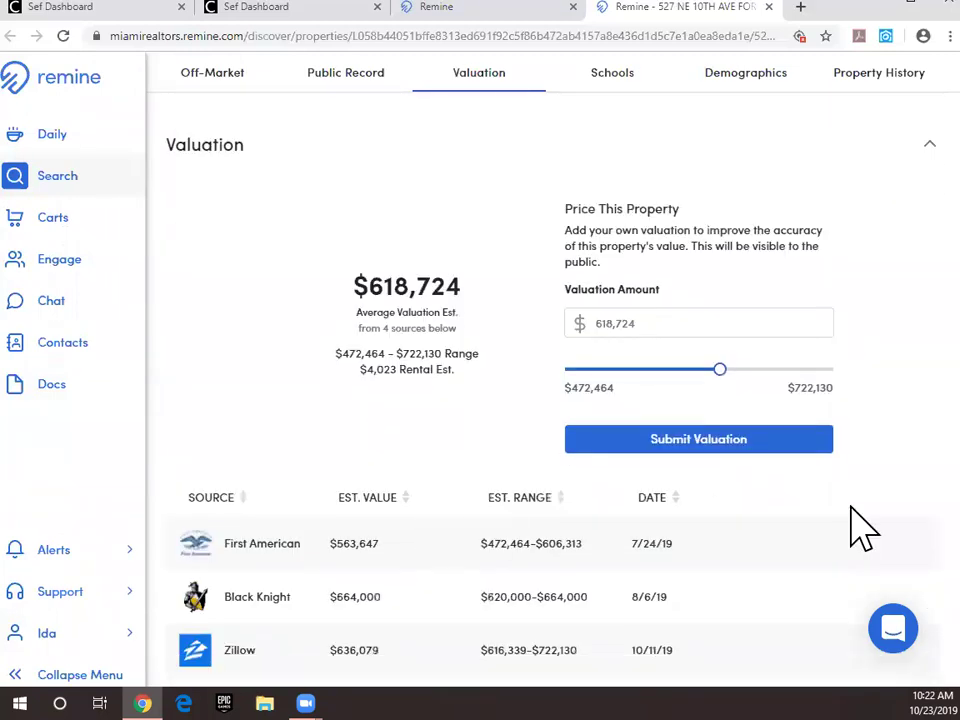
pyautogui.scroll(-1, 297, 565)
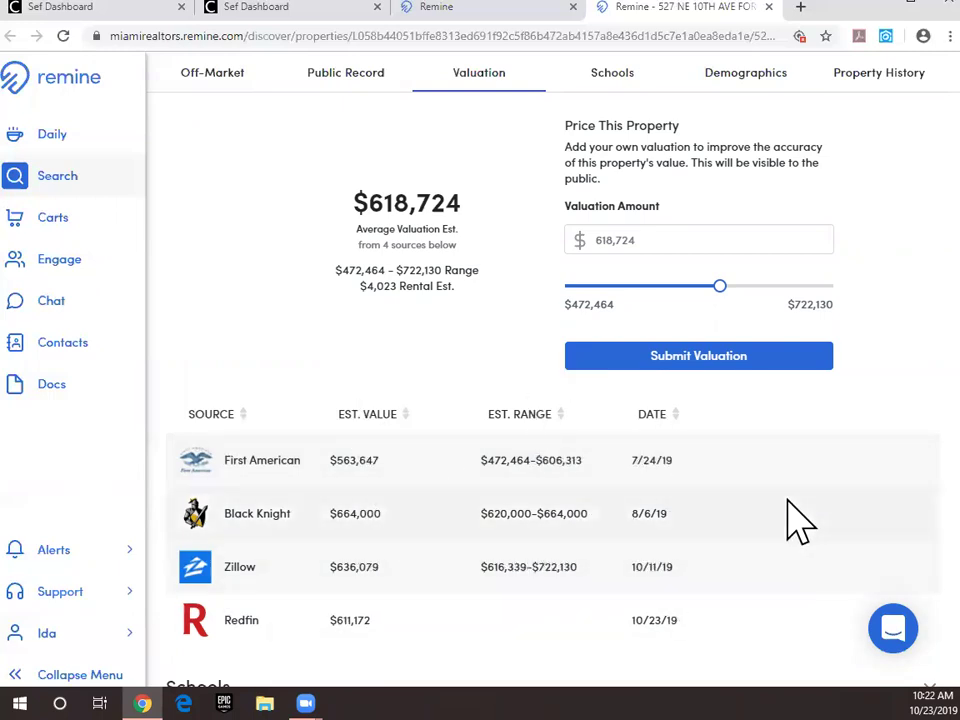
pyautogui.scroll(-1, 795, 521)
pyautogui.scroll(2, 505, 280)
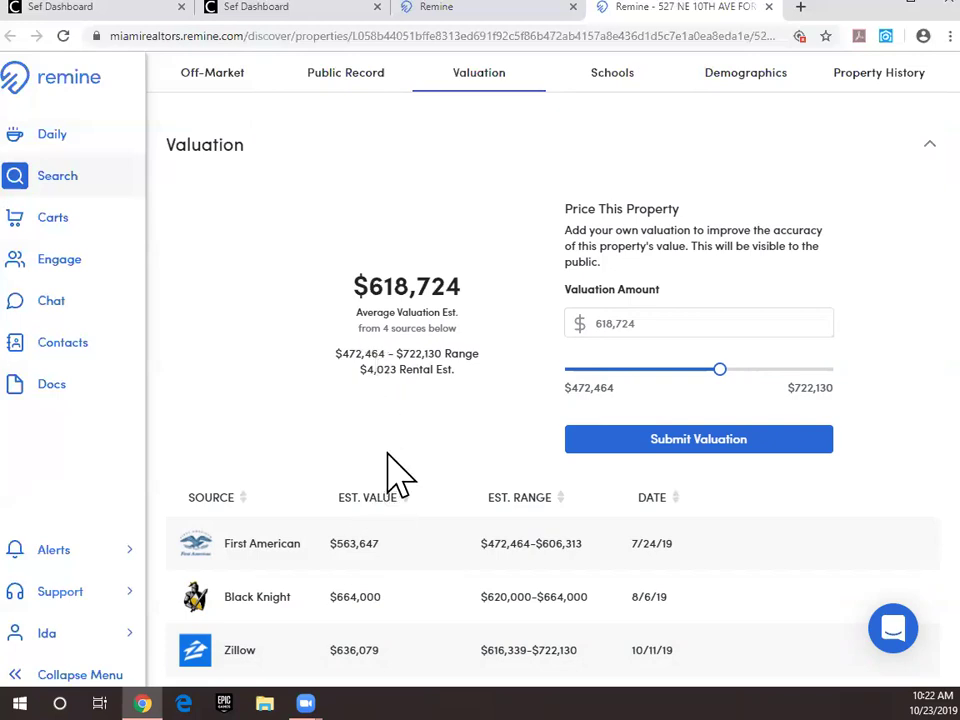
pyautogui.scroll(-3, 392, 471)
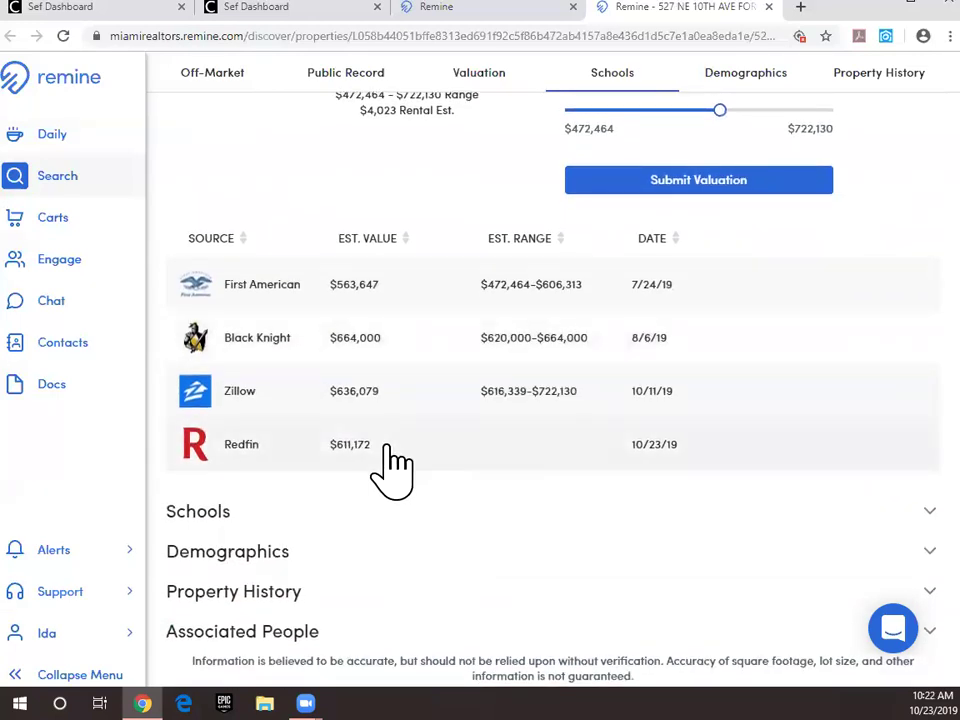
pyautogui.click(237, 513)
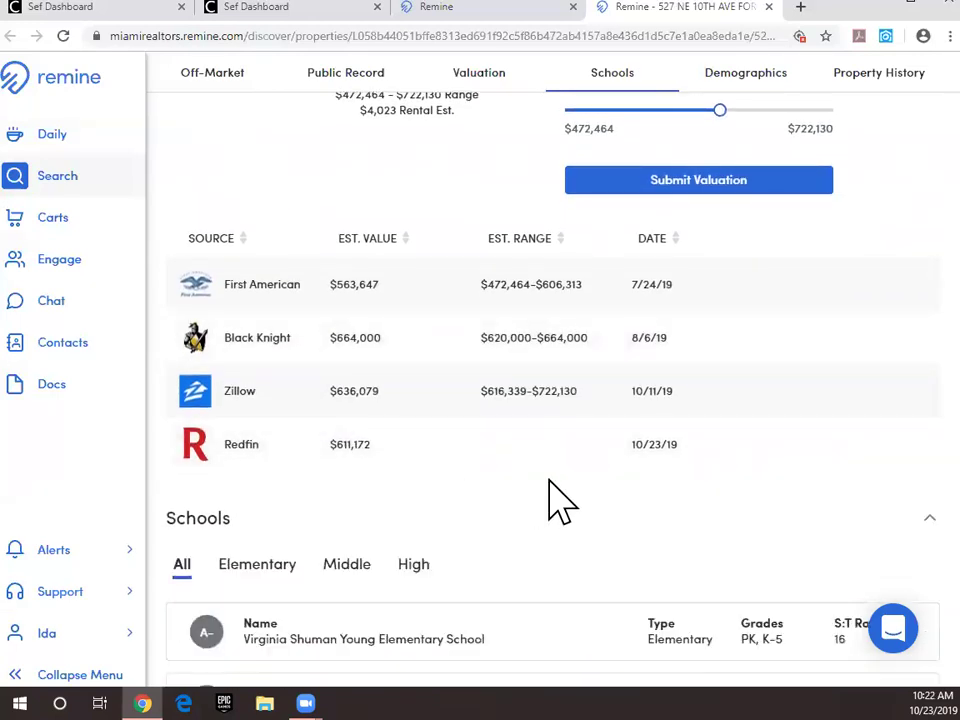
pyautogui.scroll(-3, 540, 489)
pyautogui.scroll(-1, 540, 489)
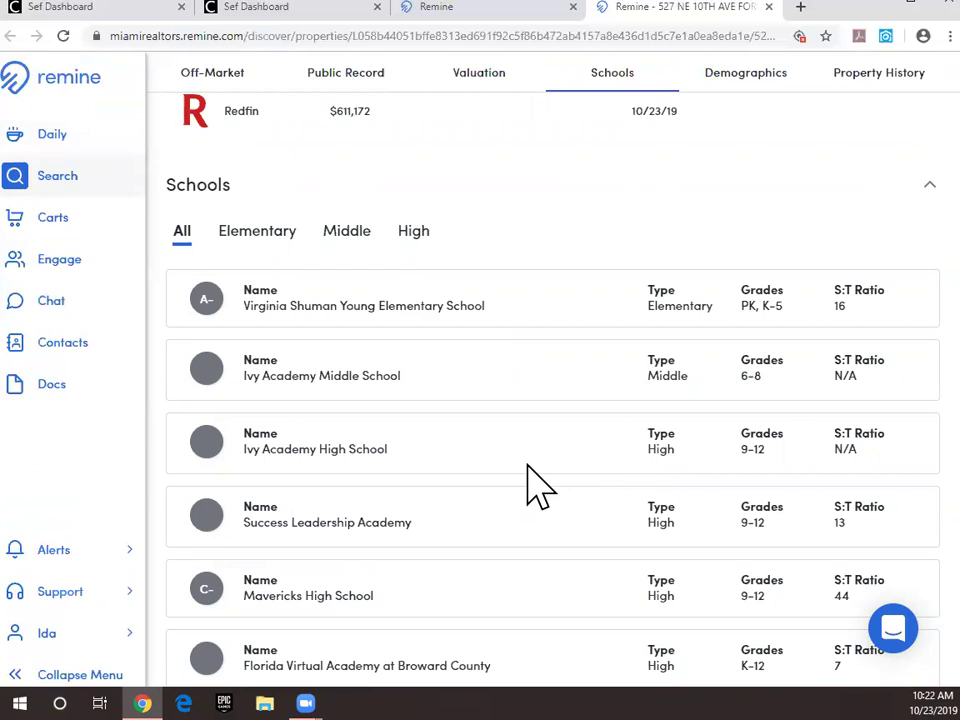
pyautogui.click(262, 236)
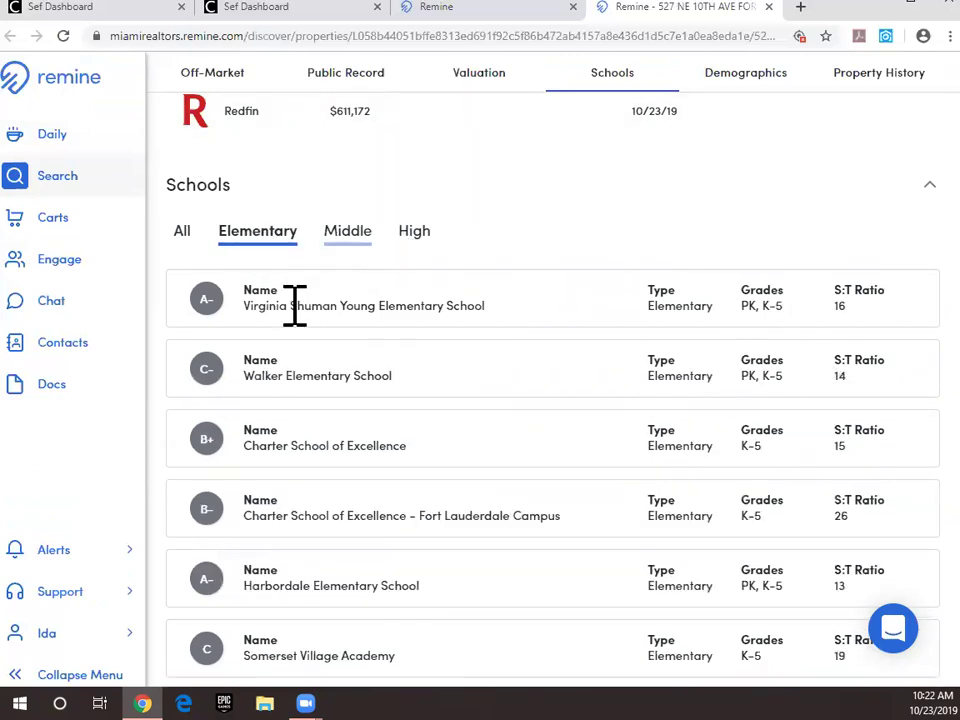
pyautogui.click(182, 236)
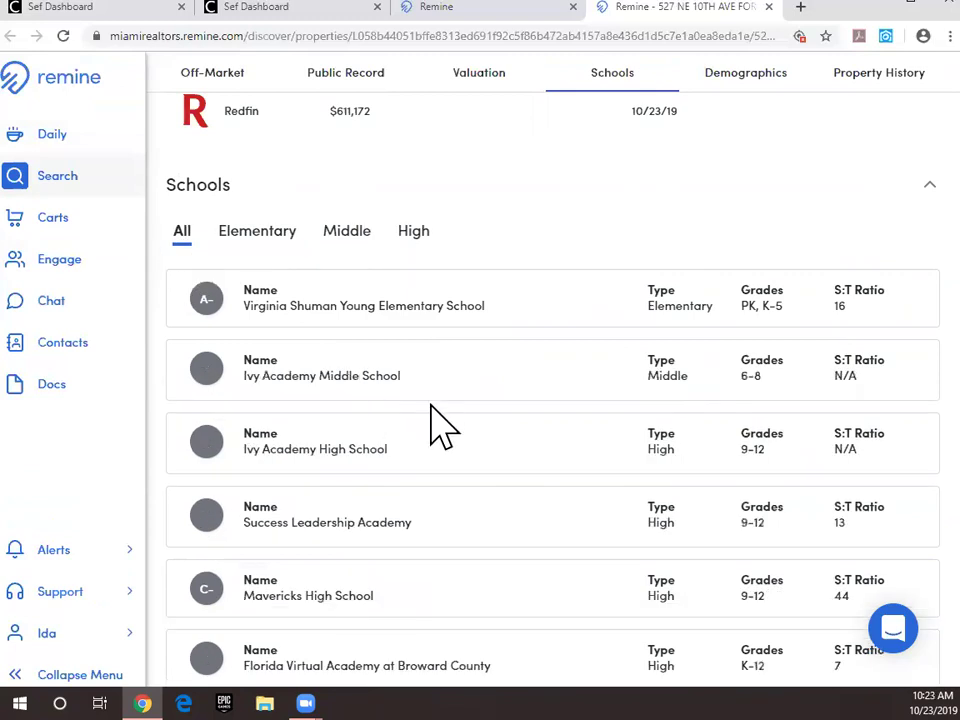
pyautogui.scroll(-3, 430, 424)
pyautogui.scroll(-6, 430, 420)
pyautogui.scroll(5, 435, 396)
pyautogui.scroll(5, 335, 322)
pyautogui.scroll(-1, 574, 381)
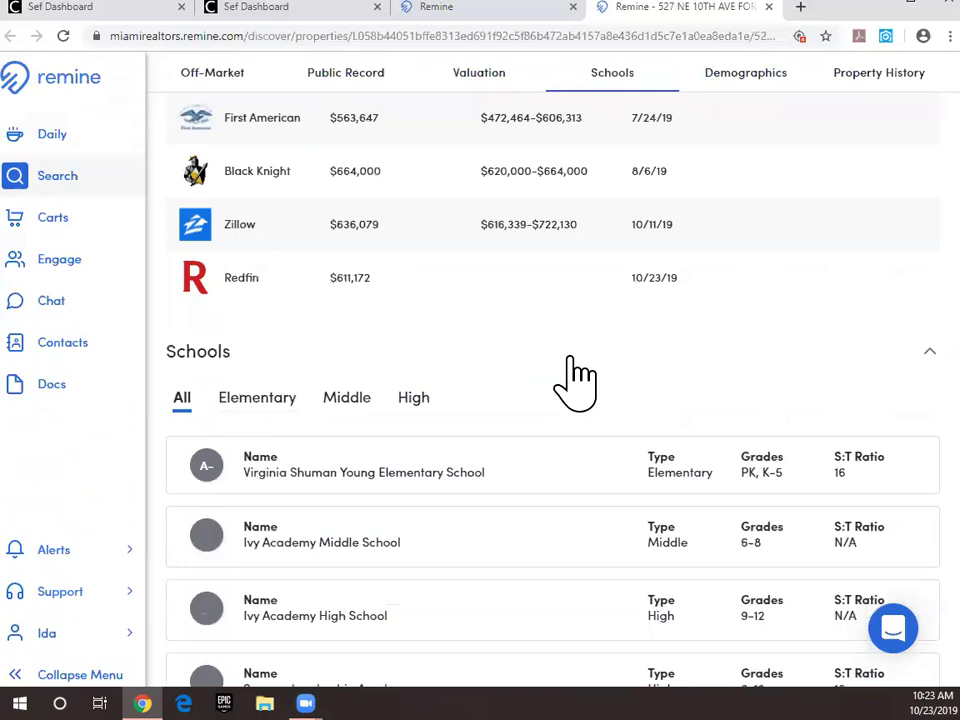
pyautogui.click(905, 352)
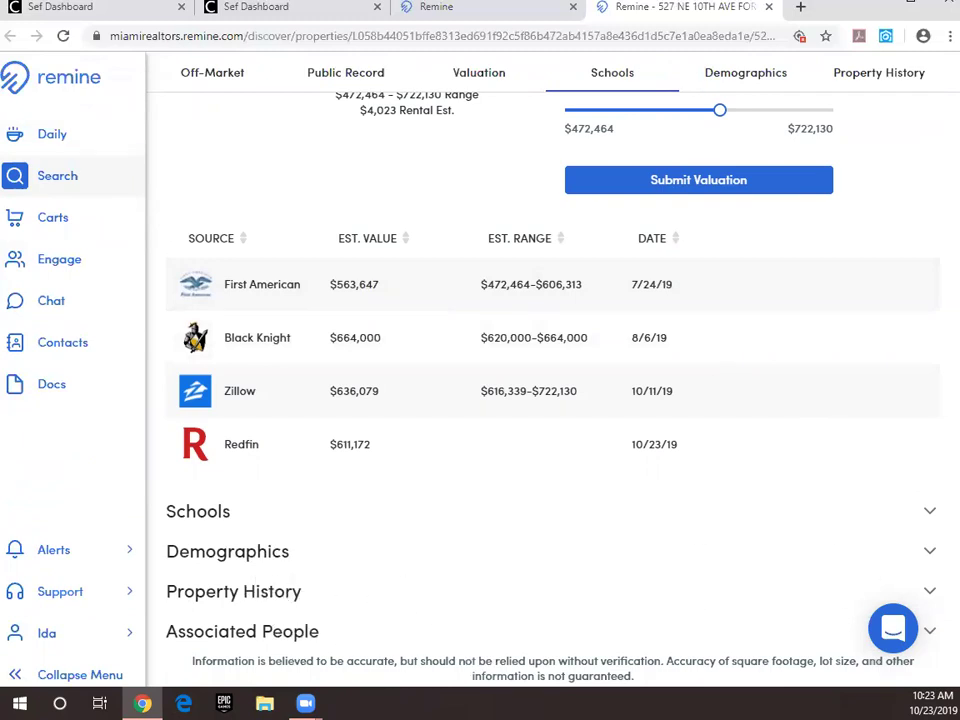
# Step: Expand Demographics: 86% college graduated, 11% with children, 1.6 average household, $103K income, age 42
pyautogui.click(898, 552)
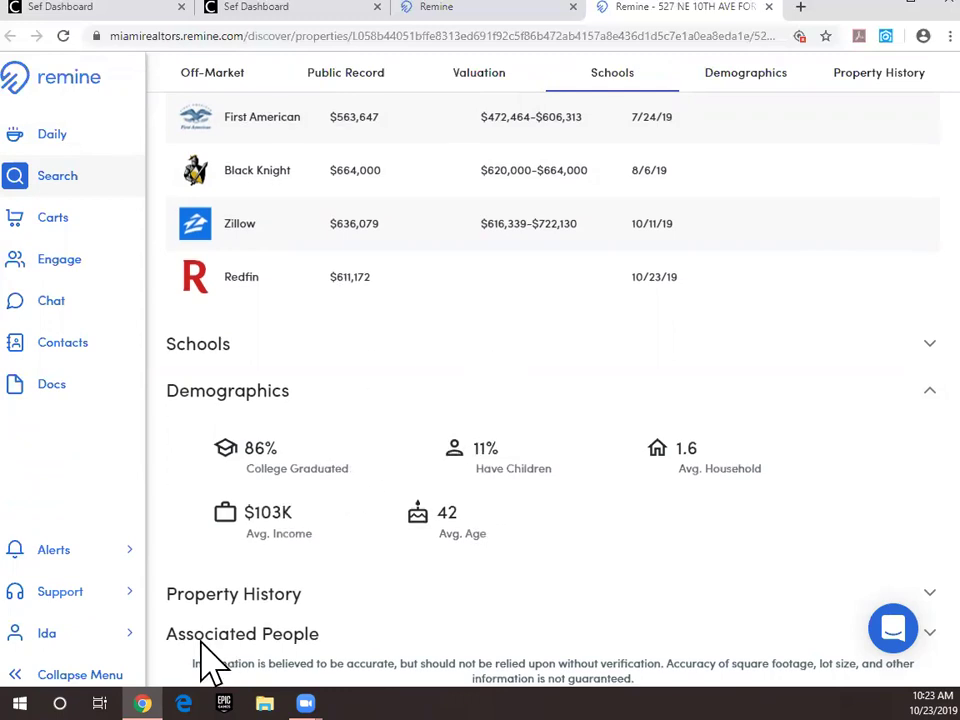
pyautogui.scroll(-1, 238, 627)
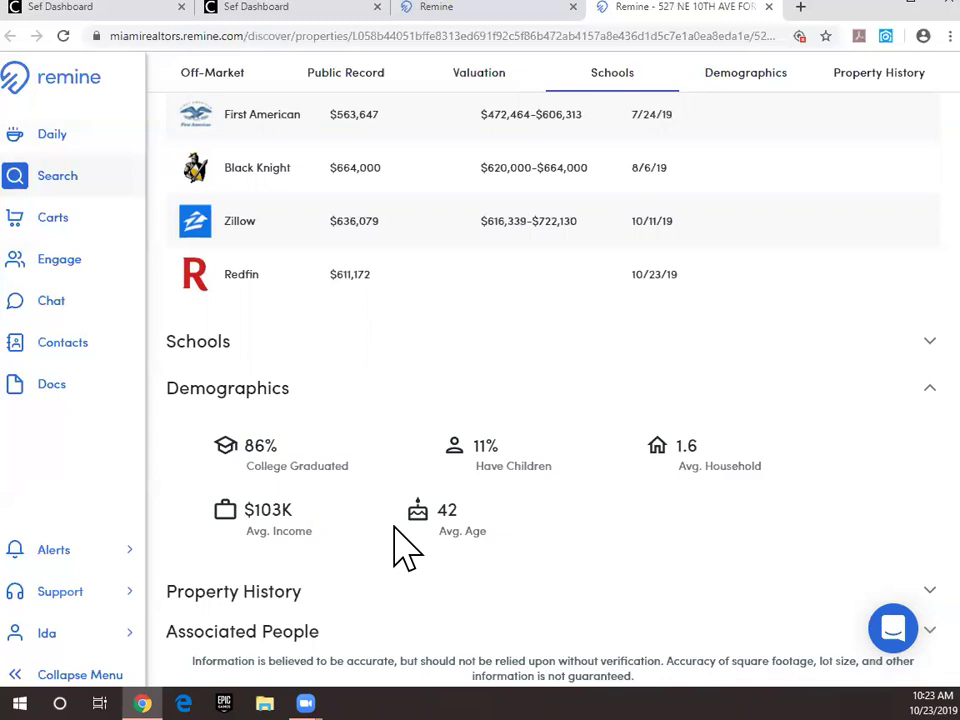
# Step: Expand Property History and view its Mortgage, Tax and Assessments records in turn
pyautogui.click(898, 592)
pyautogui.scroll(-1, 697, 540)
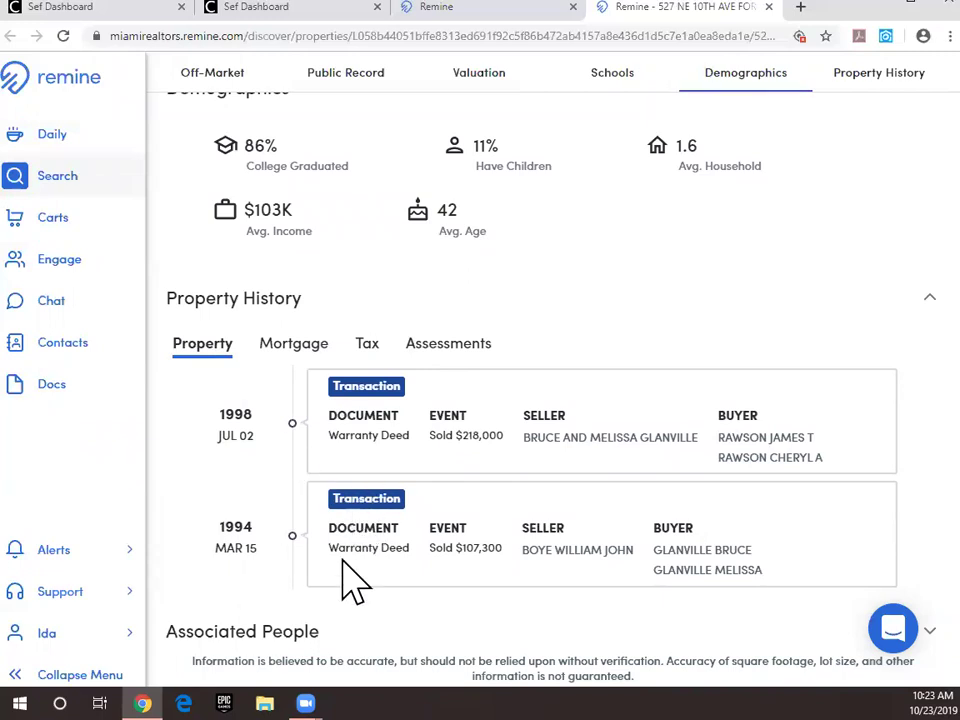
pyautogui.click(293, 345)
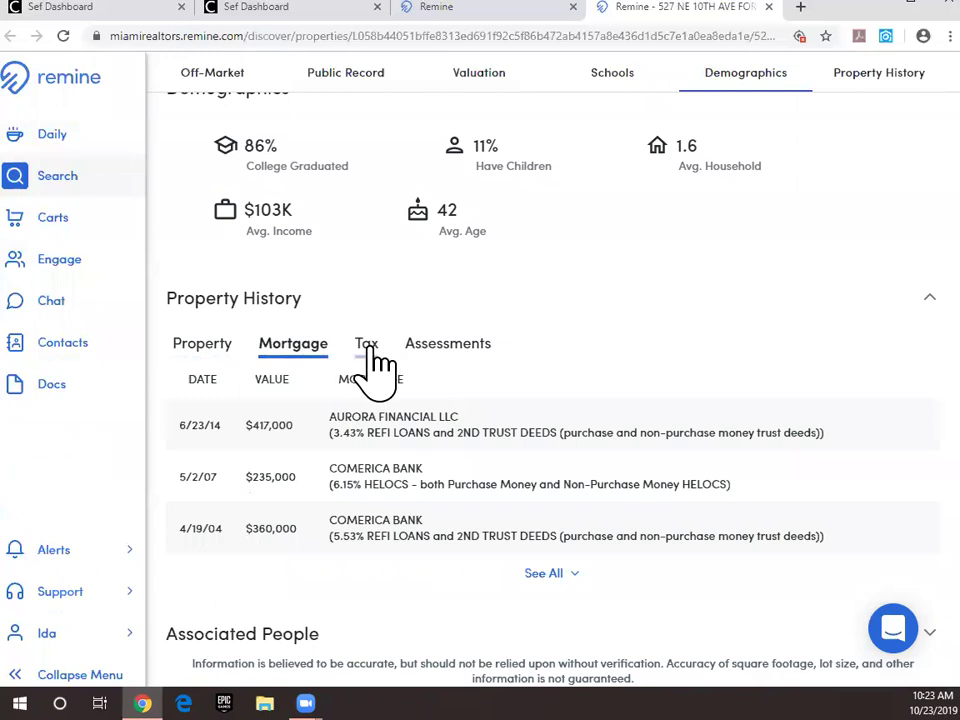
pyautogui.click(368, 348)
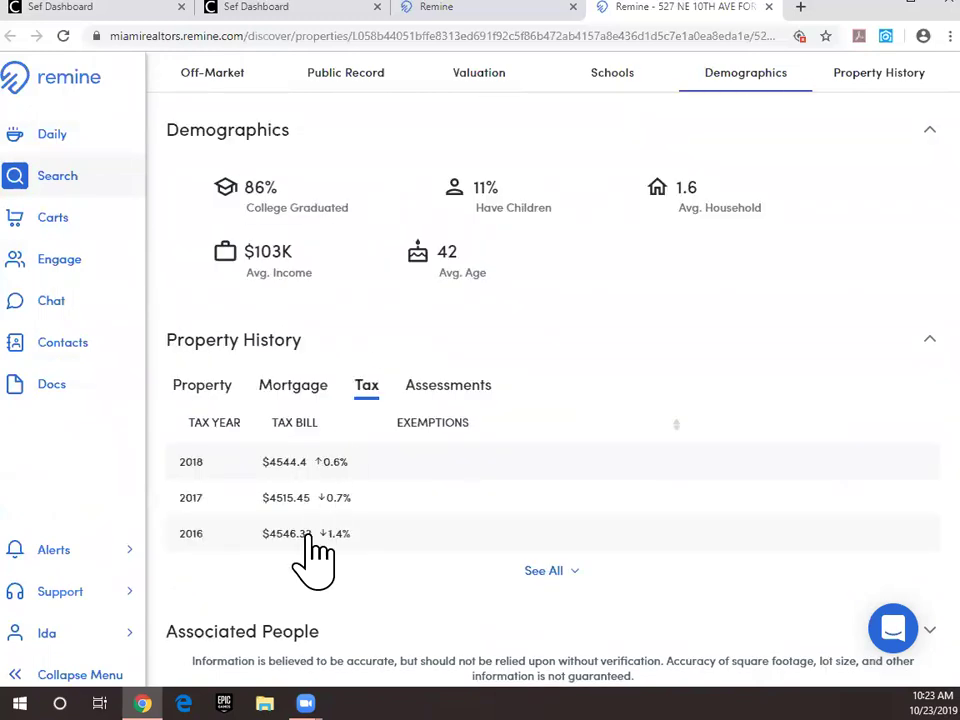
pyautogui.click(441, 402)
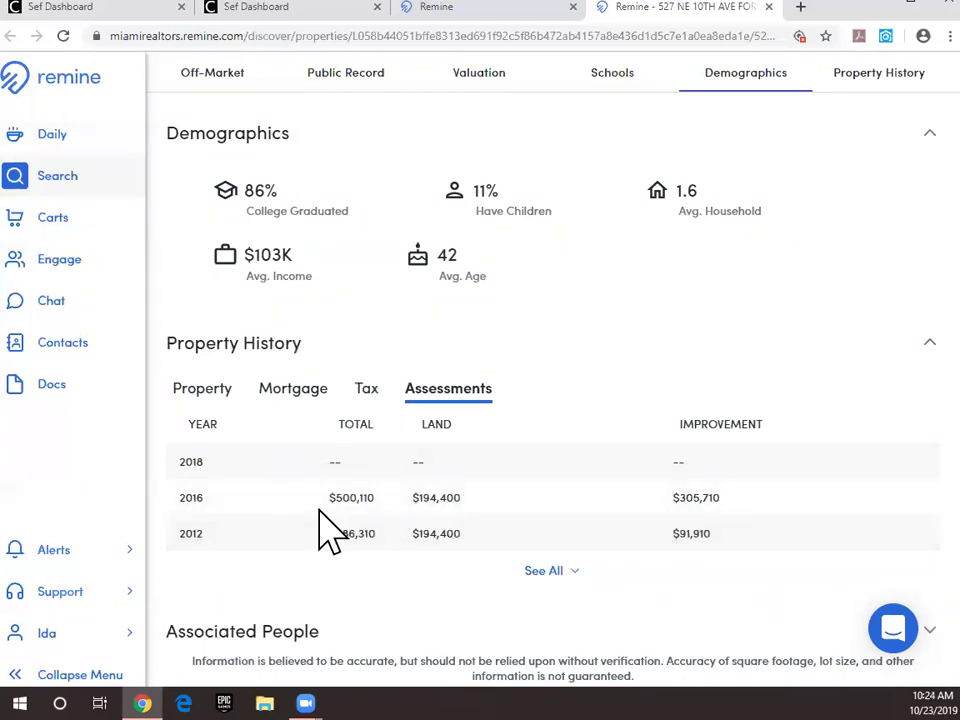
# Step: Show all assessment years (2001 to 2016), then collapse back to three rows
pyautogui.click(543, 572)
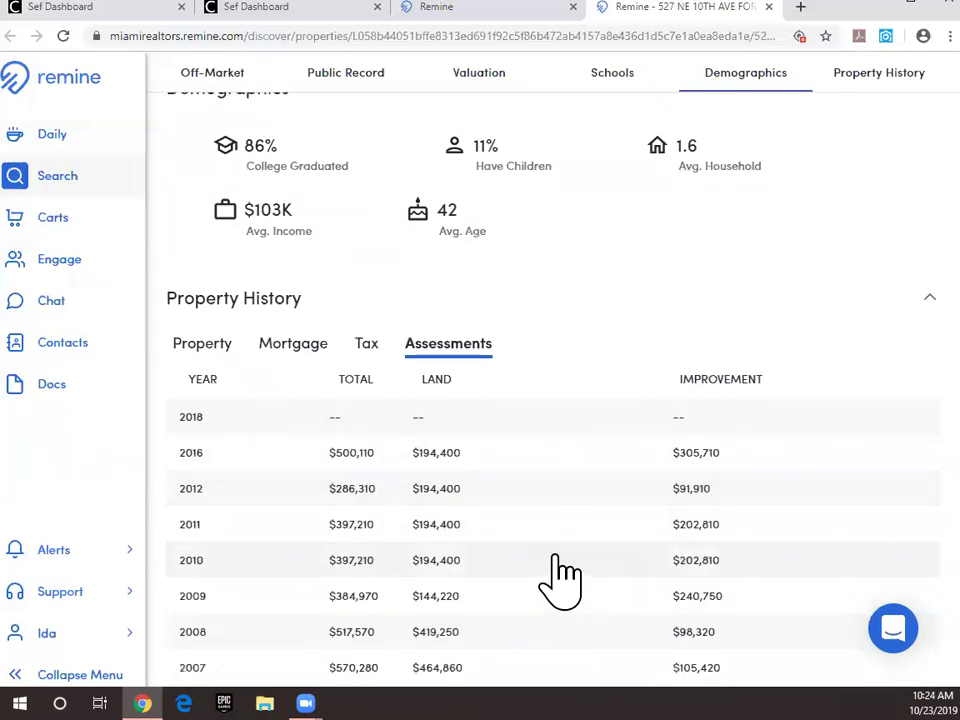
pyautogui.scroll(-4, 561, 578)
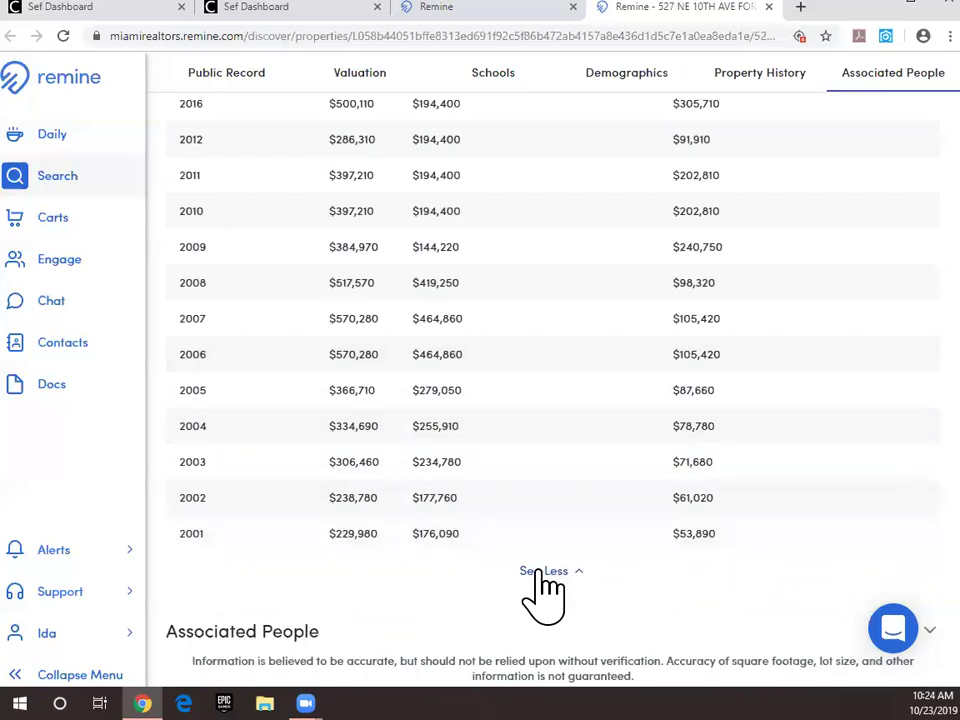
pyautogui.click(540, 570)
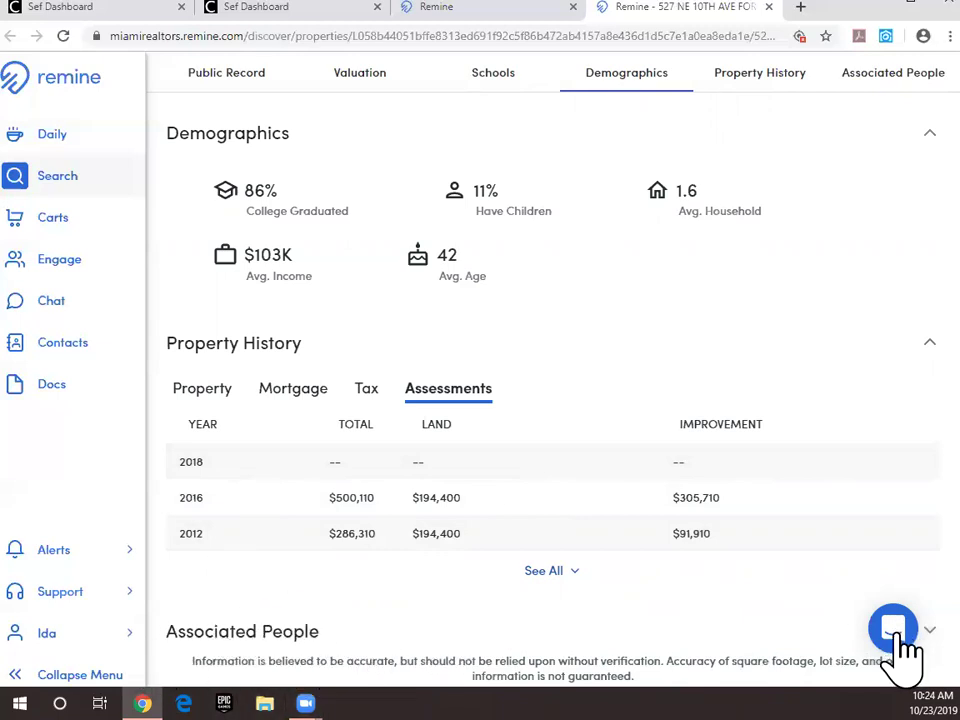
# Step: Review the Associated People list and open the first owner's person page
pyautogui.scroll(-4, 880, 620)
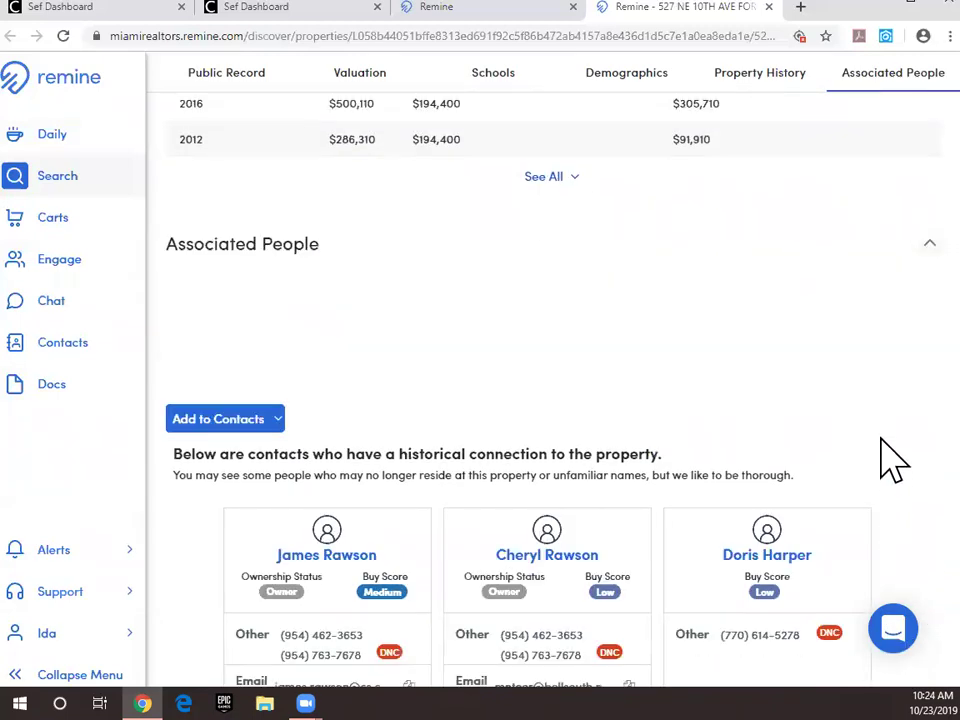
pyautogui.scroll(-3, 640, 330)
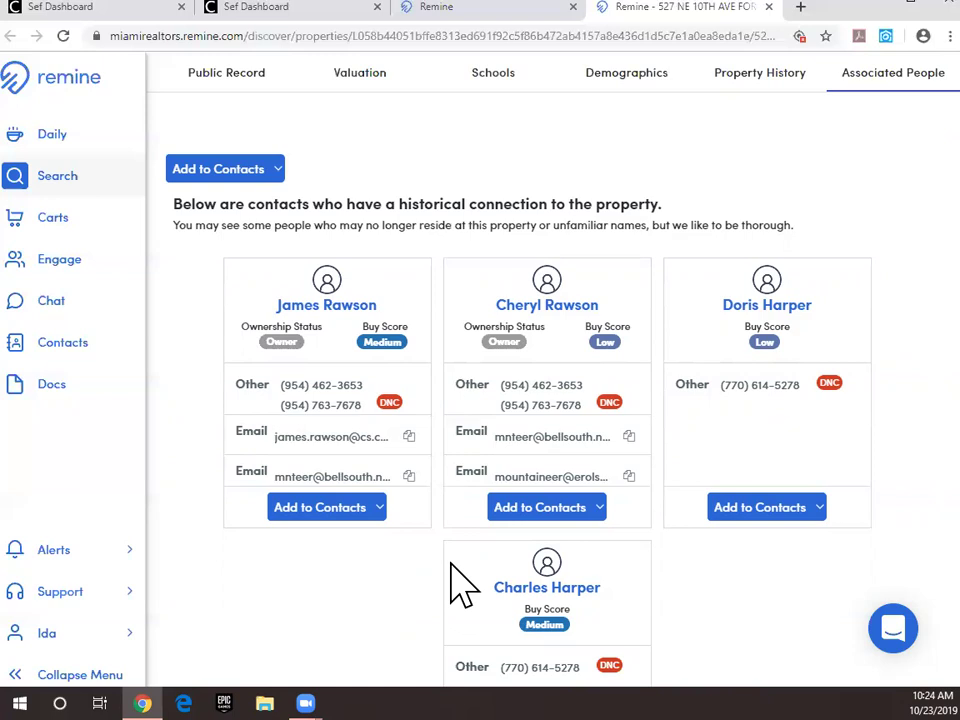
pyautogui.moveTo(392, 418)
pyautogui.scroll(1, 568, 510)
pyautogui.scroll(1, 570, 525)
pyautogui.scroll(-3, 585, 515)
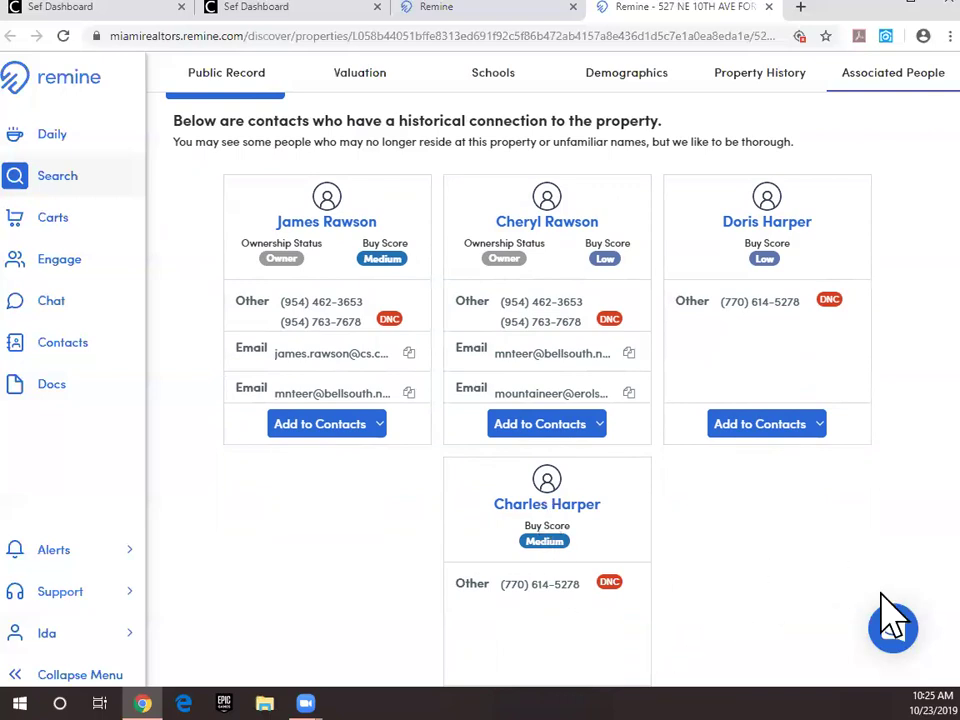
pyautogui.scroll(-2, 808, 530)
pyautogui.scroll(3, 808, 537)
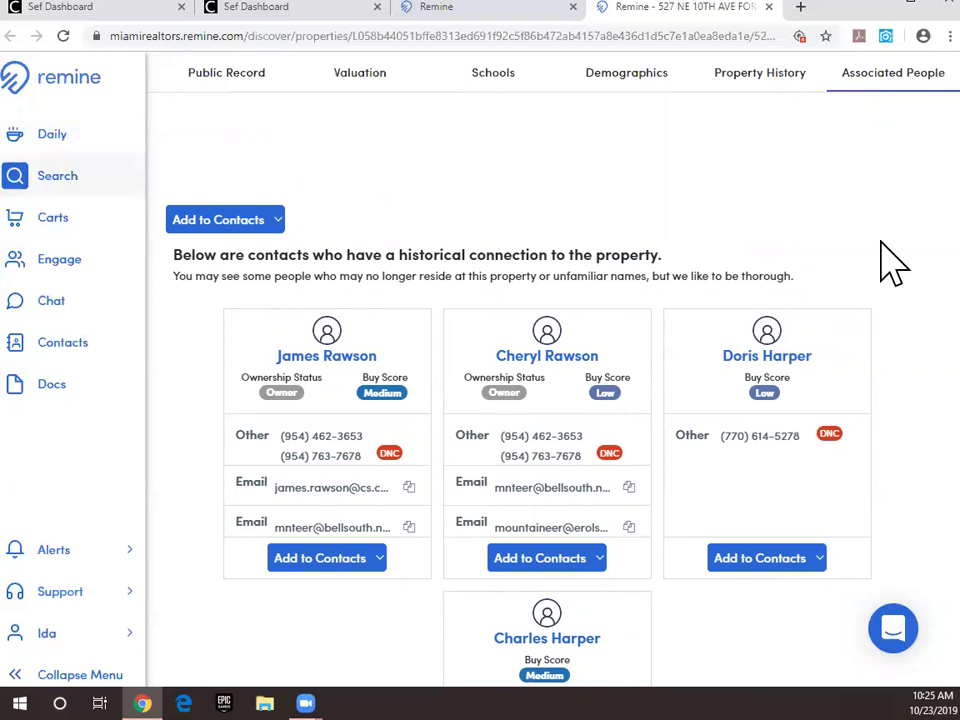
pyautogui.scroll(-3, 480, 200)
pyautogui.scroll(3, 370, 465)
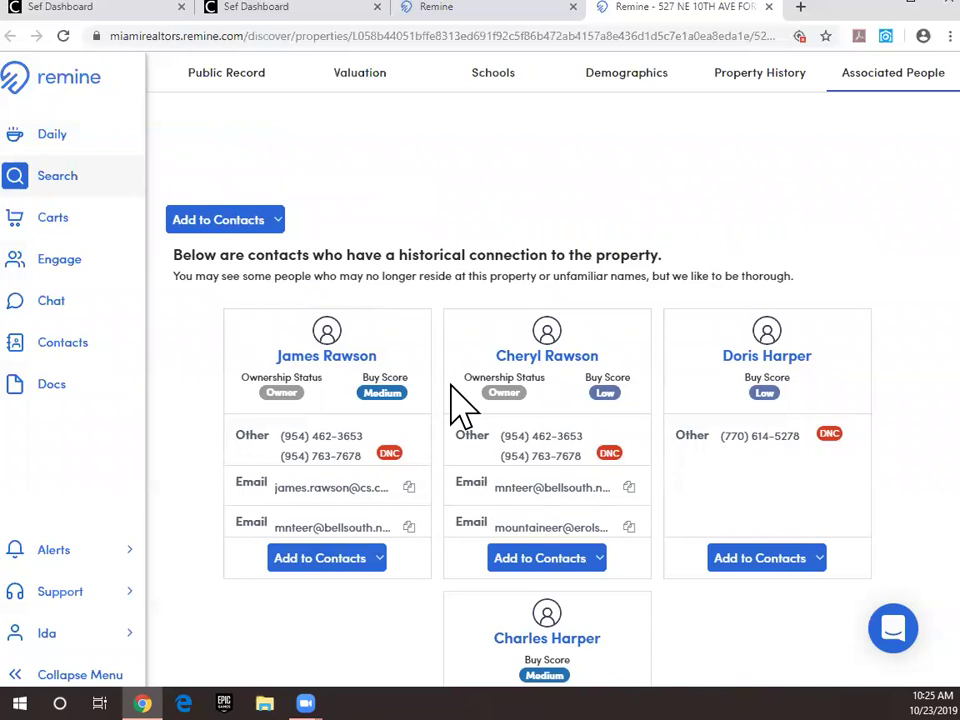
pyautogui.click(350, 383)
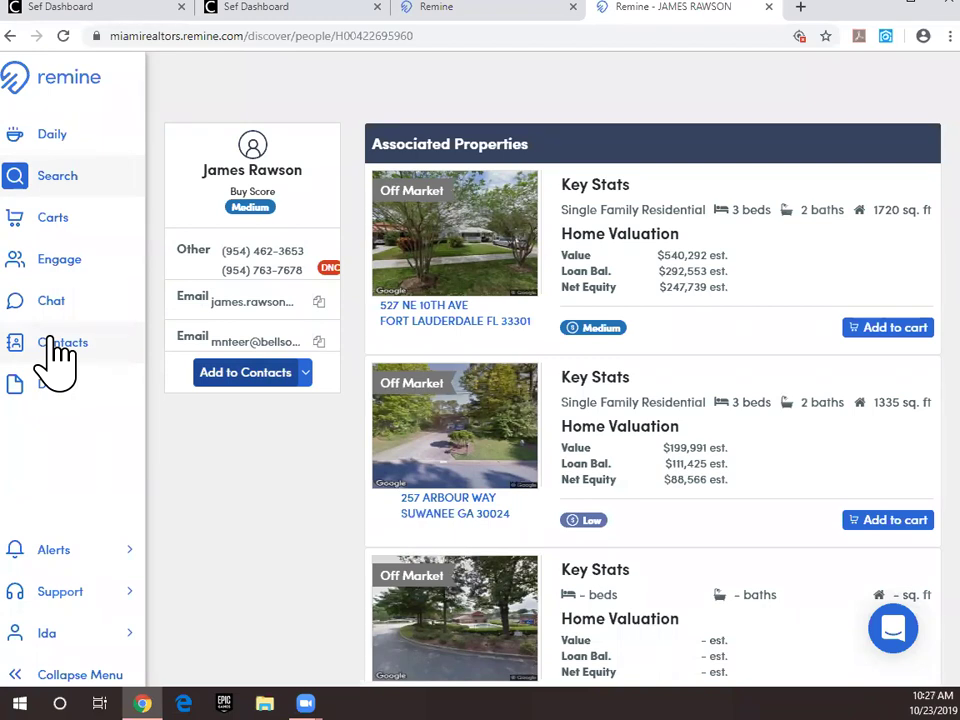
# Step: Return from the owner's profile to the Fort Lauderdale property's Public Record page
pyautogui.scroll(-1, 280, 508)
pyautogui.scroll(1, 320, 470)
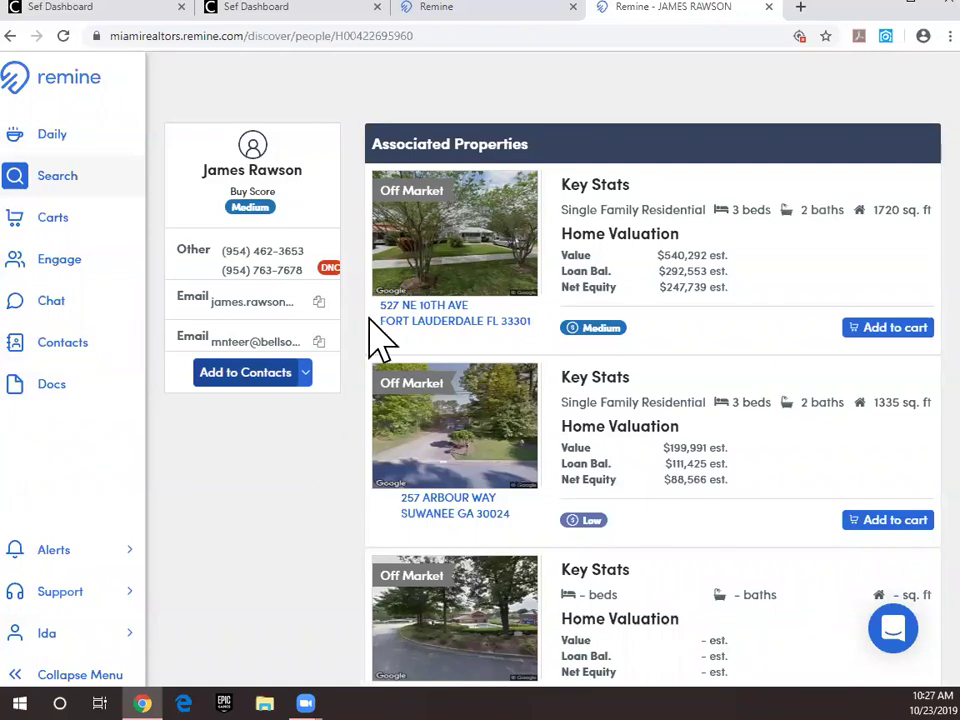
pyautogui.click(10, 36)
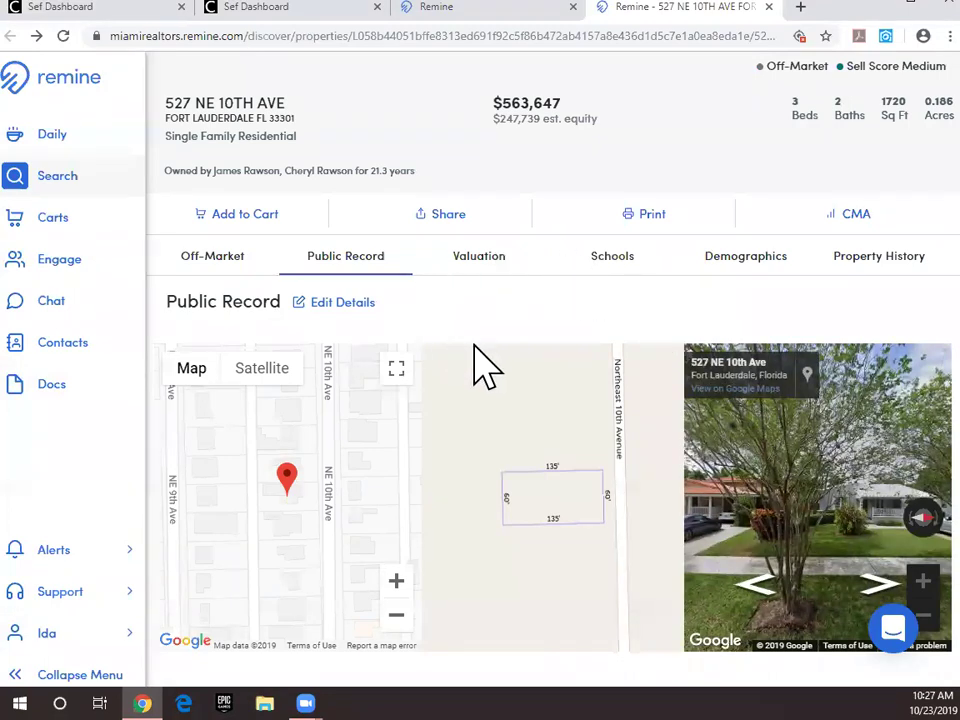
pyautogui.scroll(-6, 484, 364)
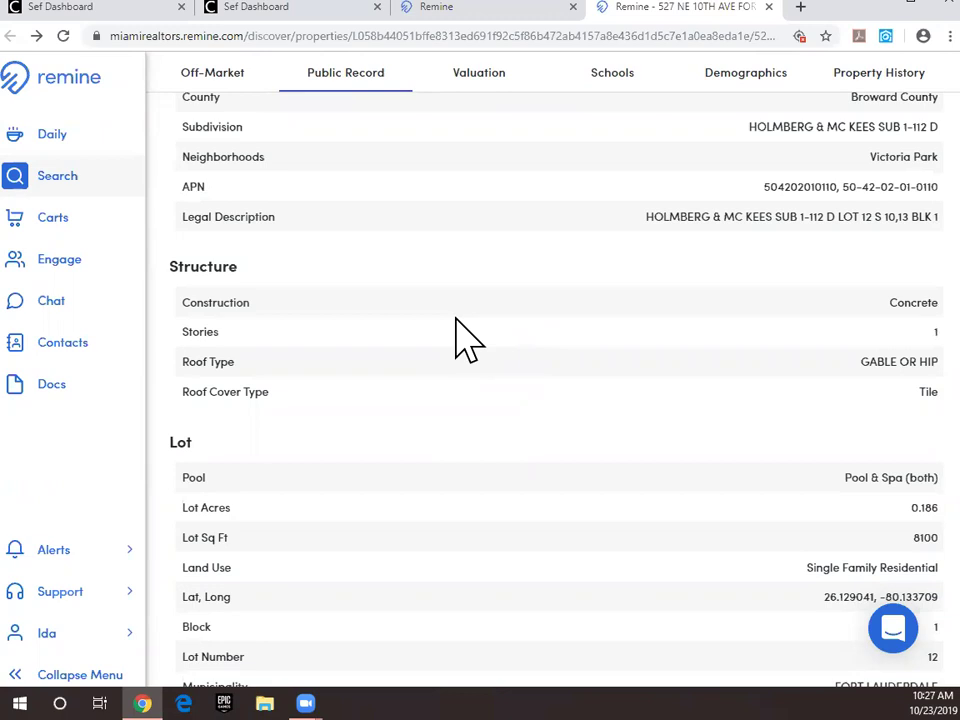
pyautogui.scroll(8, 456, 322)
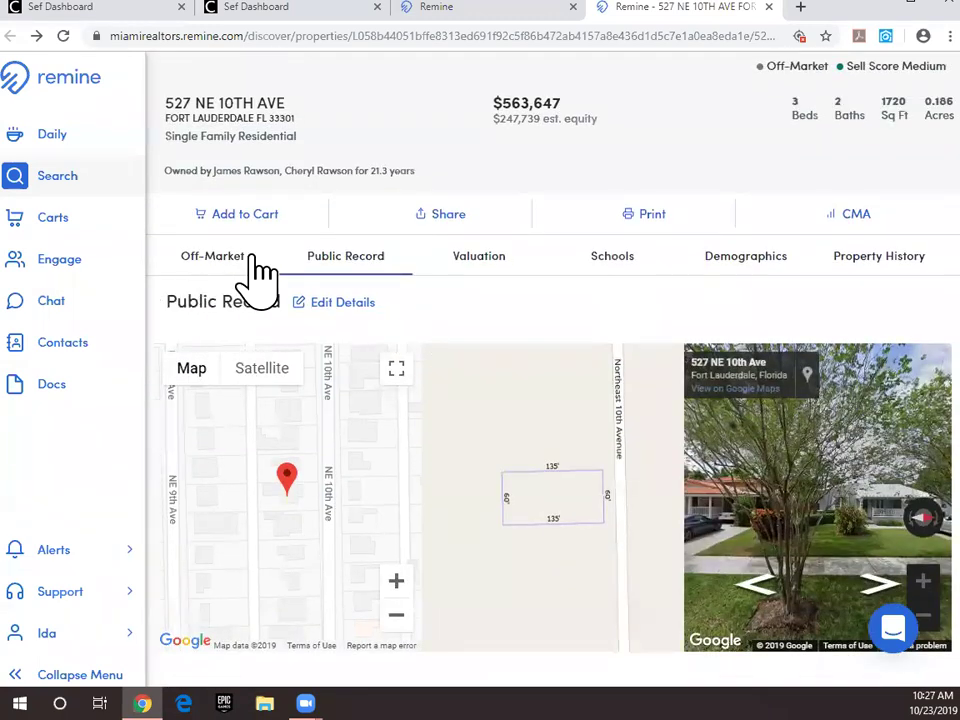
pyautogui.click(866, 264)
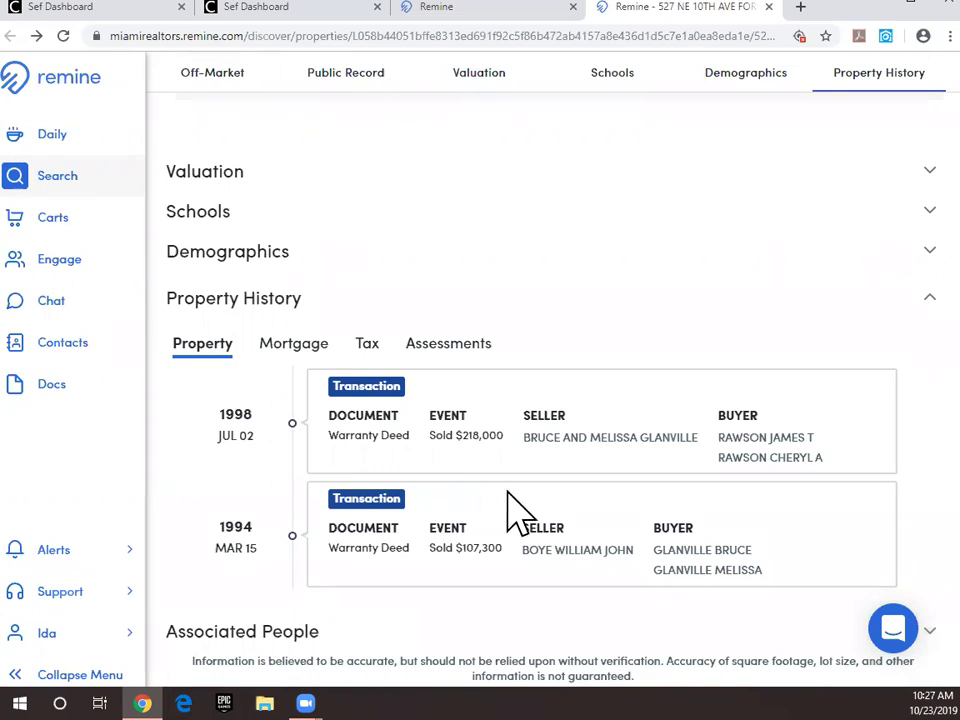
pyautogui.scroll(15, 535, 518)
pyautogui.scroll(12, 524, 503)
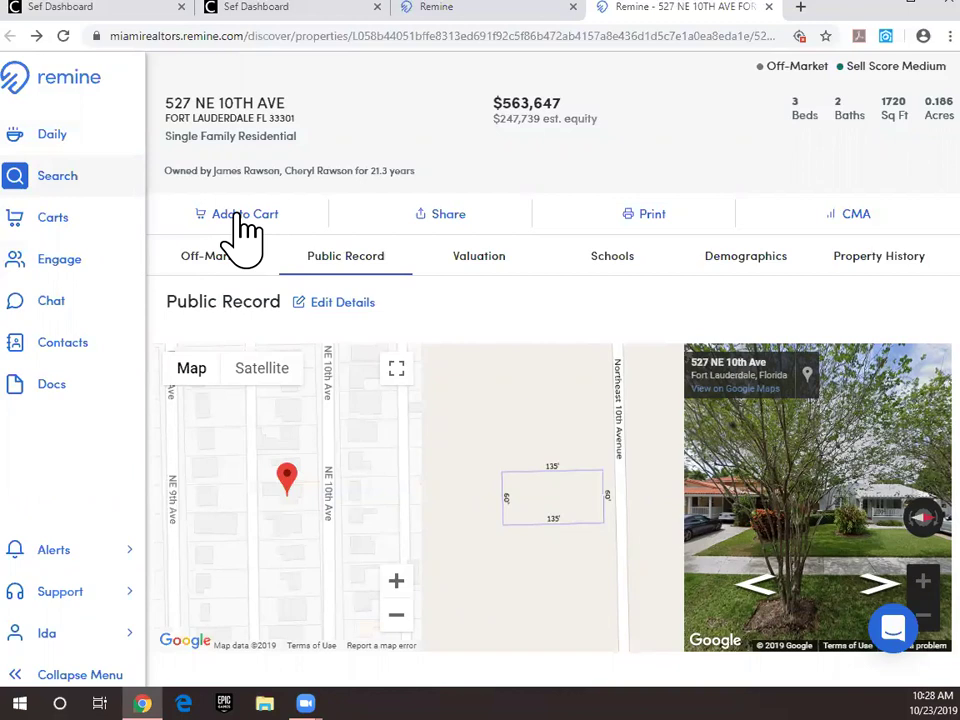
pyautogui.click(222, 214)
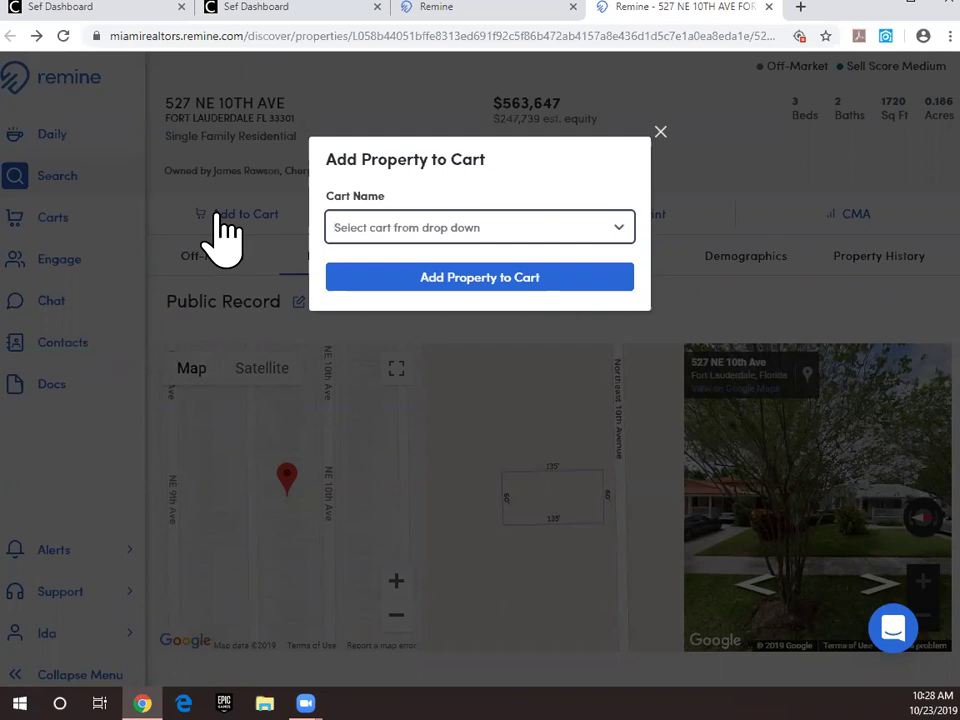
pyautogui.write('Mailing')
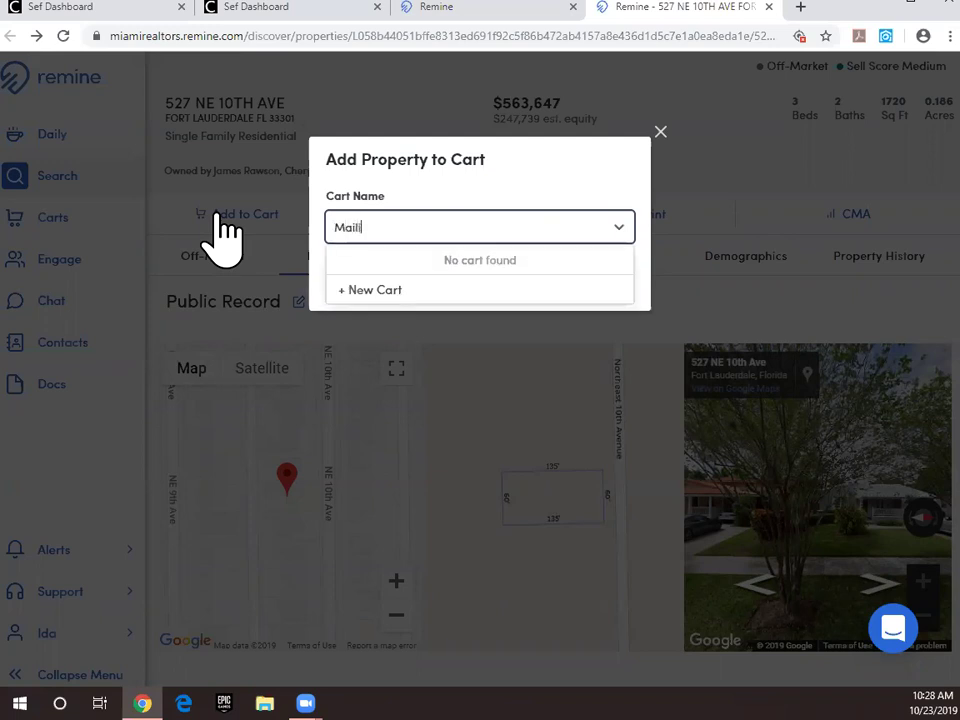
pyautogui.write('s to')
pyautogui.write('FOrt')
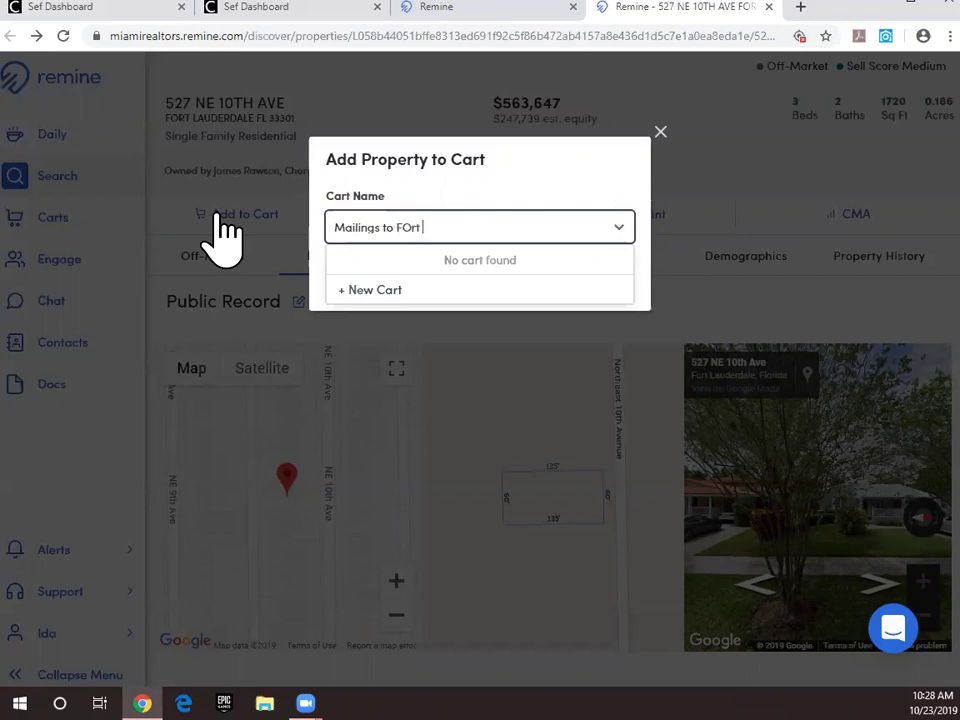
pyautogui.press('BackSpace')
pyautogui.press('BackSpace')
pyautogui.write('ort Lauderdale')
pyautogui.click(378, 289)
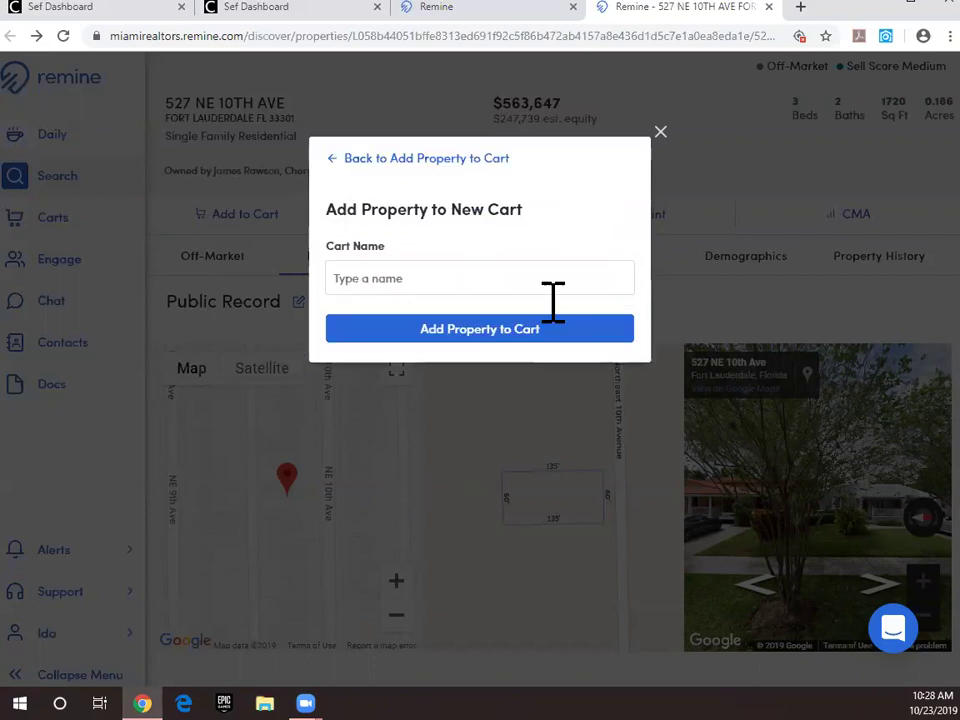
pyautogui.click(462, 329)
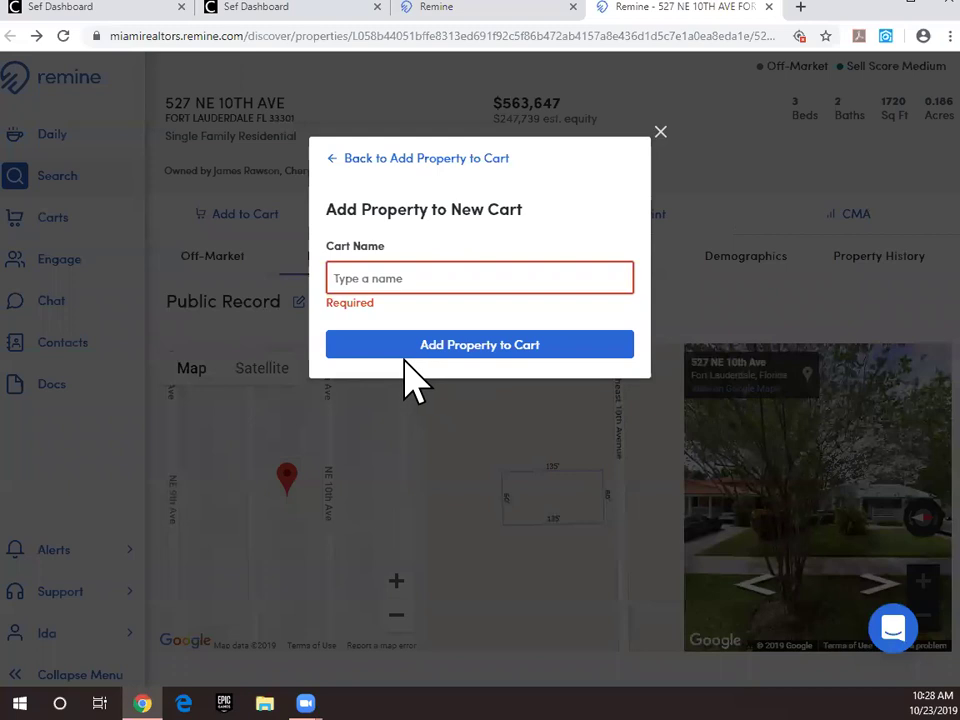
pyautogui.click(409, 268)
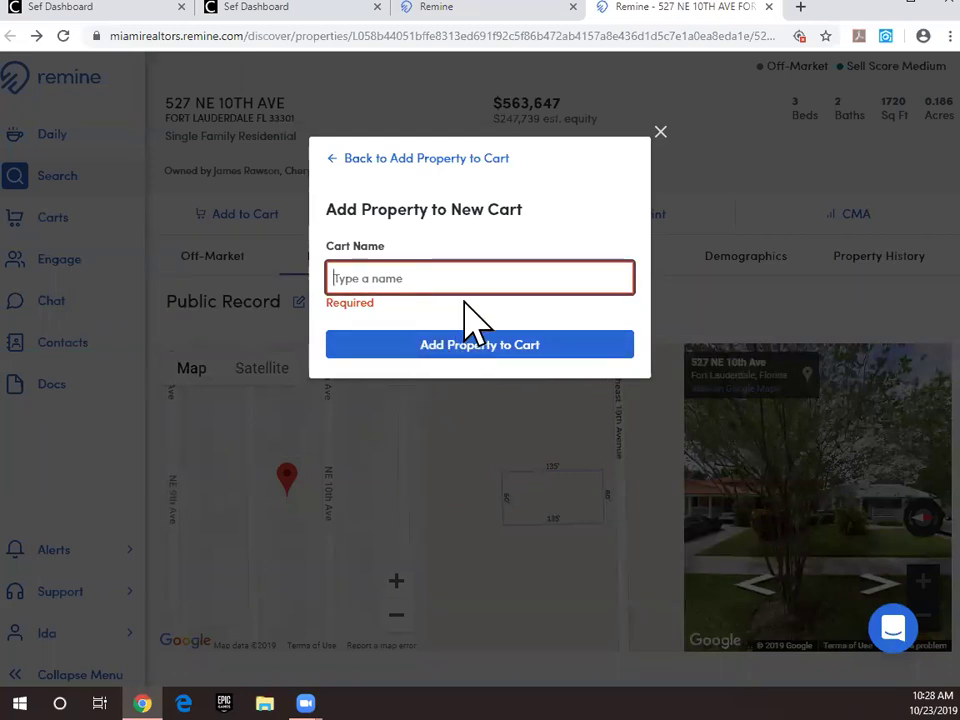
pyautogui.click(660, 131)
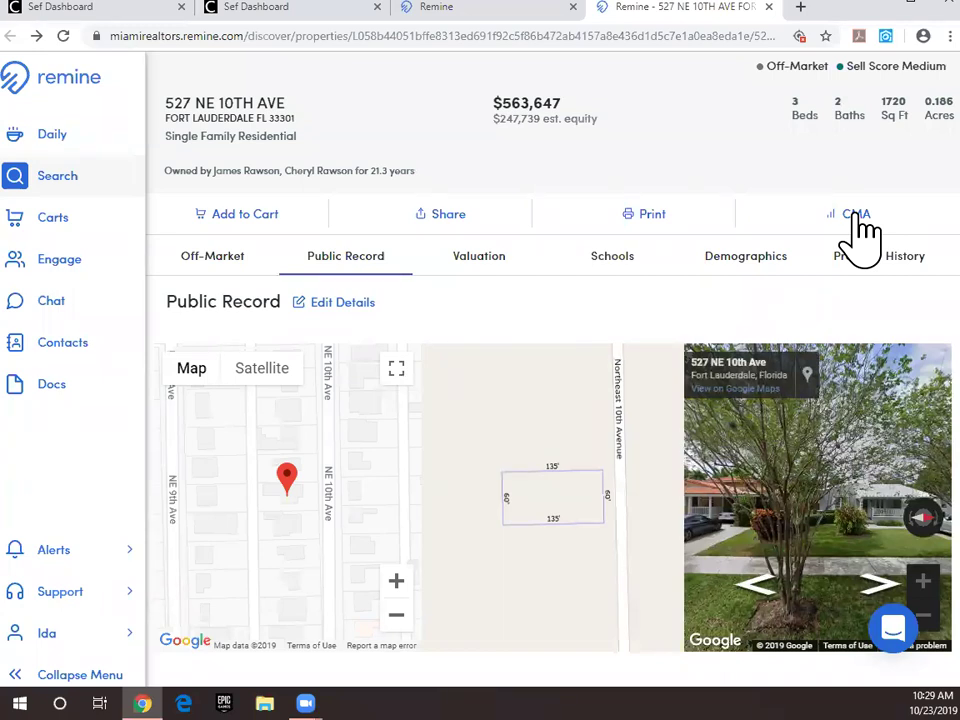
pyautogui.scroll(-3, 395, 405)
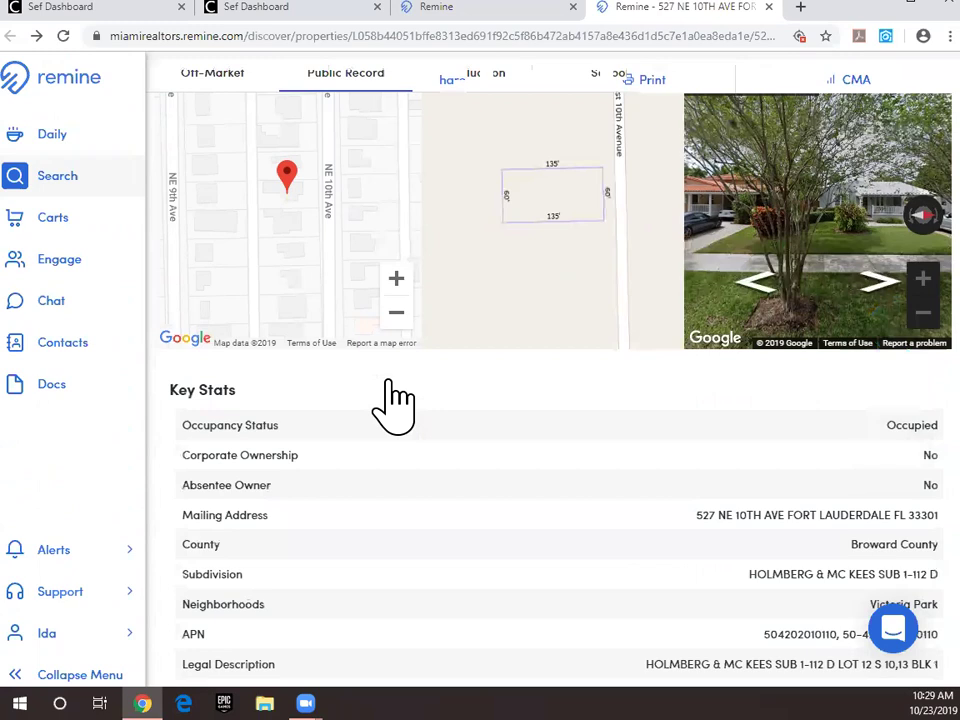
pyautogui.scroll(4, 386, 401)
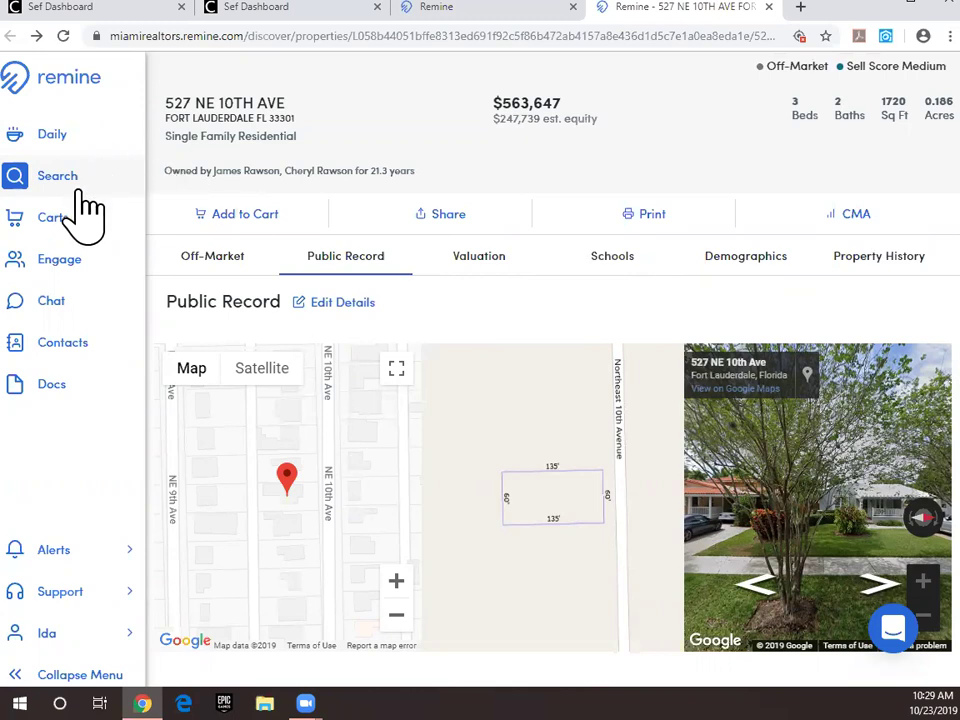
# Step: On the Search map, pan north from Miami to Fort Lauderdale, zoom in, and select all 9 results
pyautogui.click(47, 180)
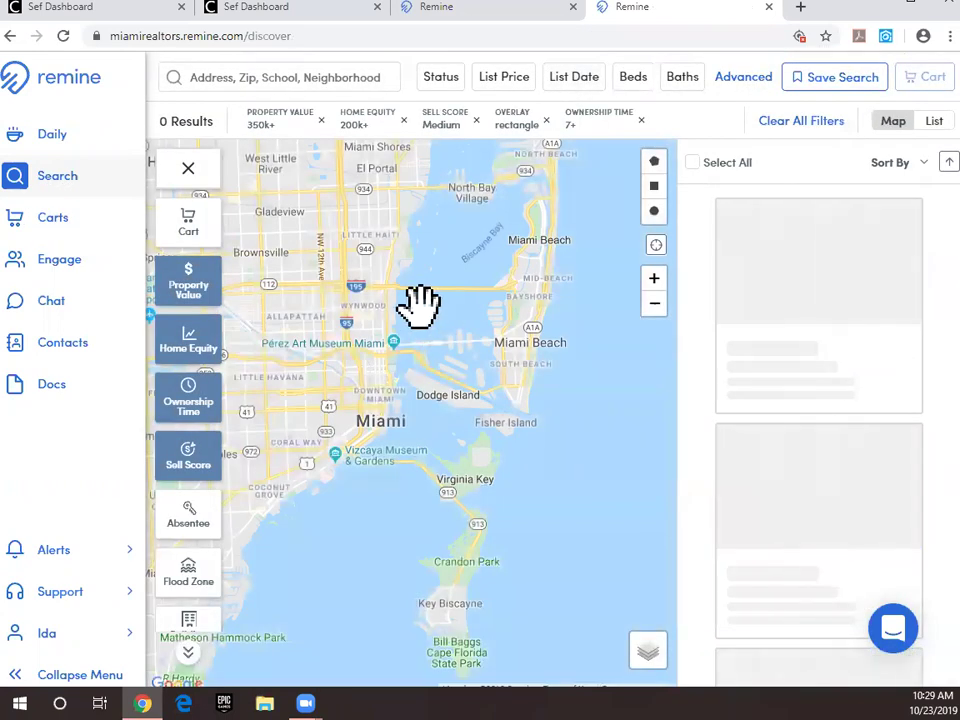
pyautogui.moveTo(379, 317); pyautogui.dragTo(553, 536)
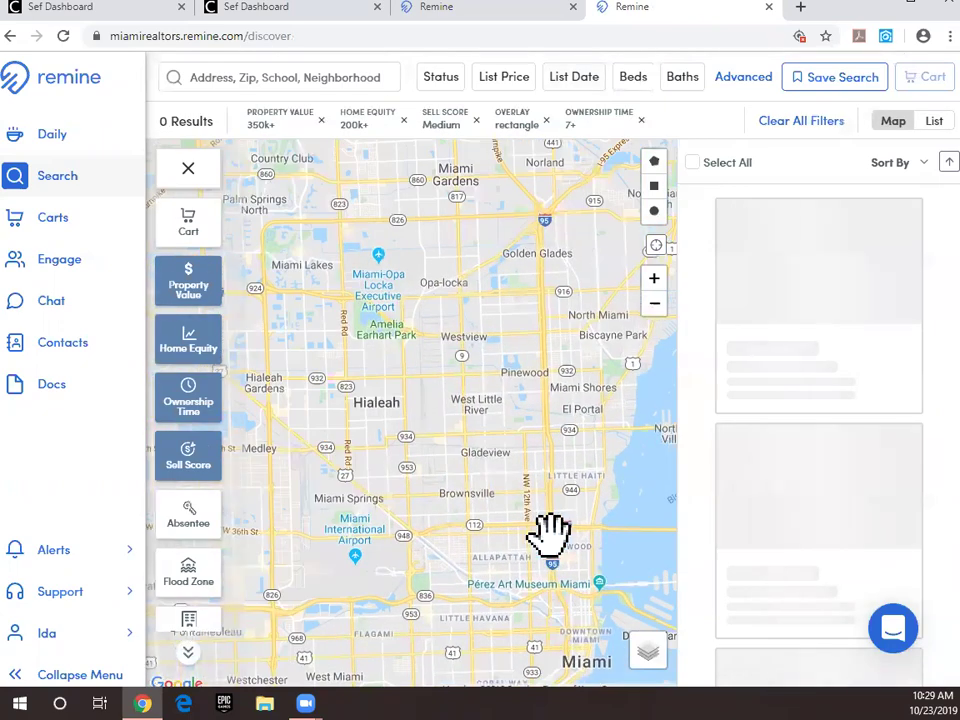
pyautogui.moveTo(378, 384); pyautogui.dragTo(463, 378)
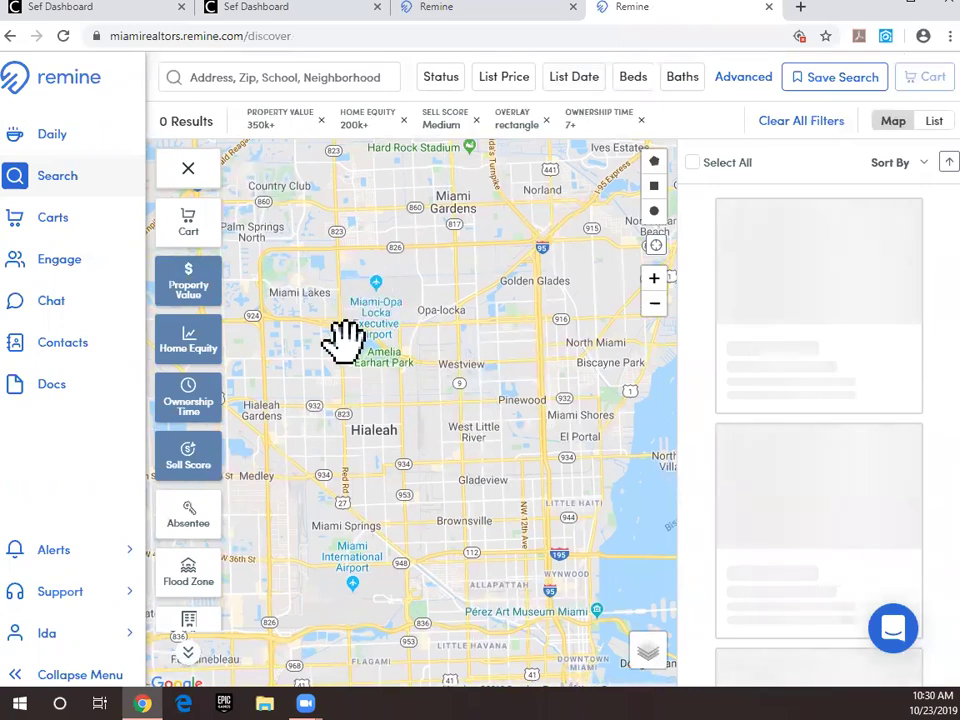
pyautogui.moveTo(390, 298); pyautogui.dragTo(328, 621)
pyautogui.moveTo(510, 231); pyautogui.dragTo(518, 578)
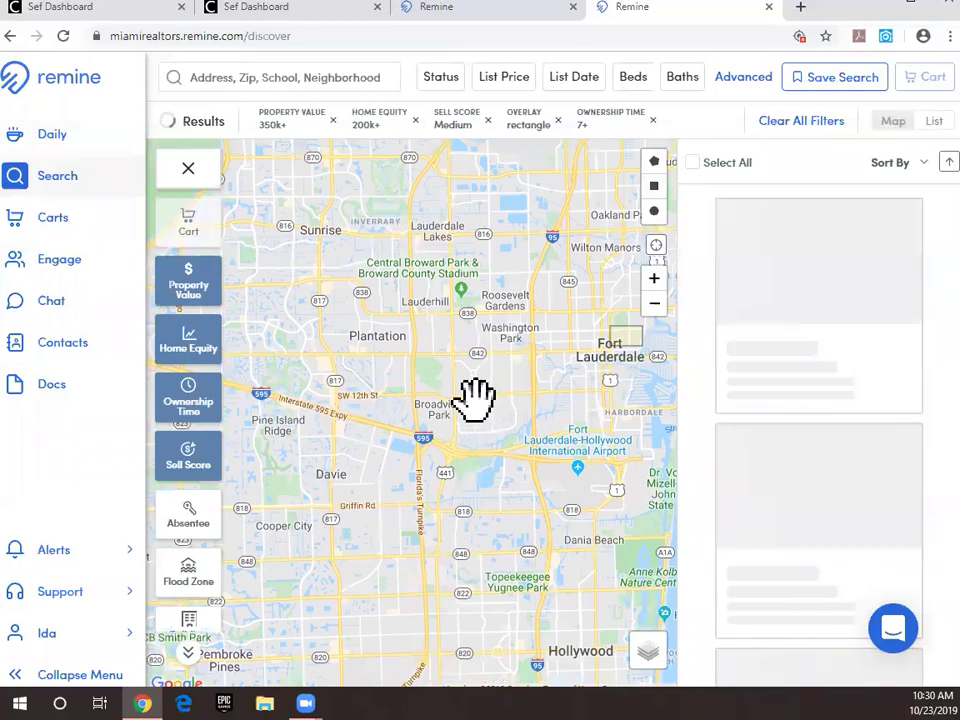
pyautogui.moveTo(542, 343); pyautogui.dragTo(381, 386)
pyautogui.scroll(3, 489, 369)
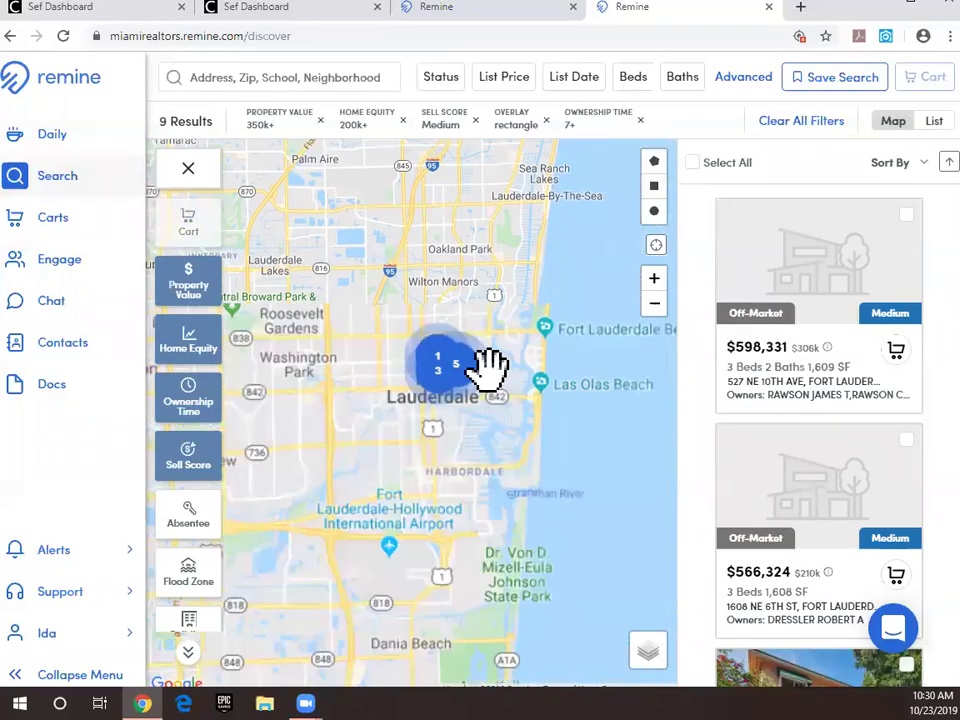
pyautogui.scroll(1, 480, 385)
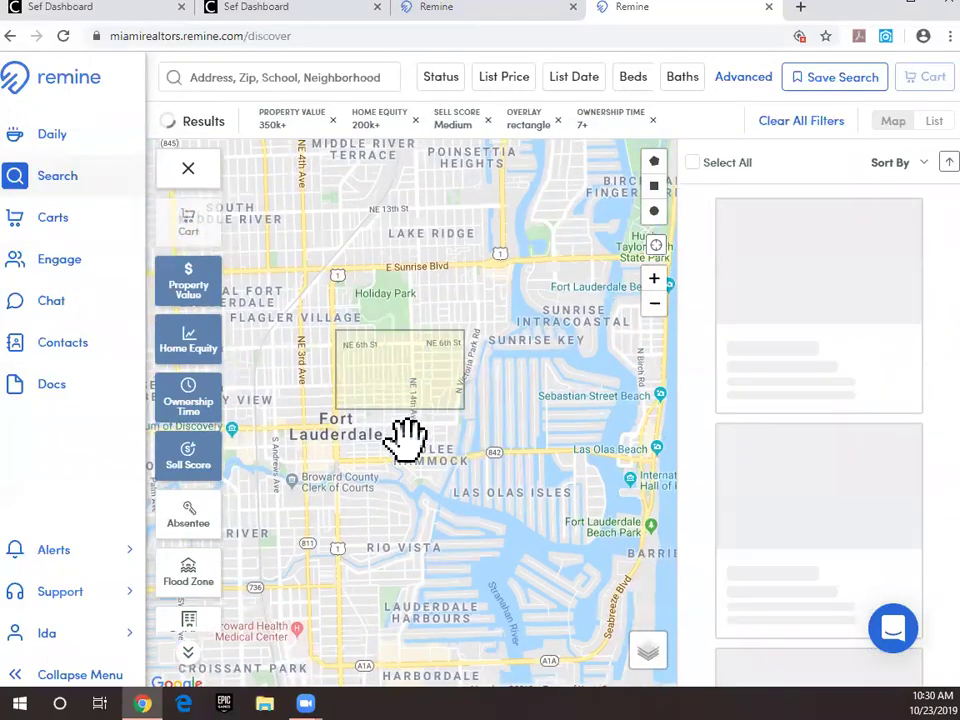
pyautogui.click(738, 166)
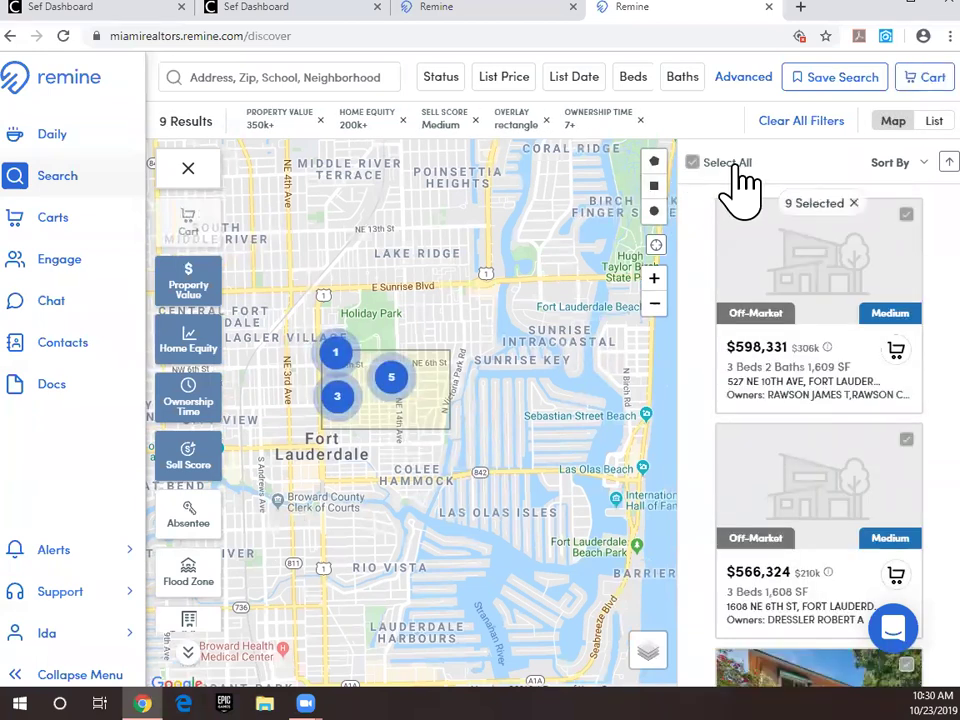
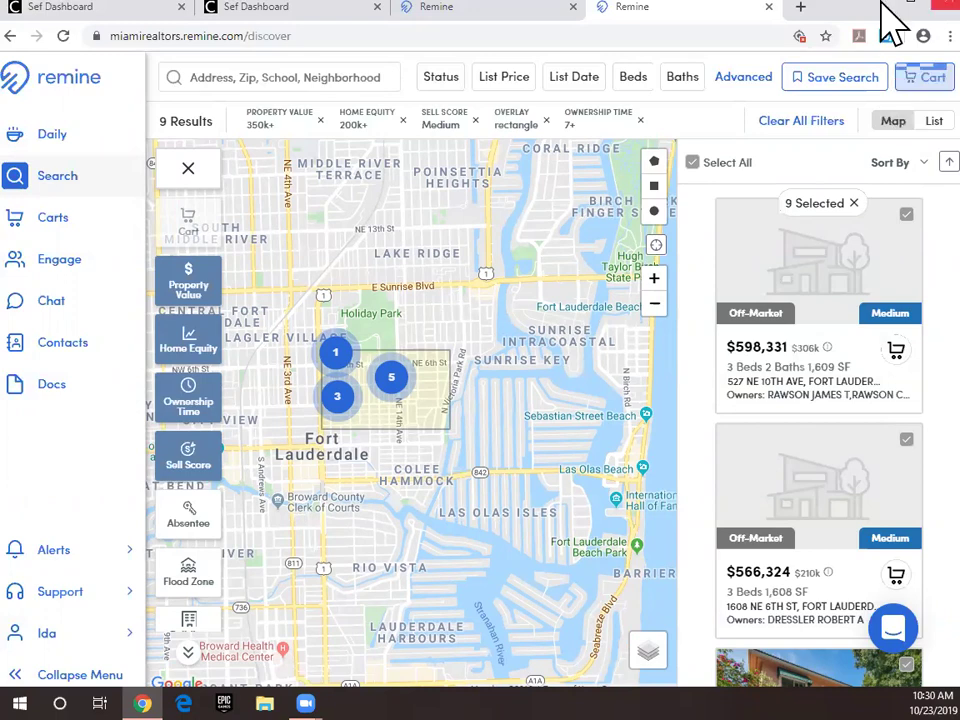
# Step: Try adding the nine selected properties to a cart, typing 'Testing' but choosing no cart
pyautogui.click(922, 80)
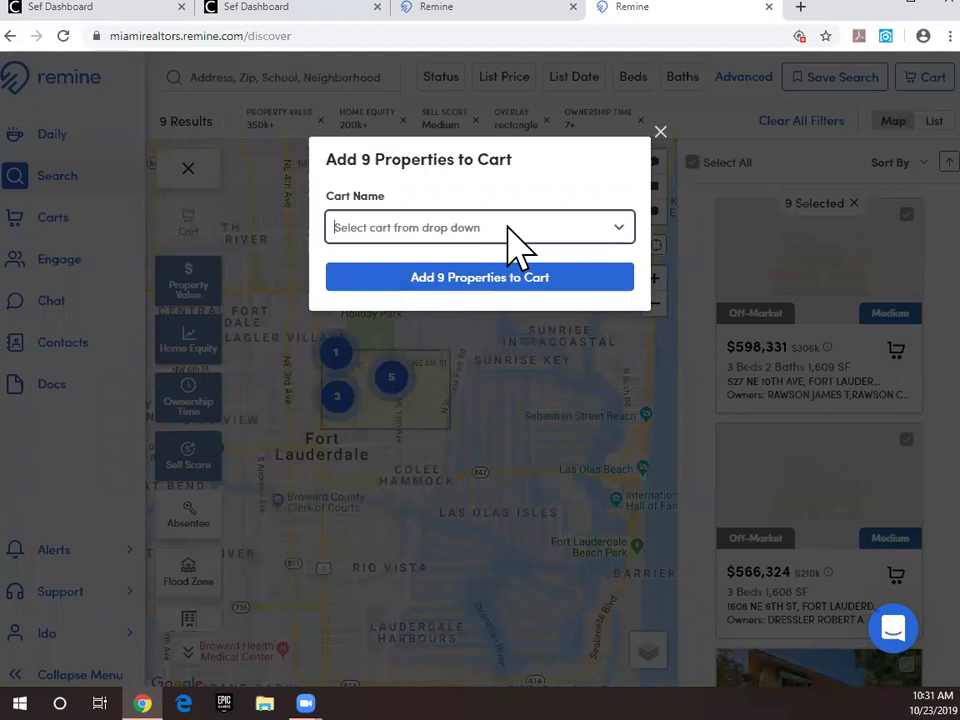
pyautogui.click(508, 230)
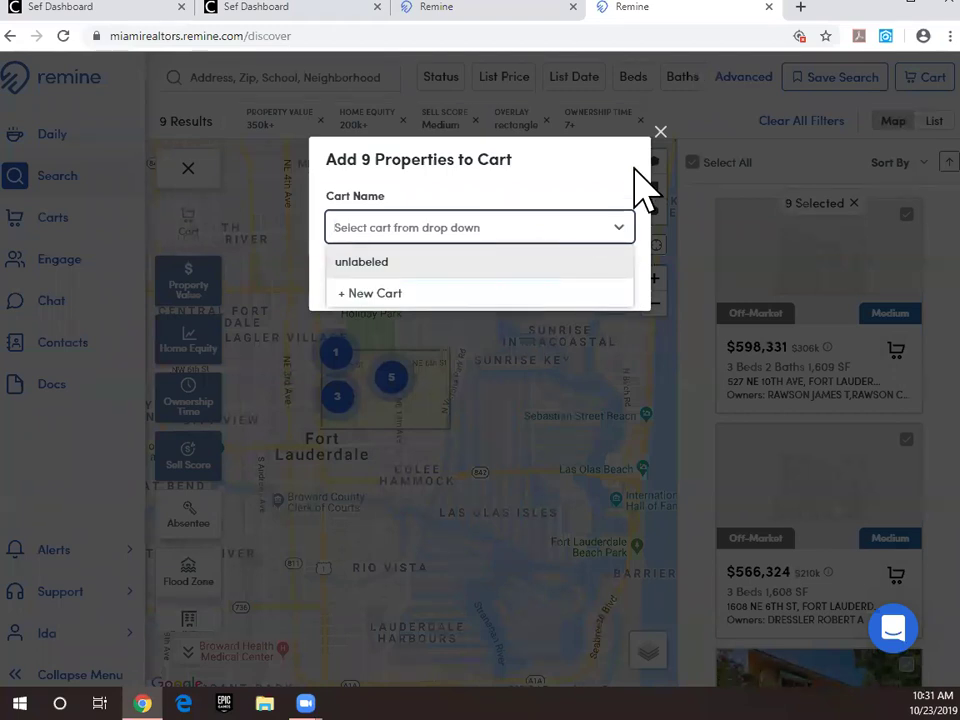
pyautogui.write('Testing')
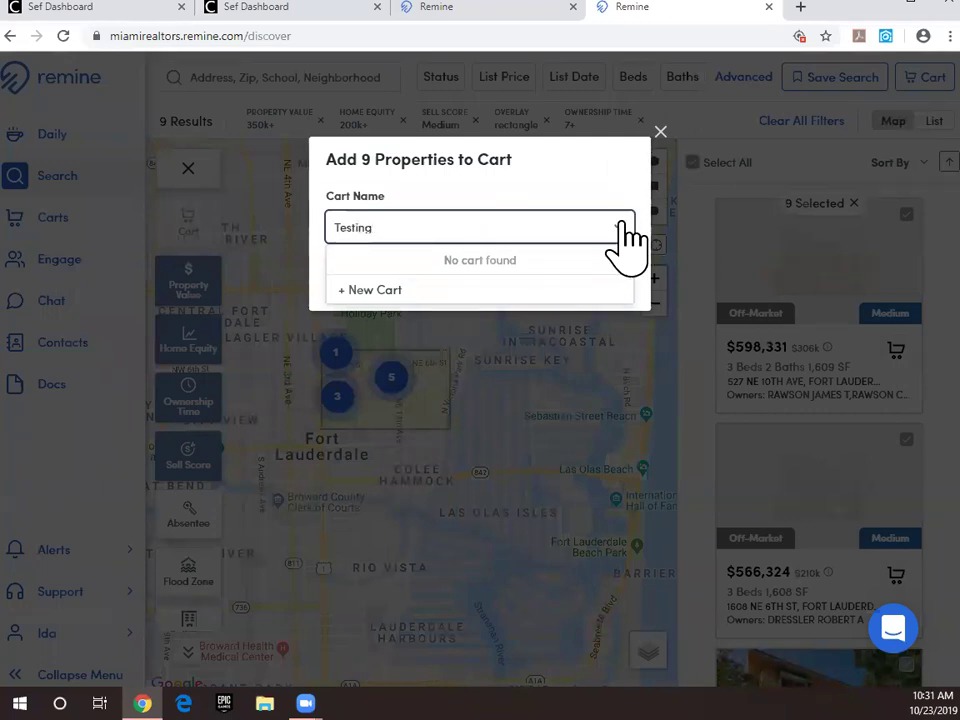
pyautogui.click(616, 226)
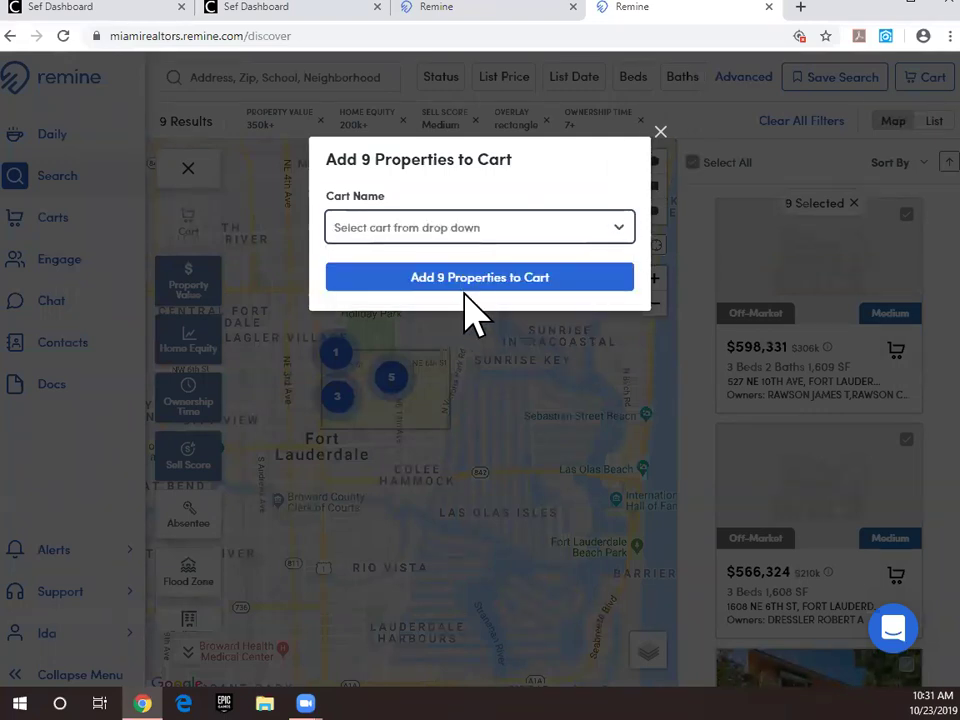
pyautogui.click(470, 290)
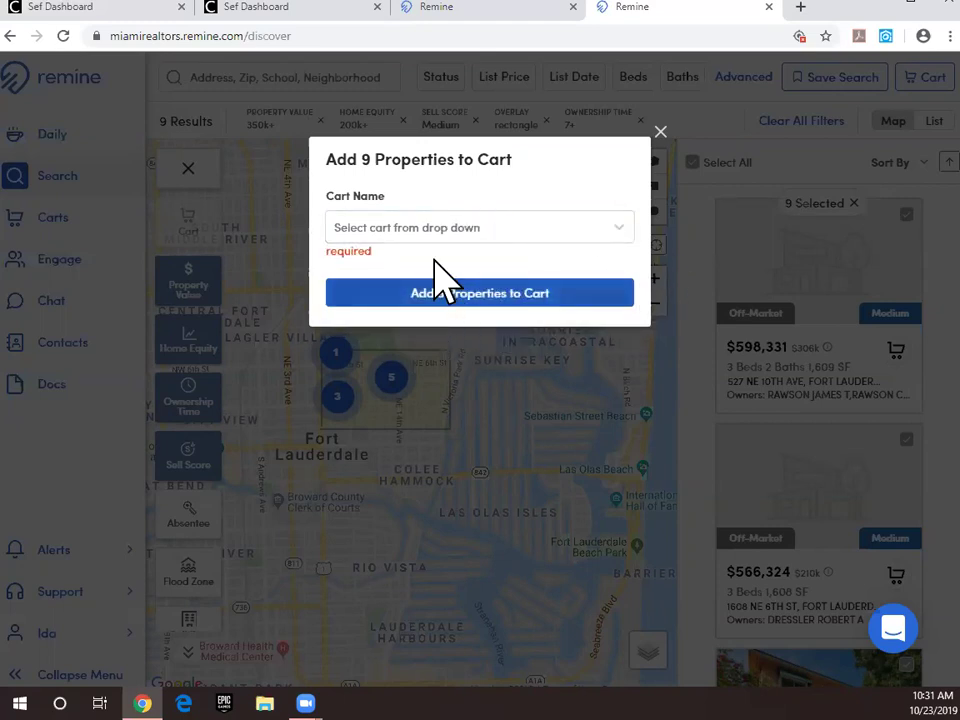
pyautogui.click(454, 298)
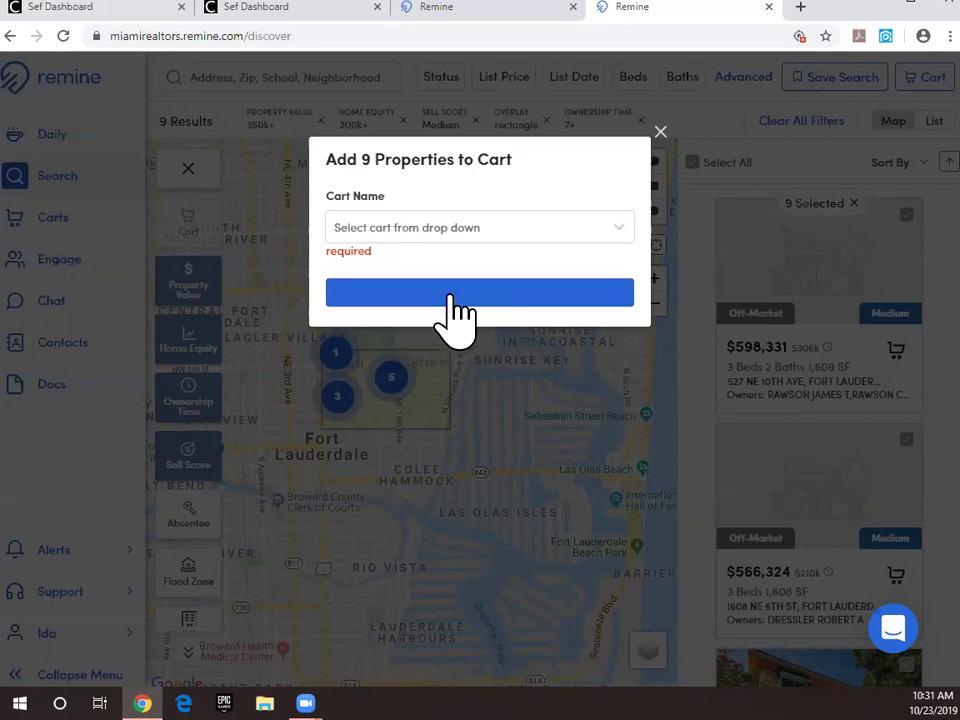
# Step: Try creating a new cart named 'testing', then dismiss the add-to-cart dialog
pyautogui.click(512, 235)
pyautogui.click(612, 230)
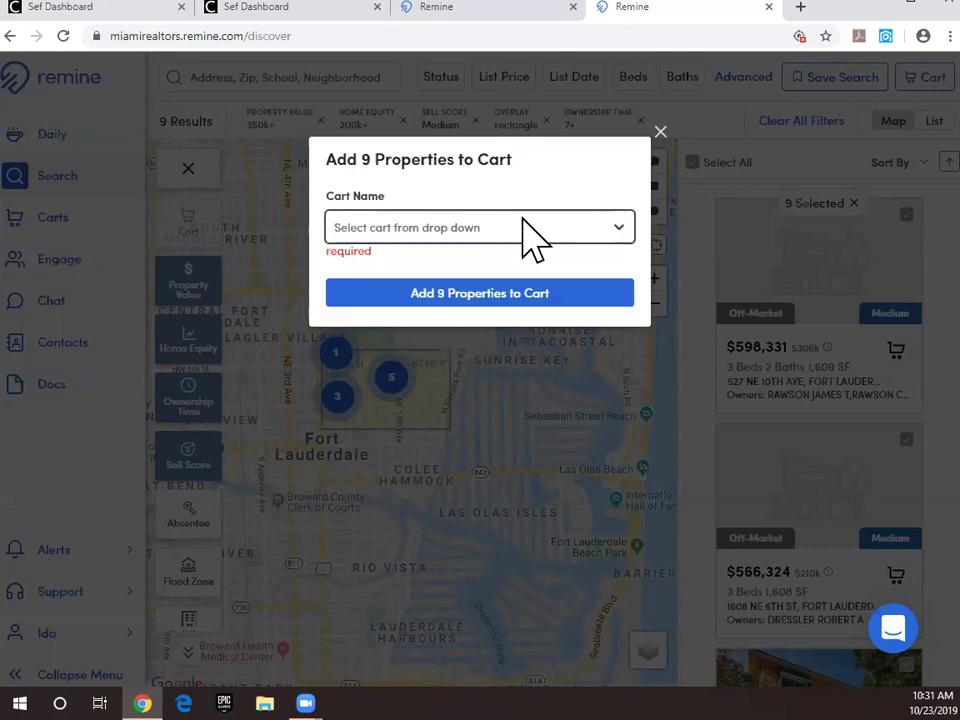
pyautogui.click(441, 228)
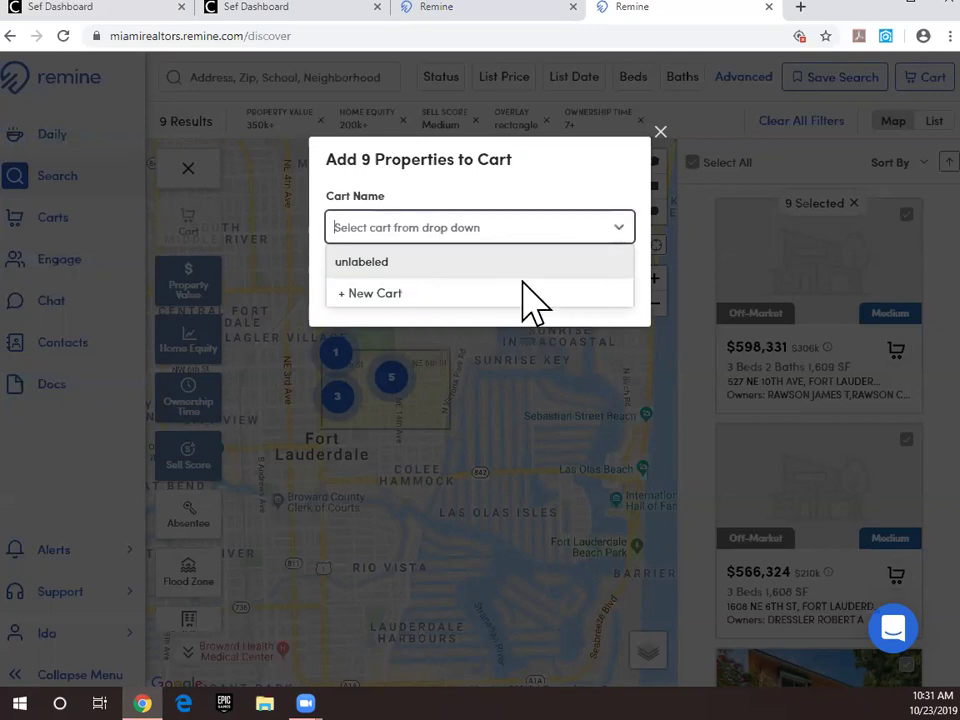
pyautogui.click(479, 228)
pyautogui.write('testing')
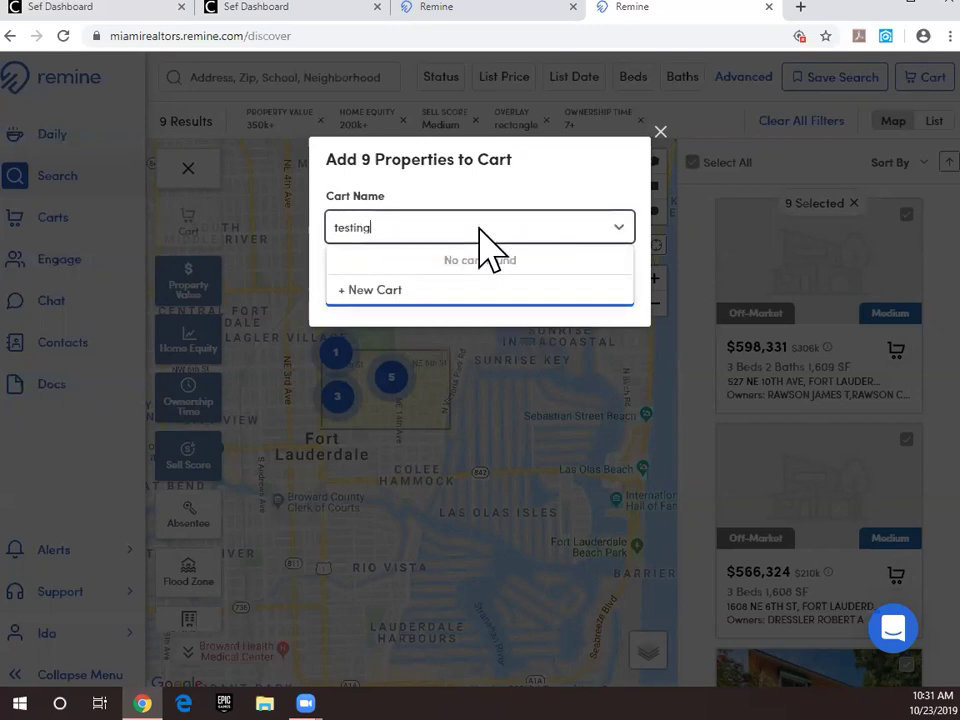
pyautogui.press('Return')
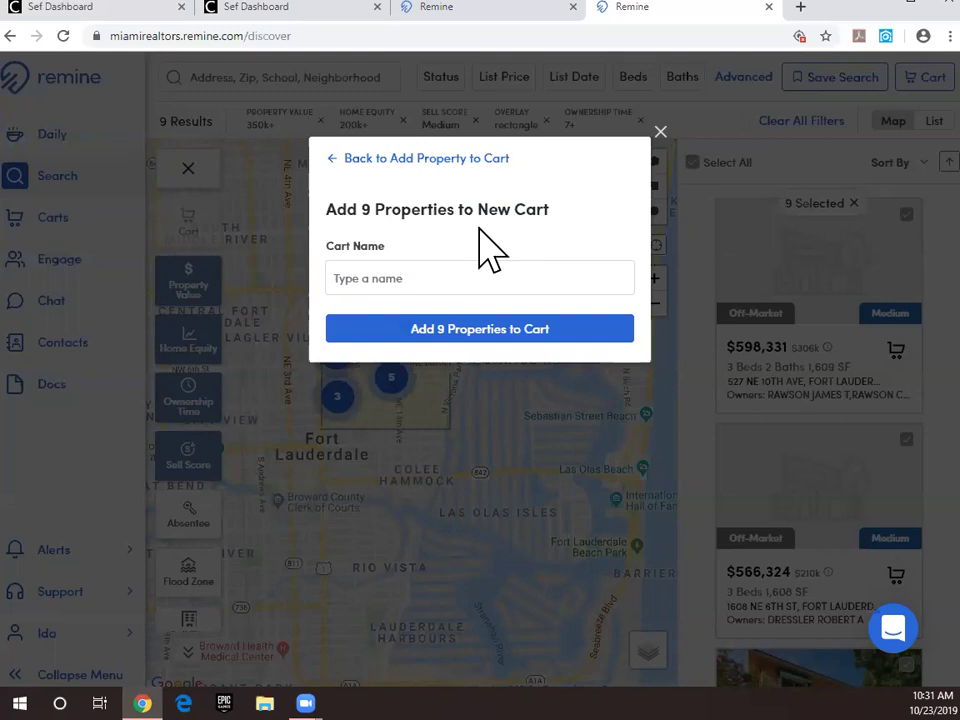
pyautogui.click(463, 330)
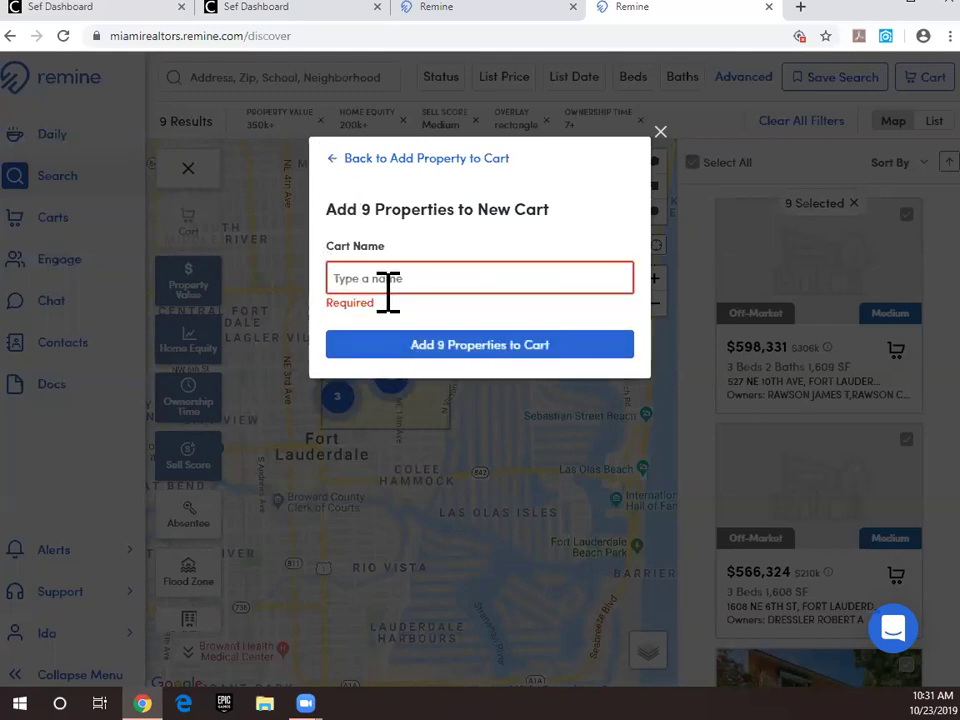
pyautogui.click(345, 158)
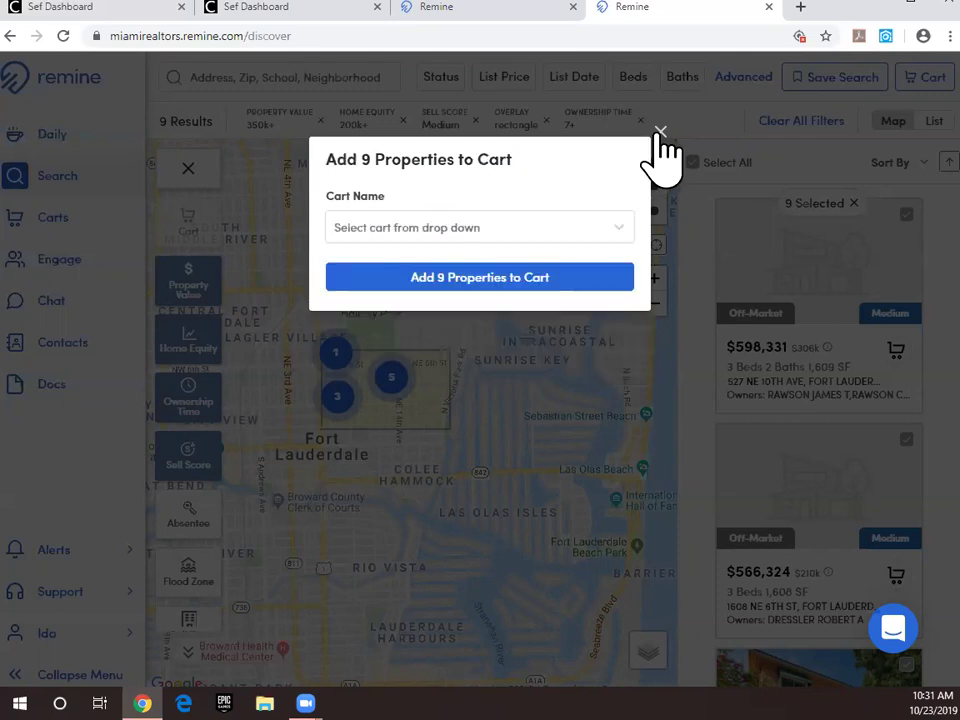
pyautogui.press('Escape')
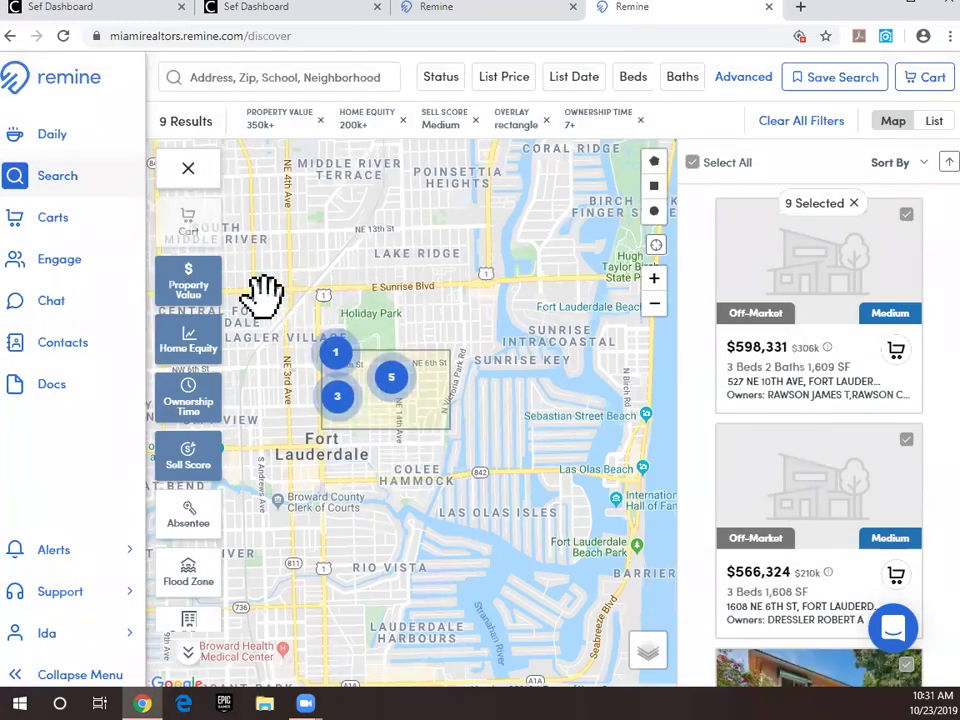
# Step: Open the saved carts page, go back to the search map, then return to the carts
pyautogui.click(47, 224)
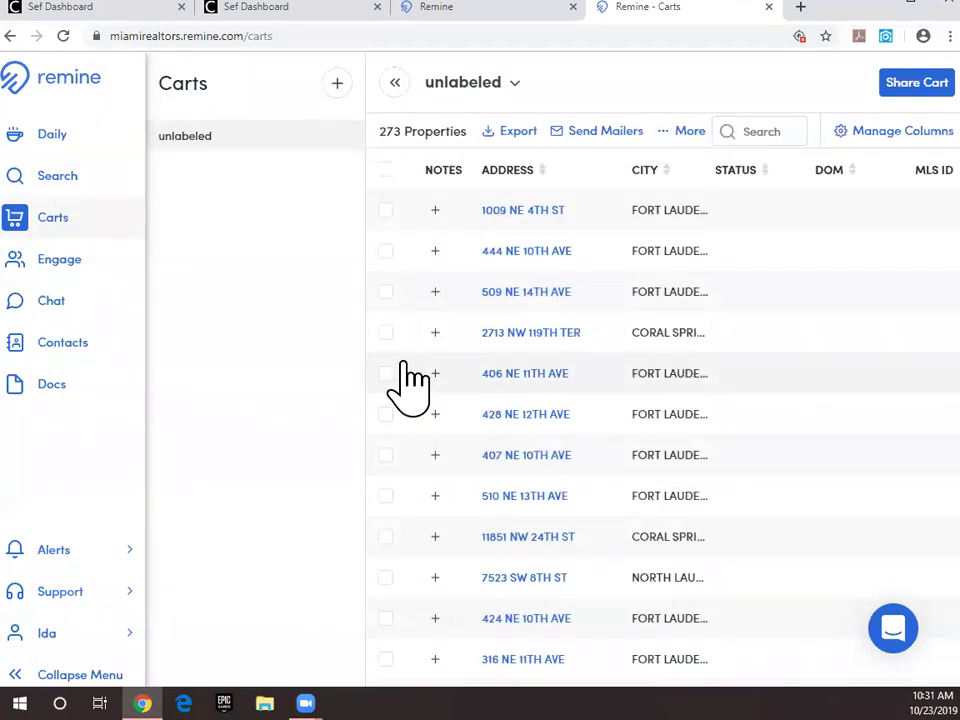
pyautogui.scroll(-4, 645, 340)
pyautogui.scroll(5, 645, 340)
pyautogui.click(45, 180)
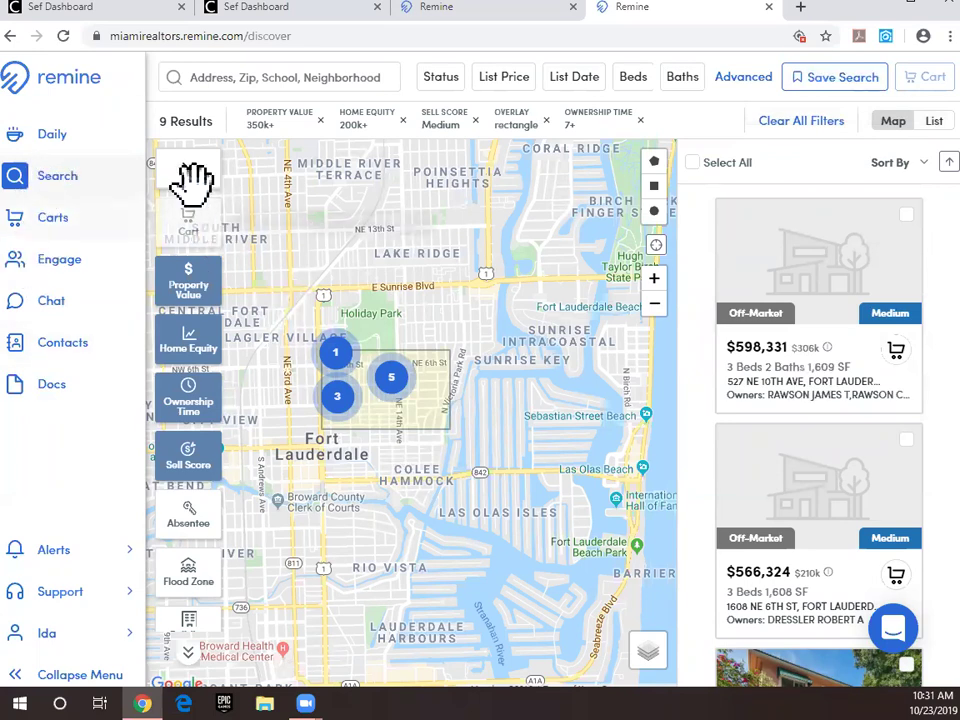
pyautogui.click(46, 222)
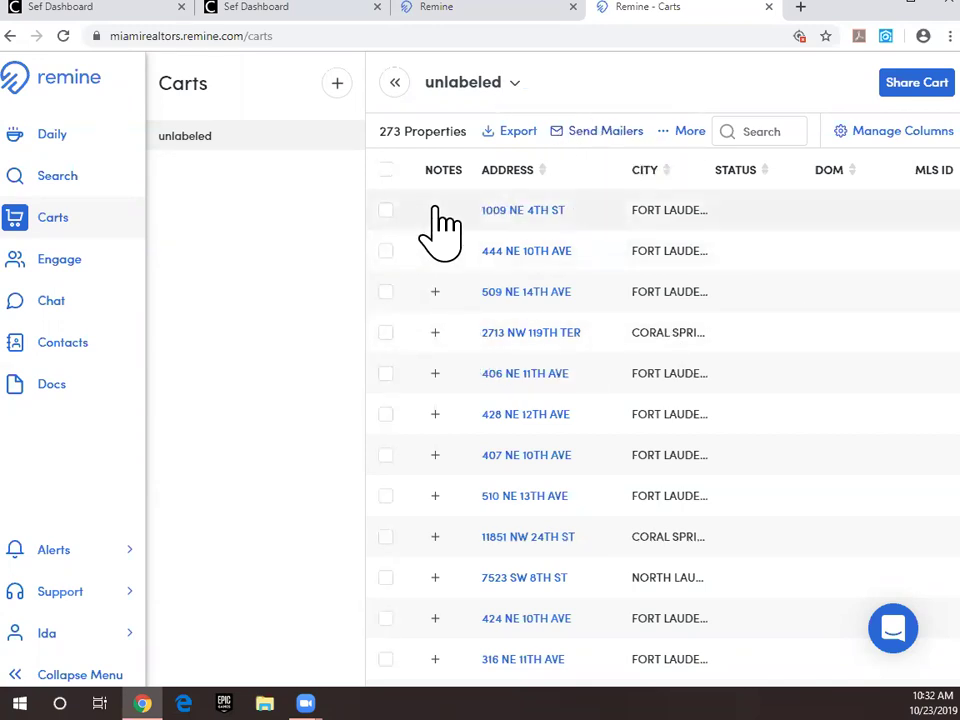
pyautogui.scroll(-2, 441, 356)
pyautogui.scroll(2, 443, 364)
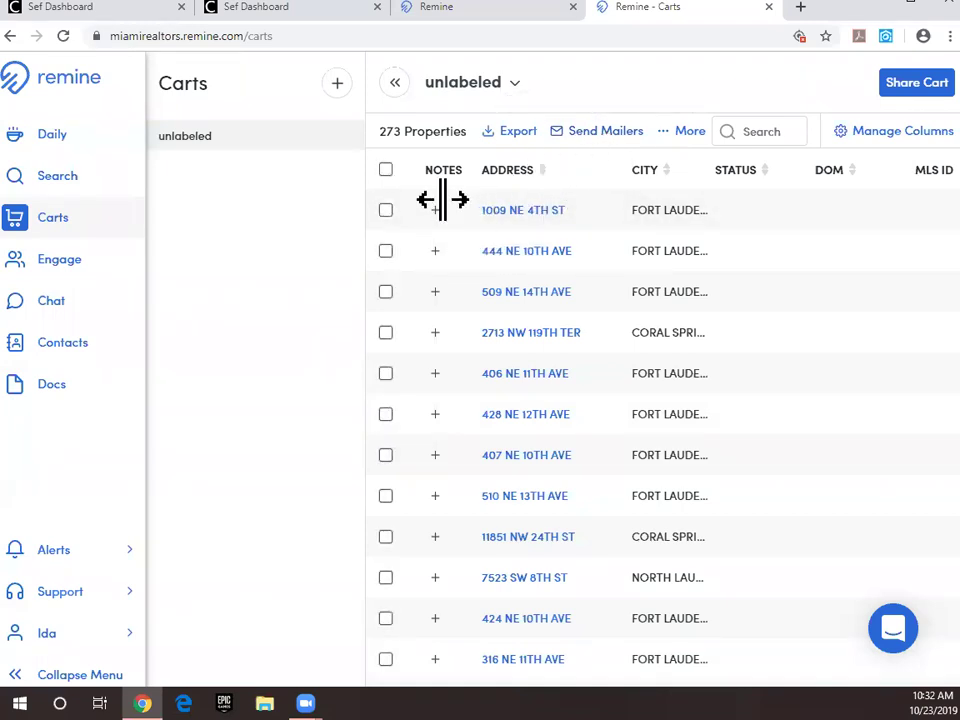
pyautogui.click(385, 212)
pyautogui.click(385, 251)
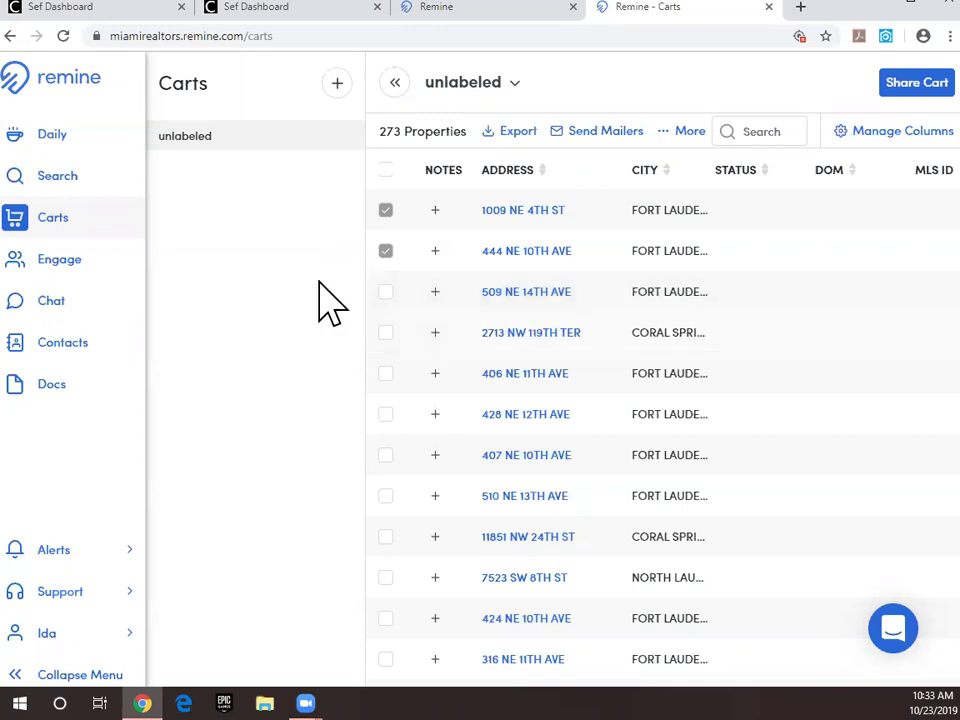
pyautogui.click(386, 292)
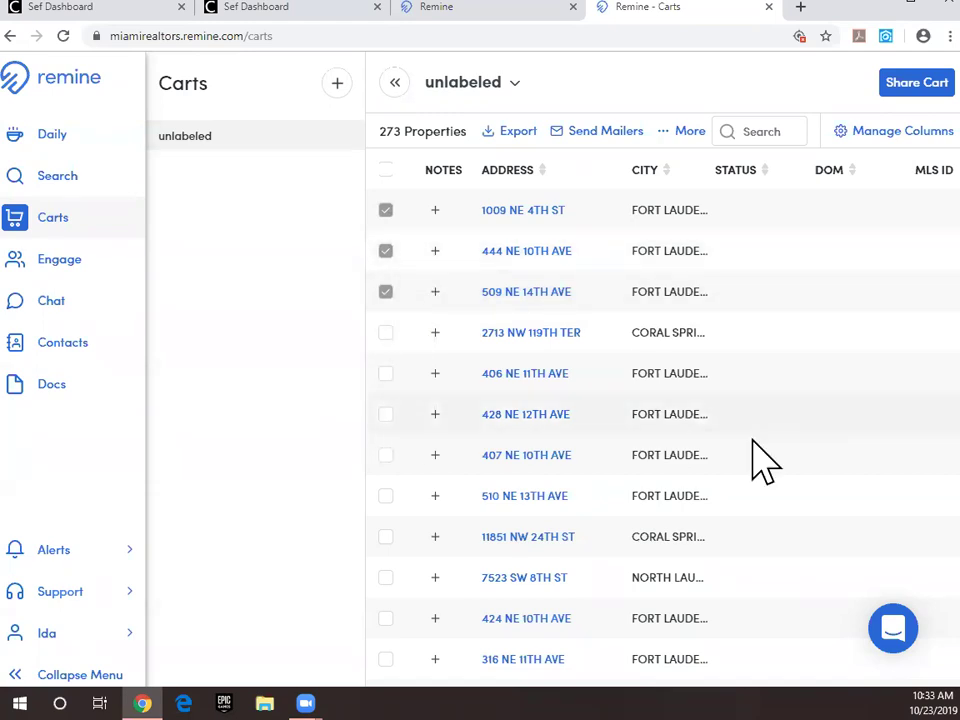
# Step: Start Send Mailers, name the campaign 'Testing', and continue to Rocket Print & Mail
pyautogui.click(615, 140)
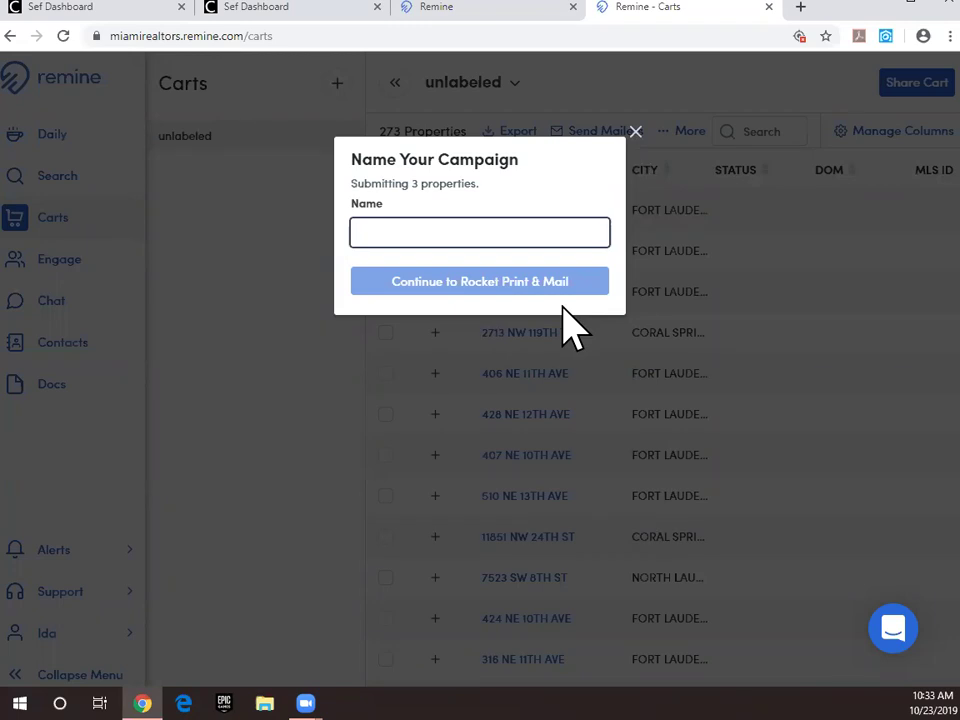
pyautogui.write('Testing')
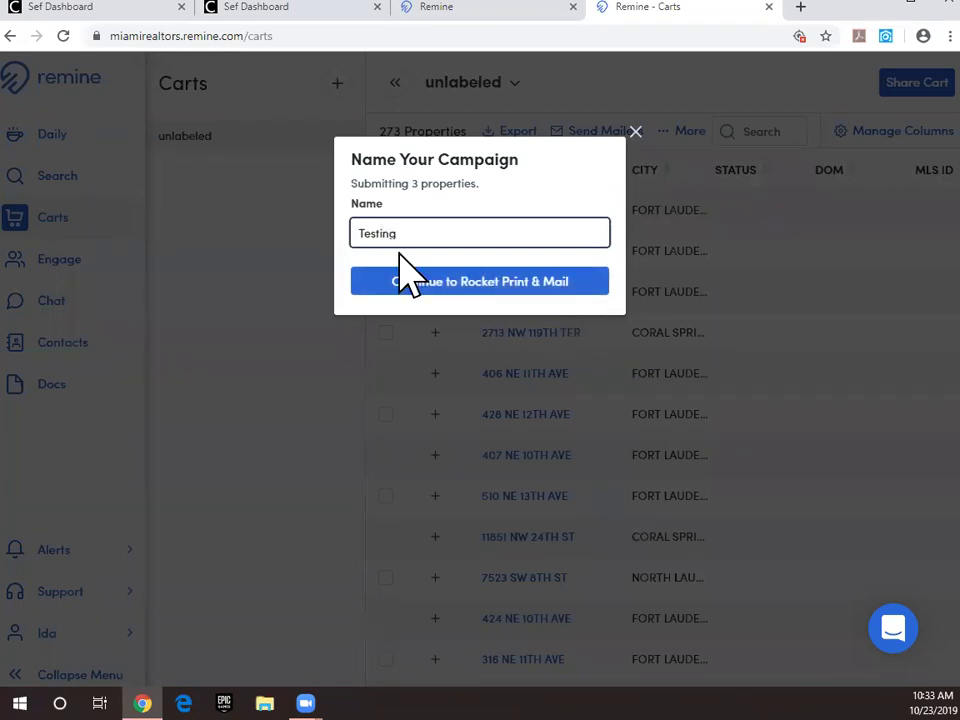
pyautogui.click(394, 288)
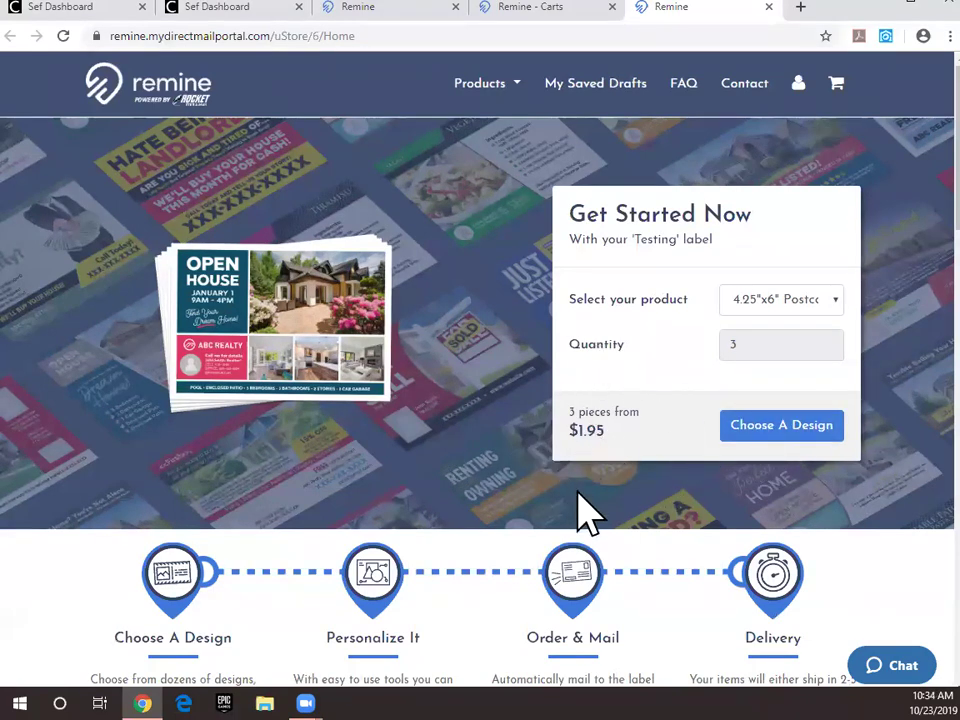
pyautogui.scroll(-3, 590, 450)
pyautogui.scroll(-2, 540, 385)
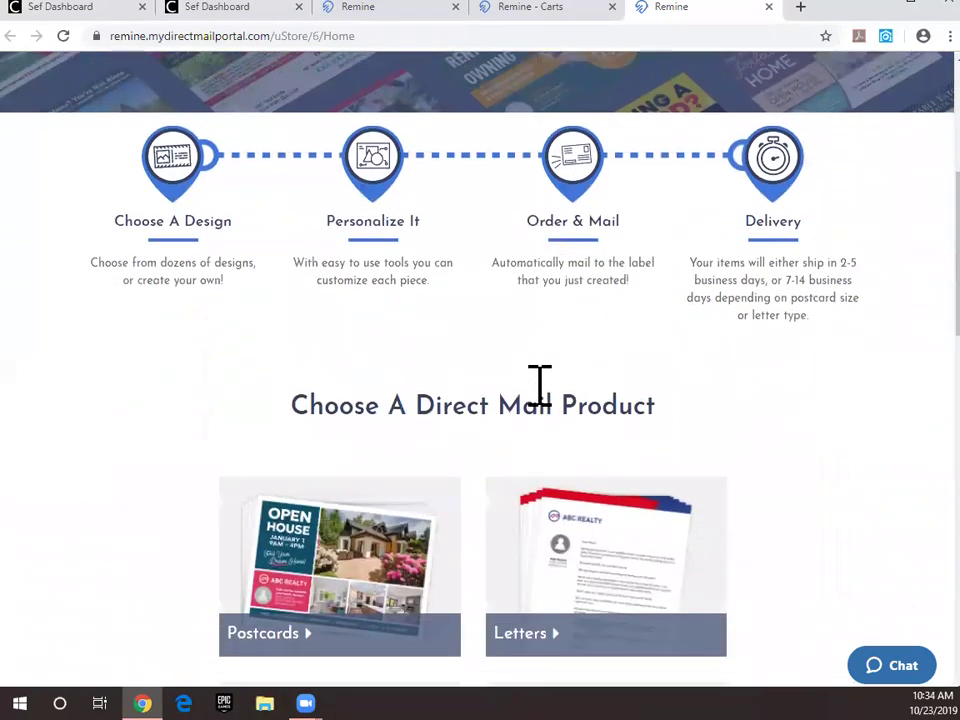
pyautogui.scroll(1, 521, 381)
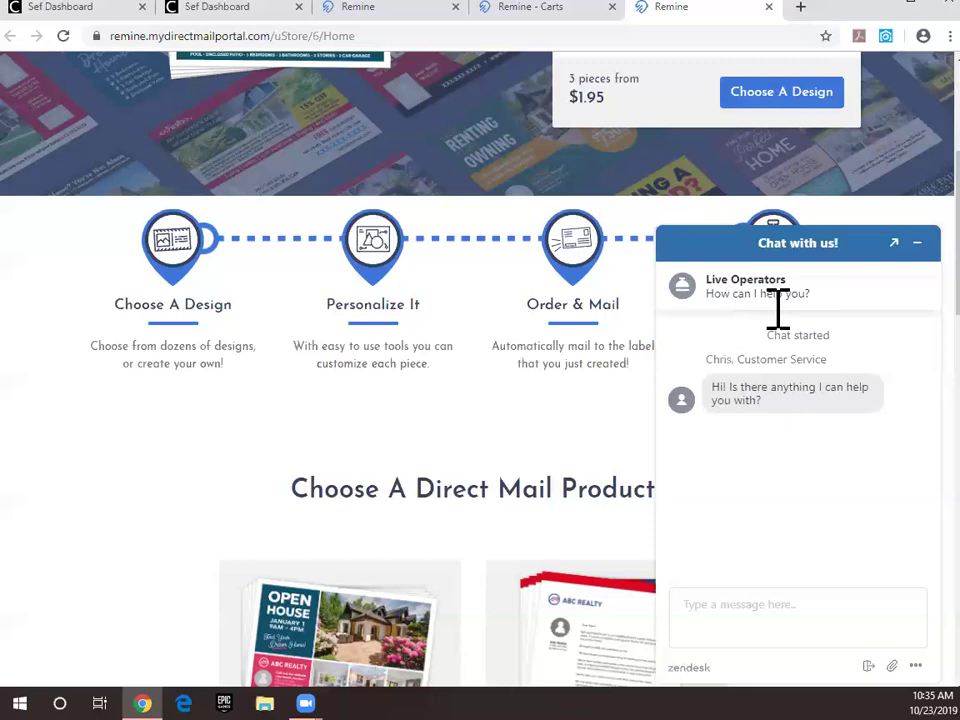
pyautogui.scroll(3, 510, 411)
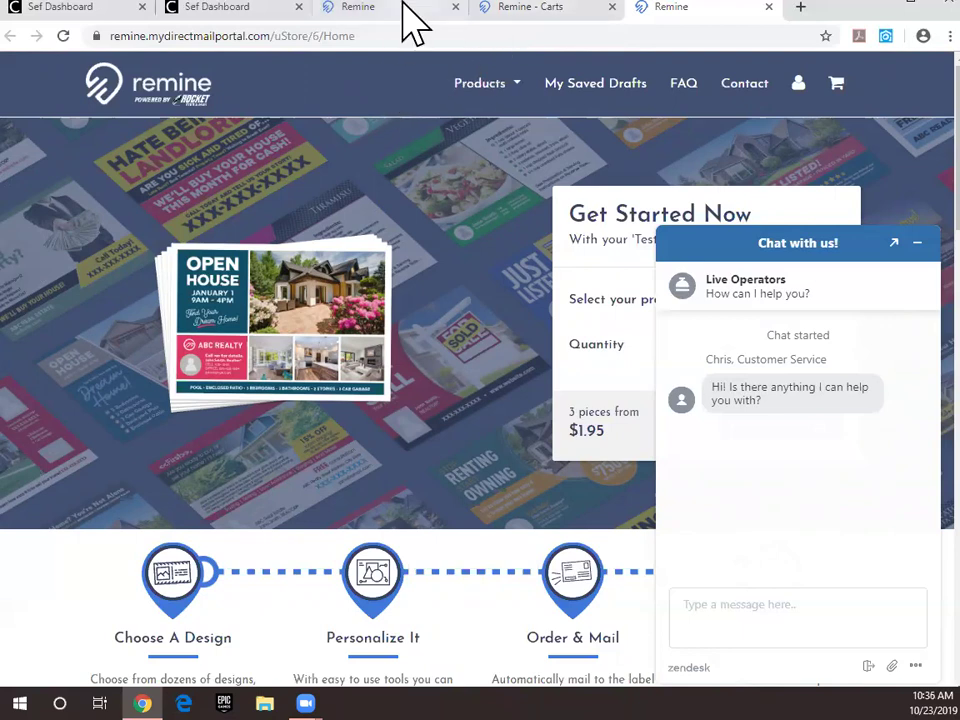
# Step: Return to the Remine Carts tab, dismiss the submission Complete notice, and go to Contacts
pyautogui.click(550, 14)
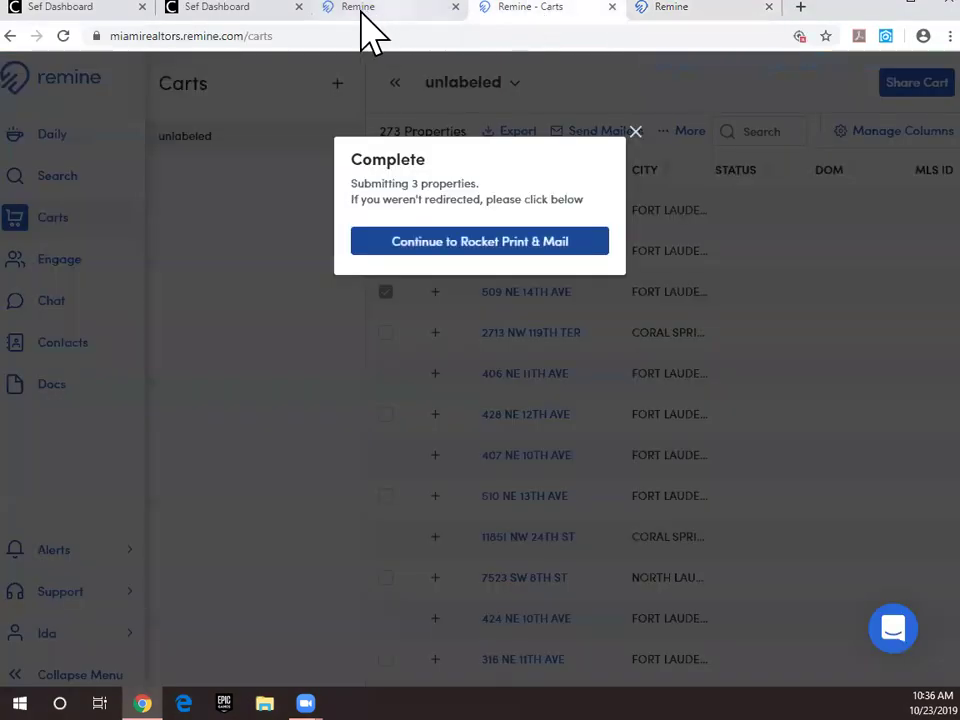
pyautogui.click(636, 132)
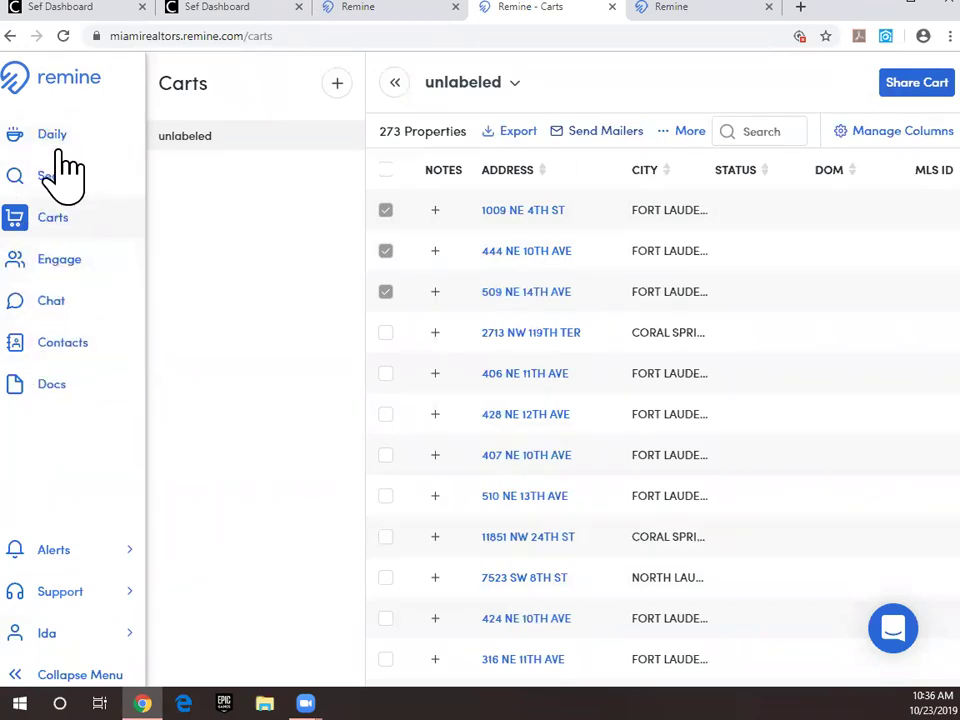
pyautogui.click(55, 366)
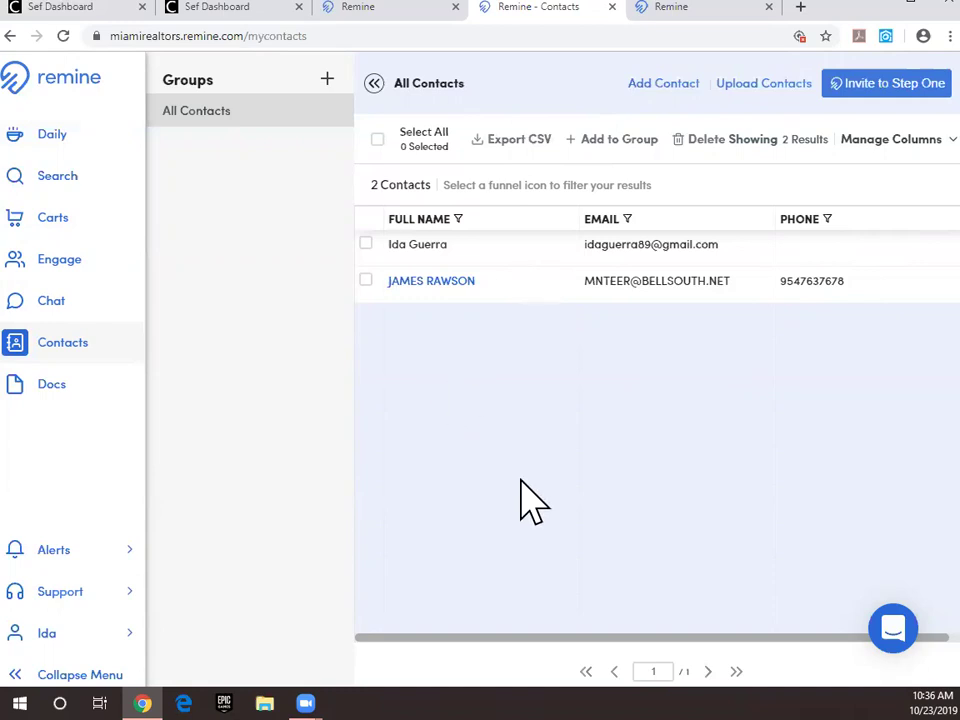
# Step: Go to the Engage leads page from the left sidebar
pyautogui.click(60, 266)
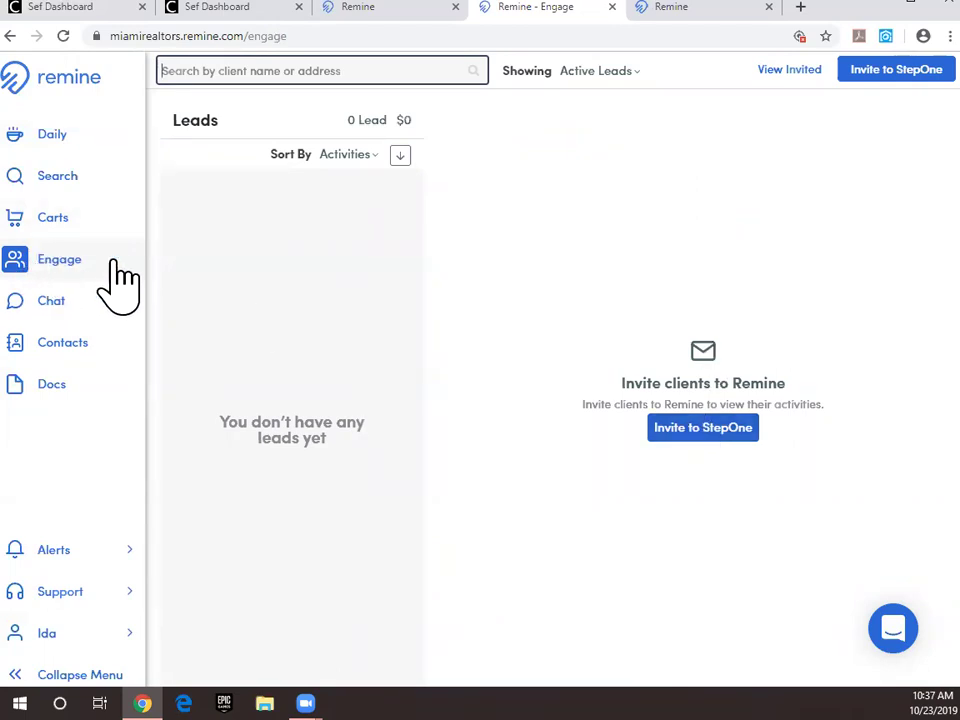
# Step: Preview the Invite to StepOne dialog, close it unsent, and go to Chat
pyautogui.click(718, 432)
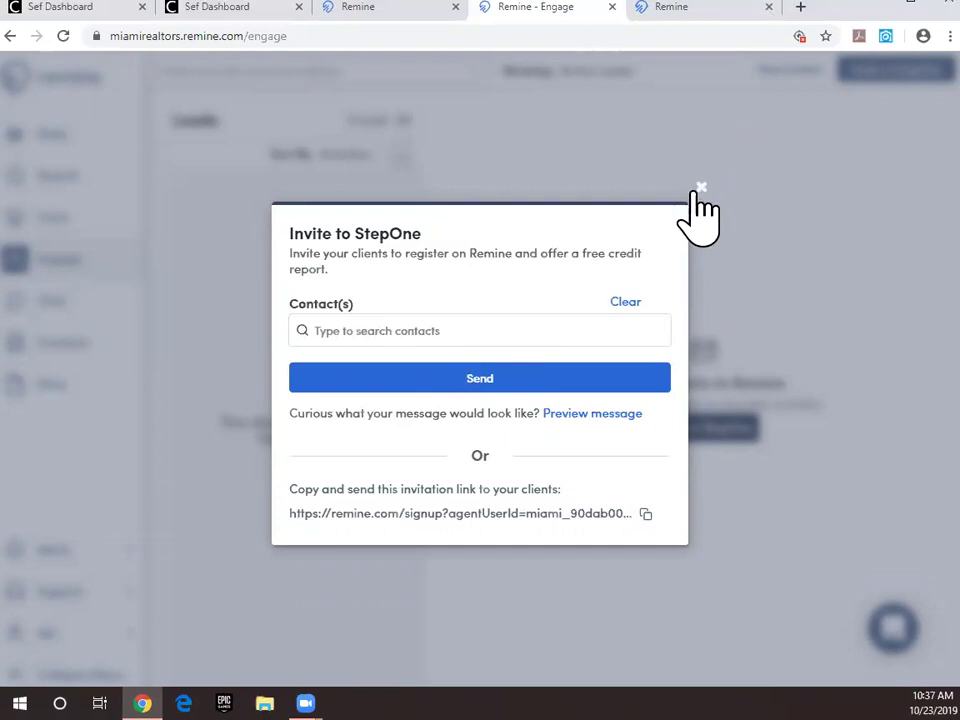
pyautogui.click(703, 190)
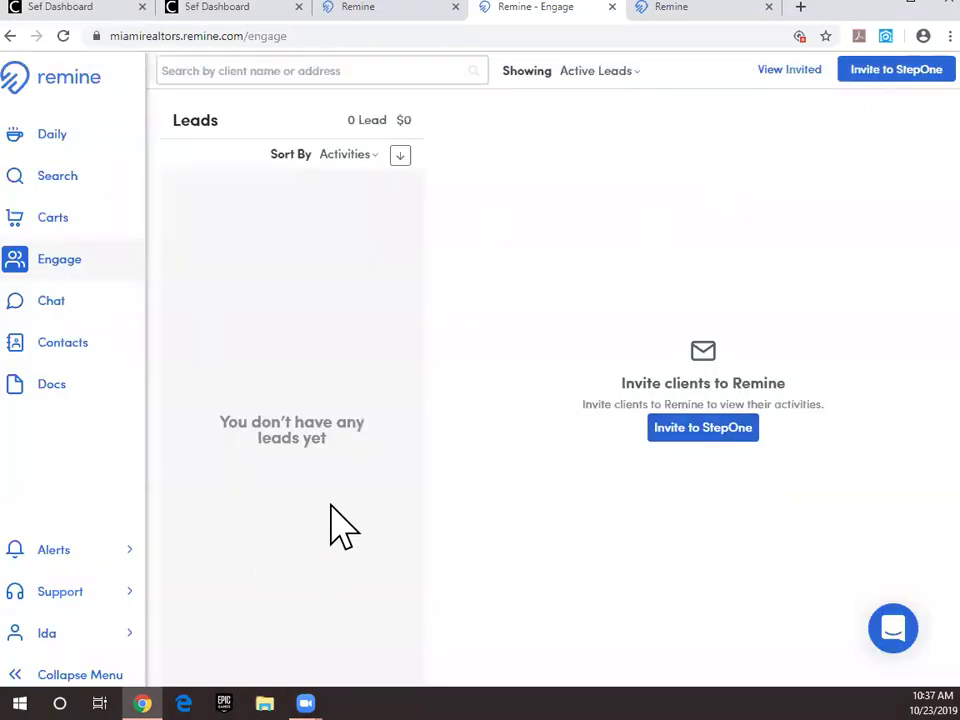
pyautogui.click(36, 312)
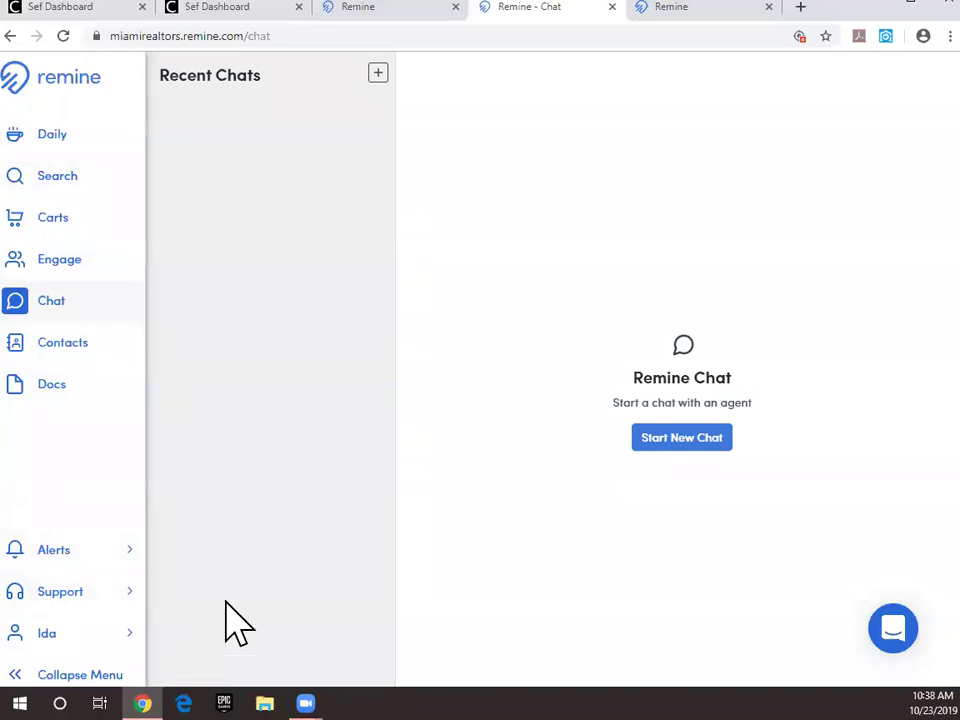
# Step: Show the account flyout menu from the user's name in the sidebar
pyautogui.click(85, 636)
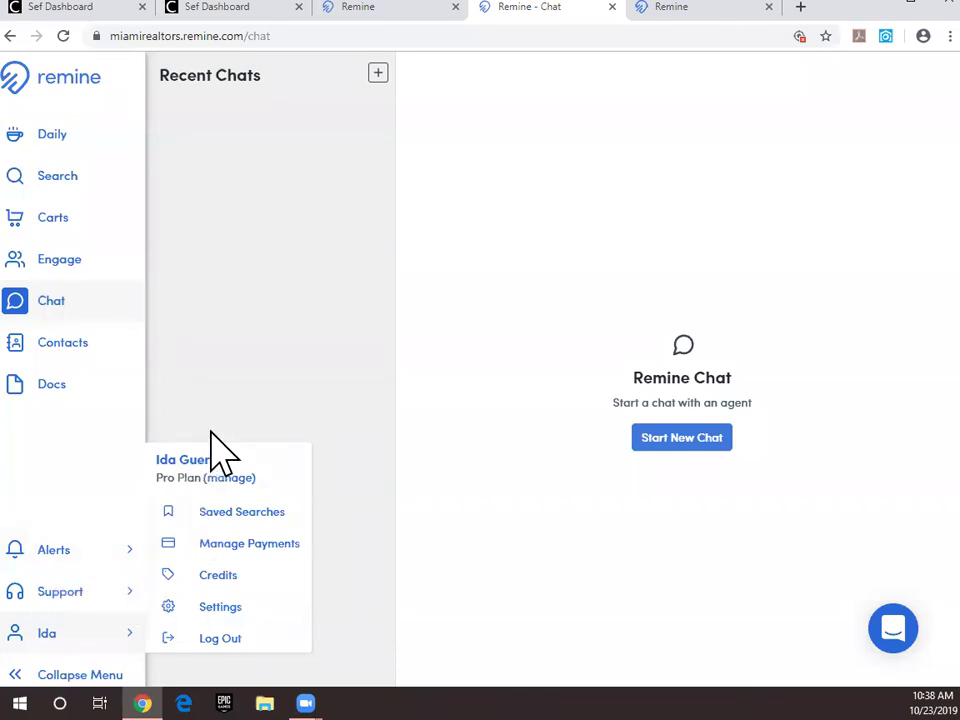
# Step: Dismiss the account flyout menu by clicking an empty area of the page
pyautogui.click(160, 652)
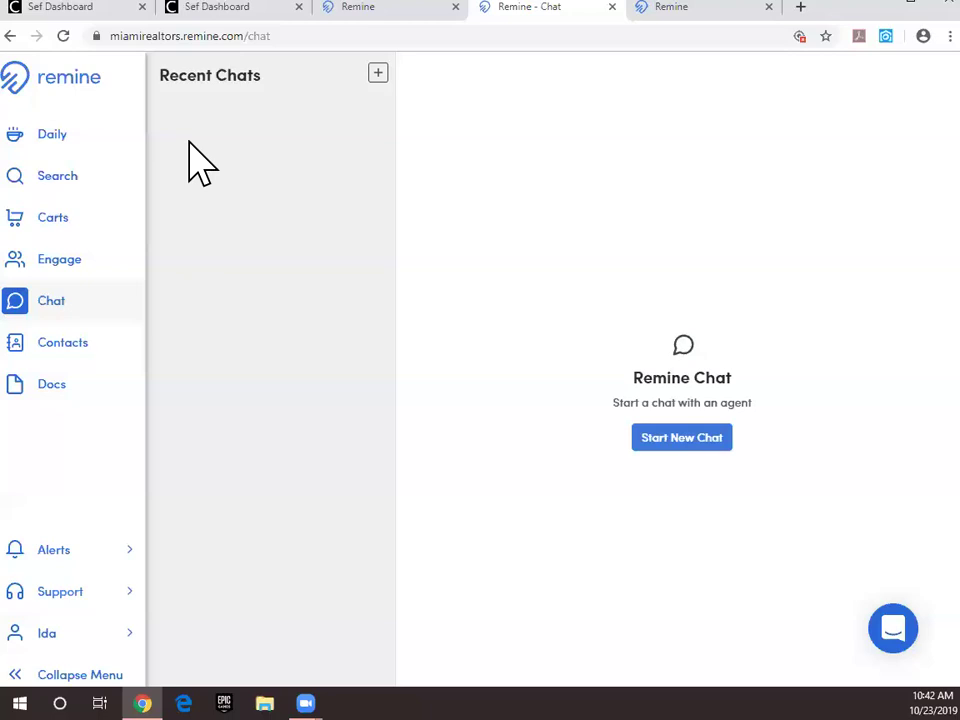
# Step: Go to the Search map with its saved filters and zoom toward the Fort Lauderdale canals
pyautogui.click(62, 184)
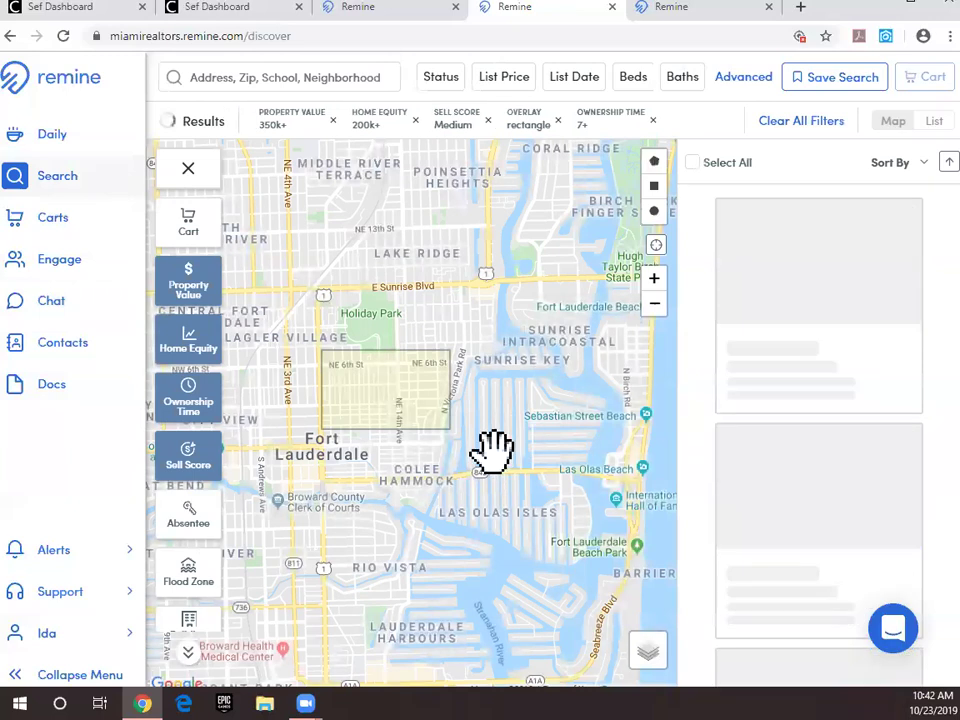
pyautogui.scroll(3, 485, 420)
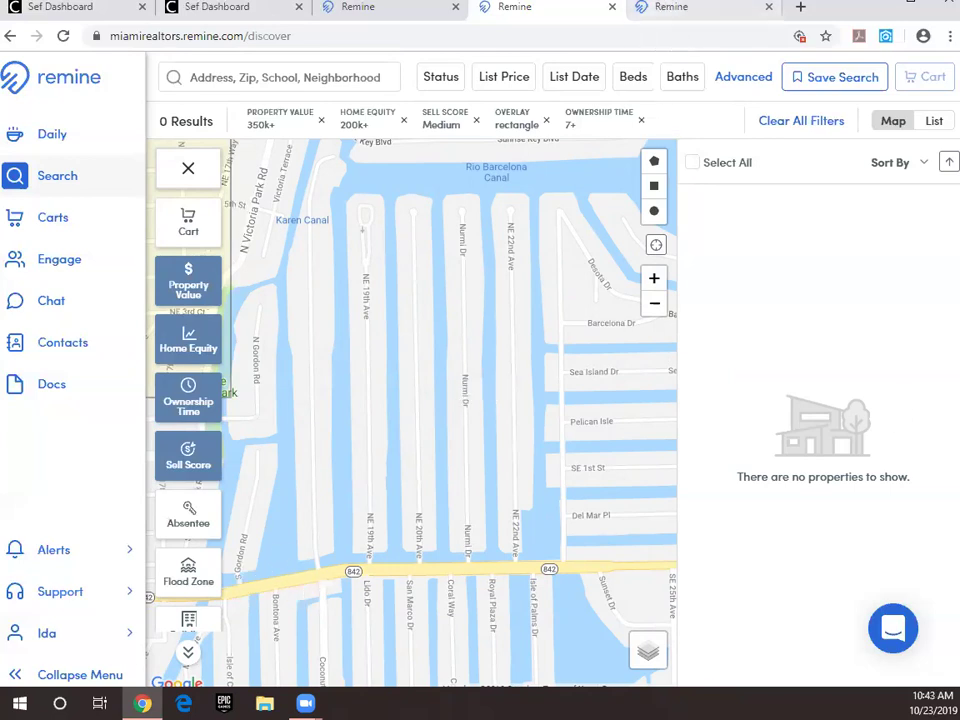
# Step: Zoom the map in and out over the Fort Lauderdale canal blocks
pyautogui.scroll(3, 285, 443)
pyautogui.scroll(-4, 204, 386)
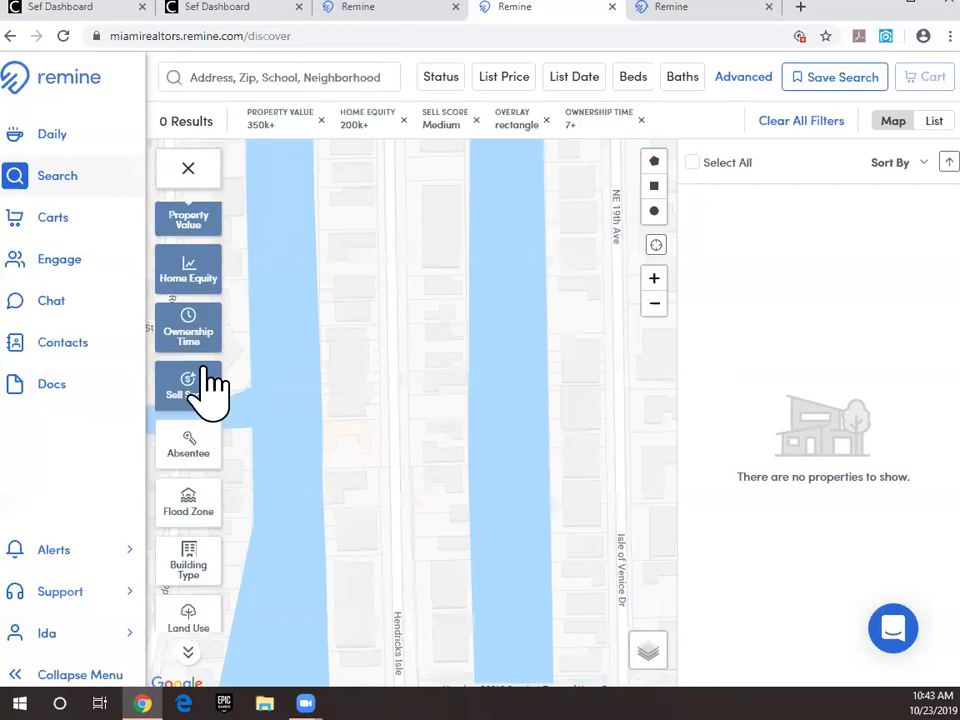
pyautogui.scroll(4, 197, 354)
pyautogui.scroll(-1, 198, 400)
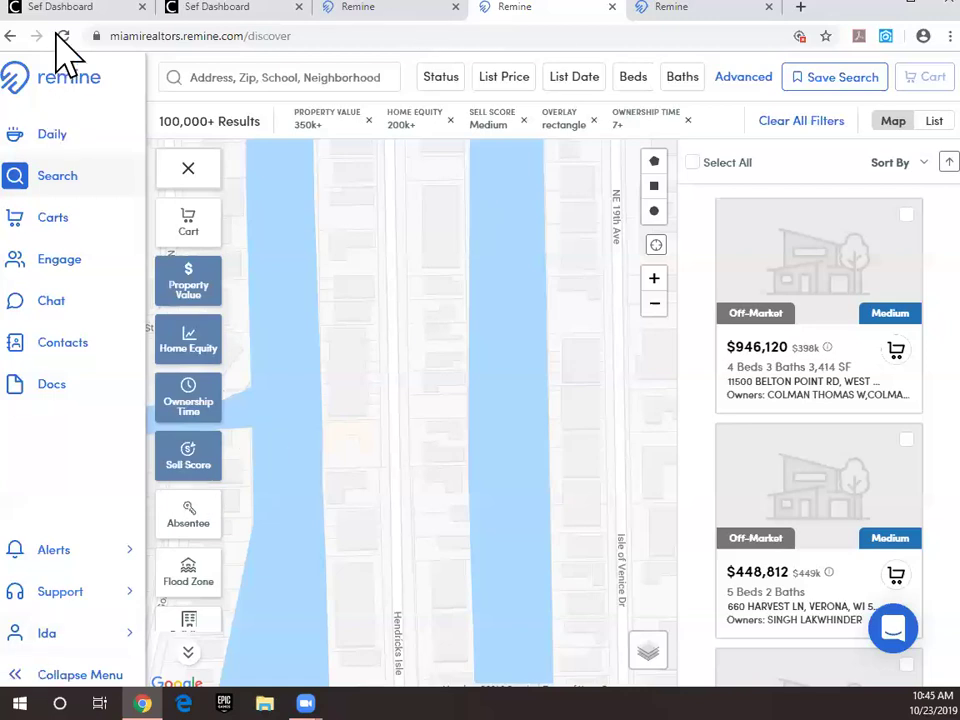
# Step: Tick the first cart property and send it to Rocket Print & Mail as campaign 'test'
pyautogui.click(50, 222)
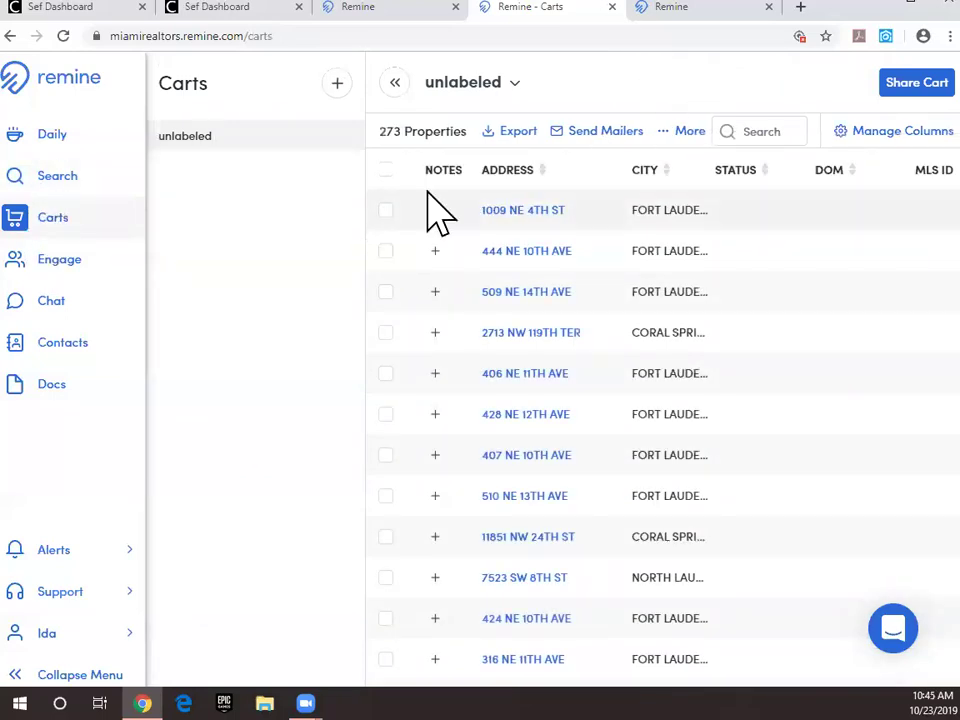
pyautogui.click(386, 210)
pyautogui.click(387, 211)
pyautogui.click(386, 210)
pyautogui.click(578, 137)
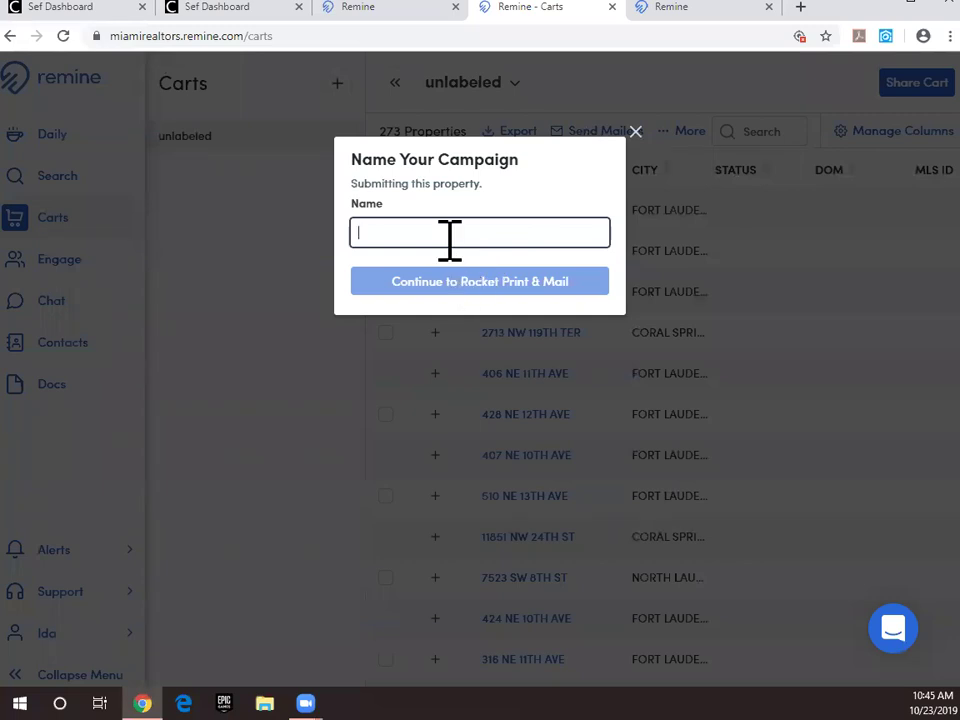
pyautogui.write('test')
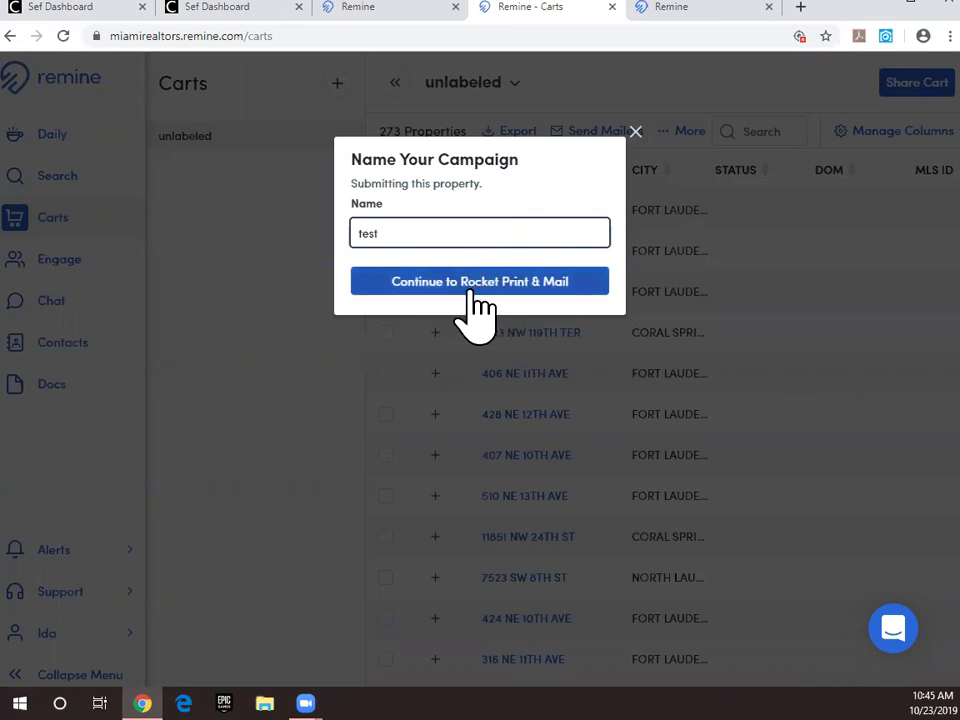
pyautogui.click(462, 284)
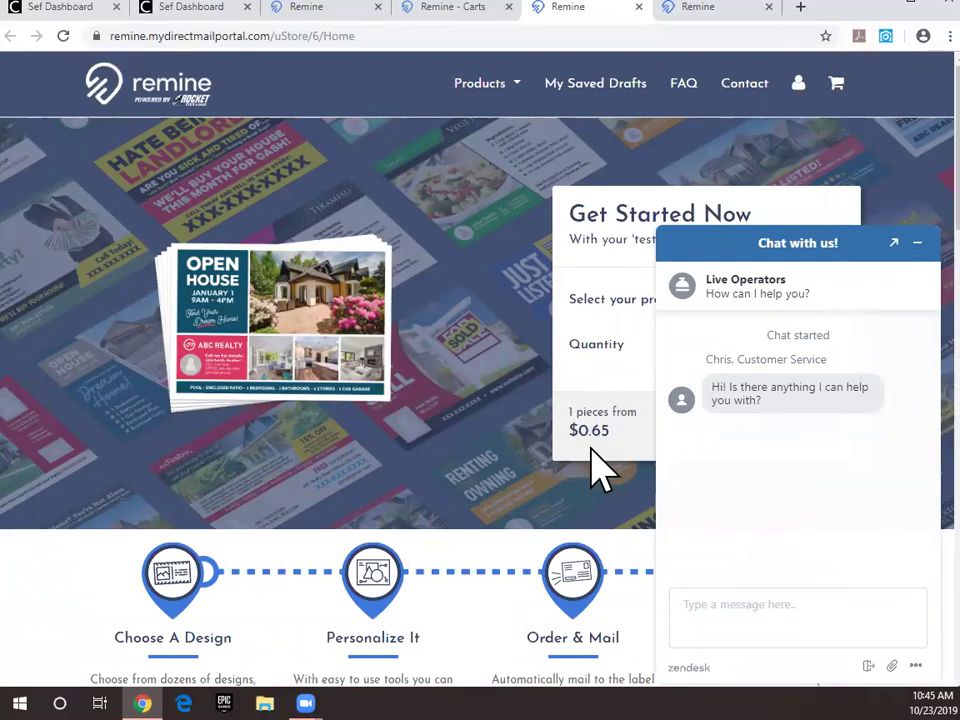
# Step: Close the live support chat and choose 6"x8.5" Postcards as the test campaign's product
pyautogui.click(900, 244)
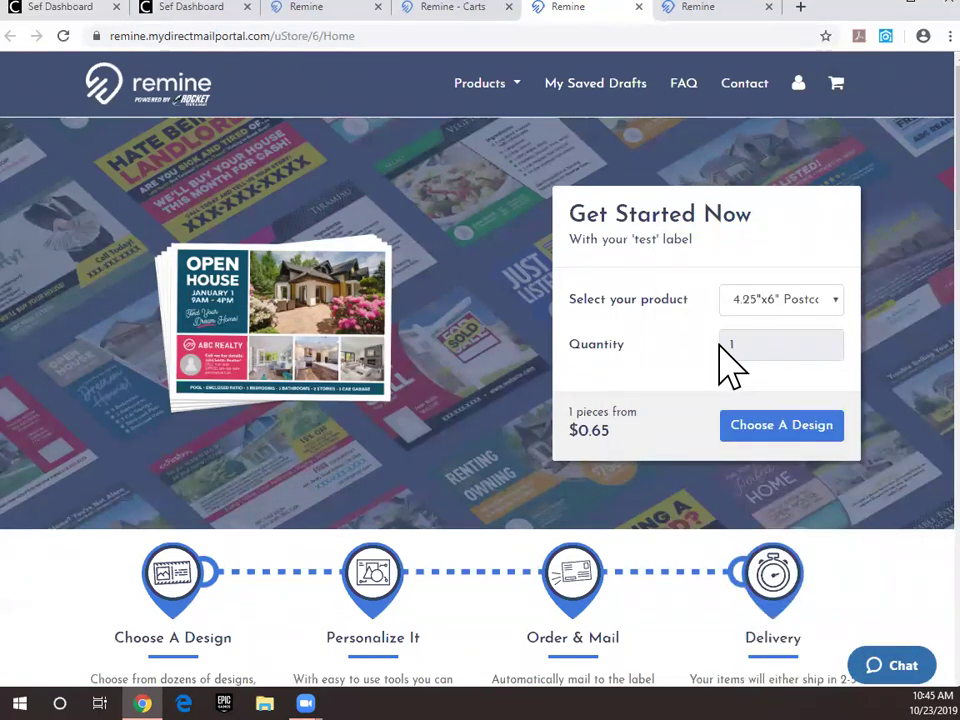
pyautogui.click(830, 302)
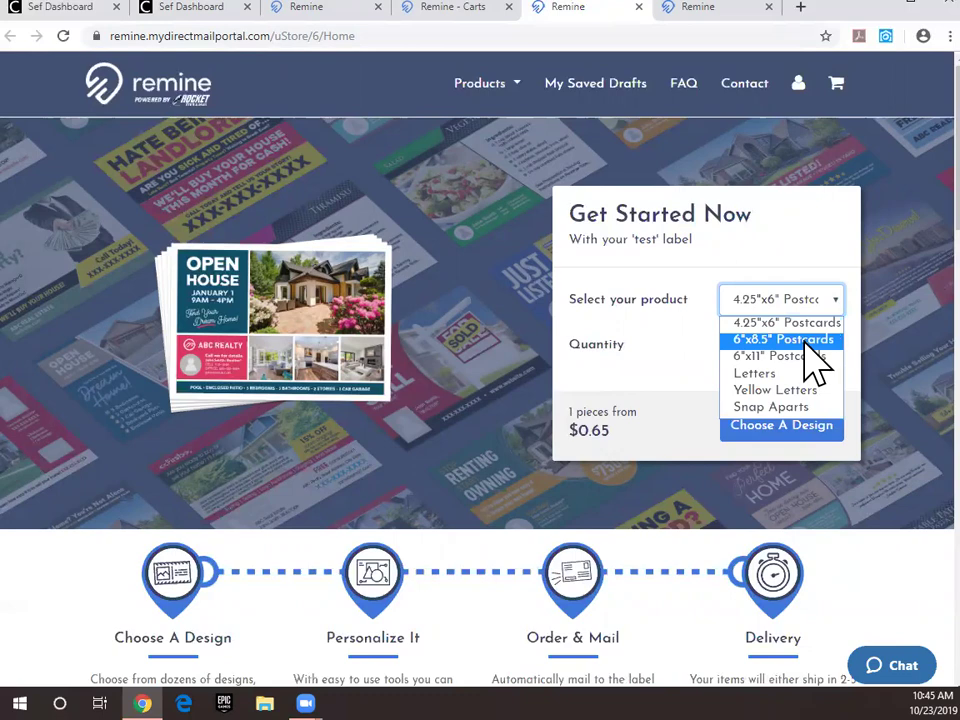
pyautogui.click(806, 339)
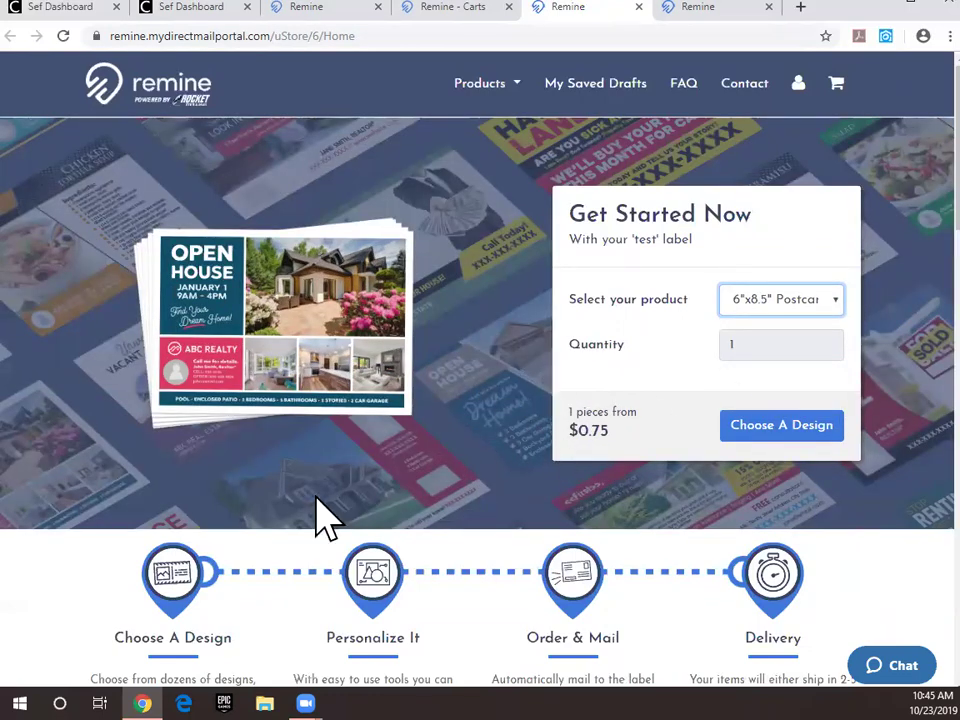
# Step: Review the campaign page, then go back to Remine's map search with its 9 selected results
pyautogui.scroll(-3, 431, 510)
pyautogui.scroll(-3, 514, 460)
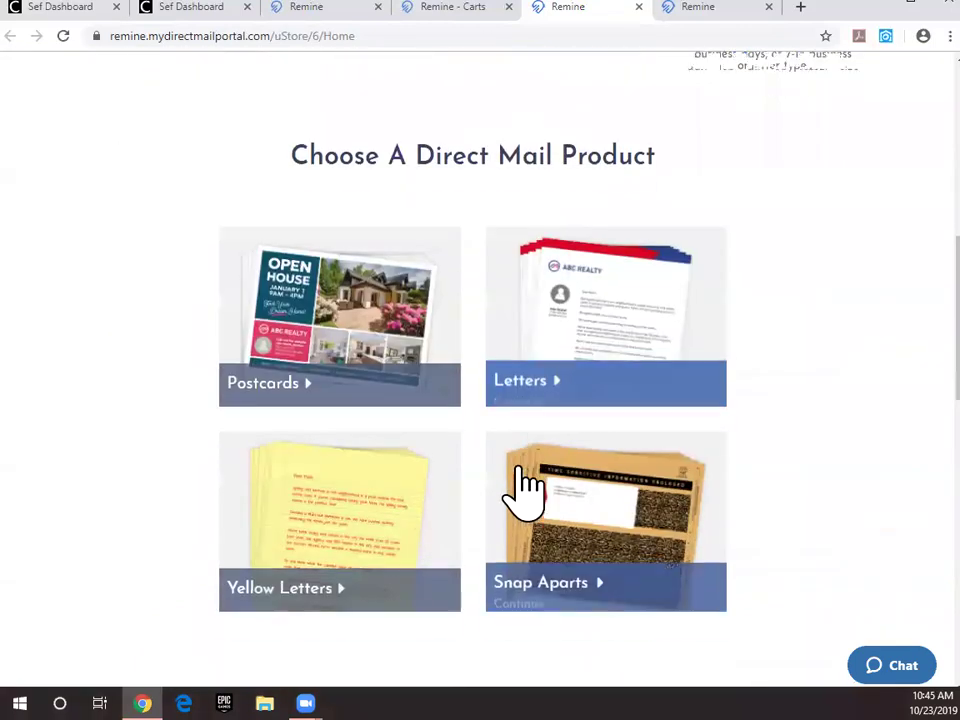
pyautogui.scroll(6, 514, 482)
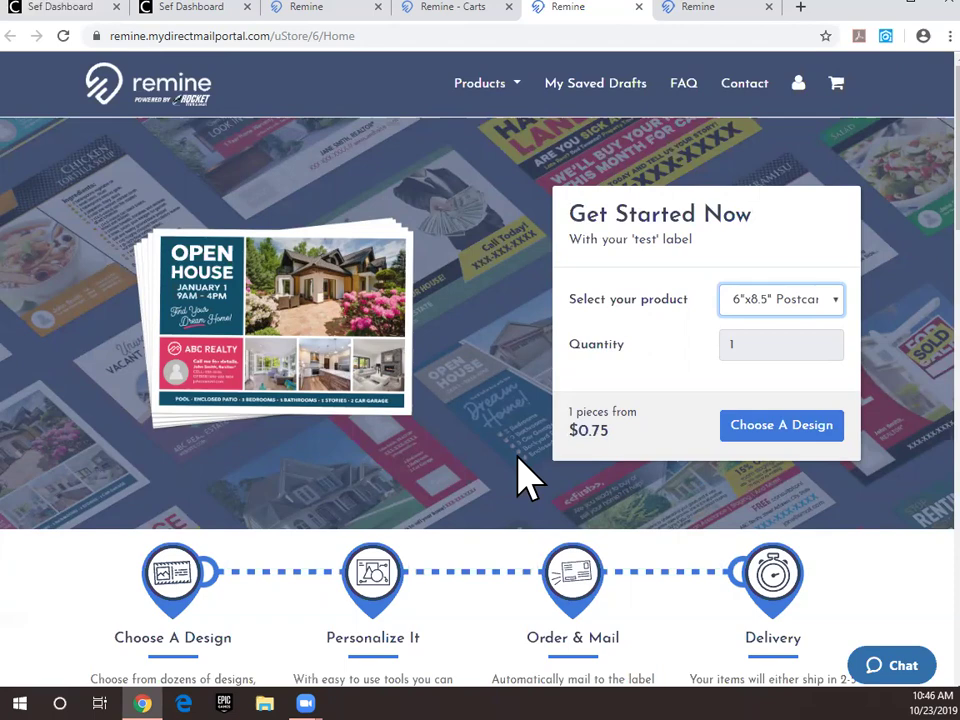
pyautogui.click(300, 8)
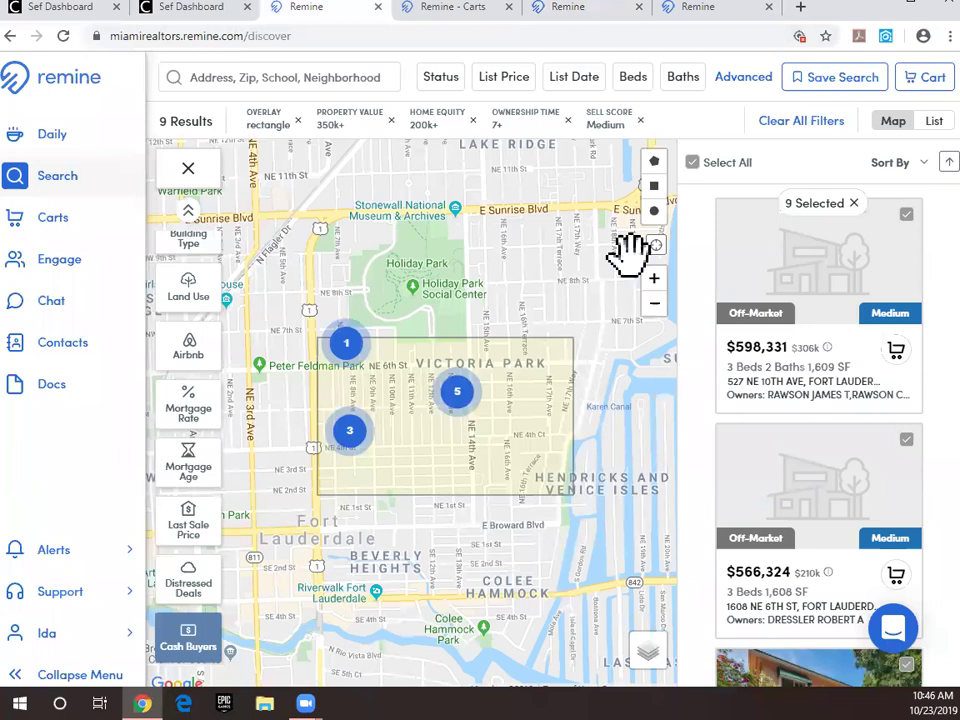